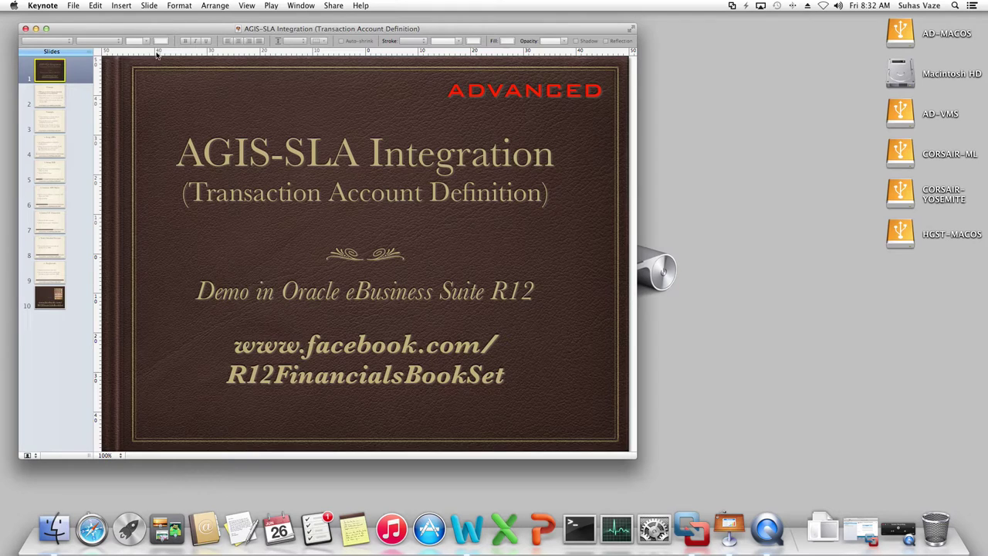
# Step: Go through the Concept, Example and Setup ADRs slides of the presentation
pyautogui.click(55, 100)
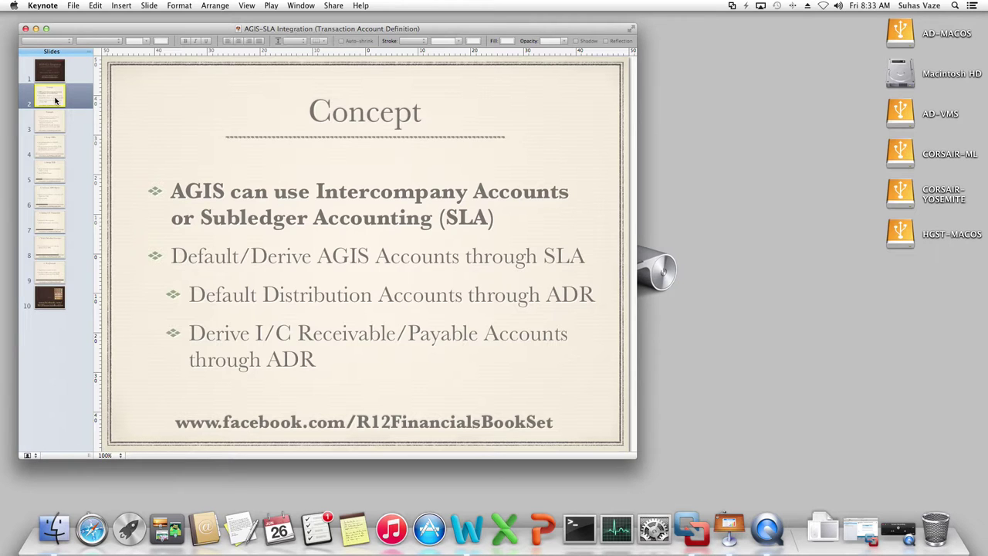
pyautogui.click(52, 129)
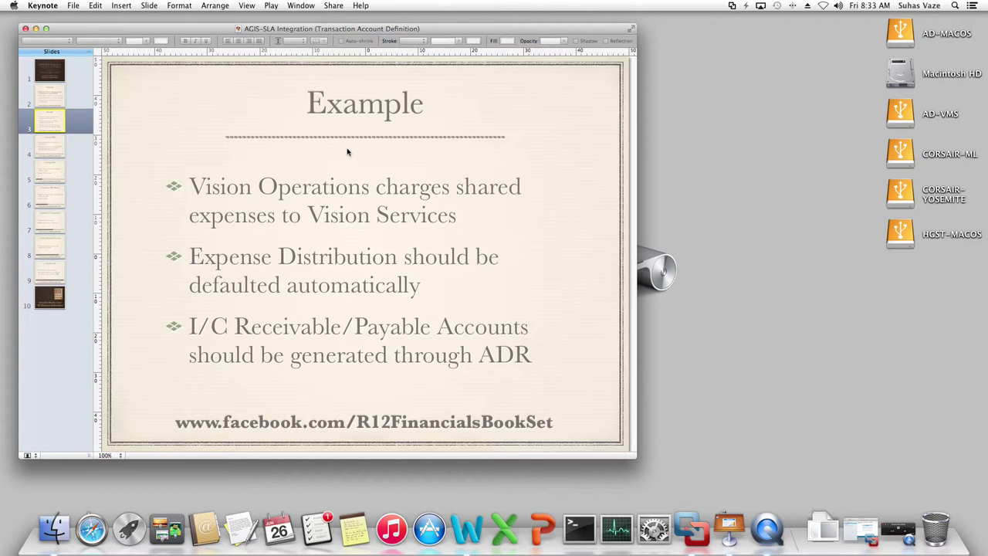
pyautogui.click(35, 148)
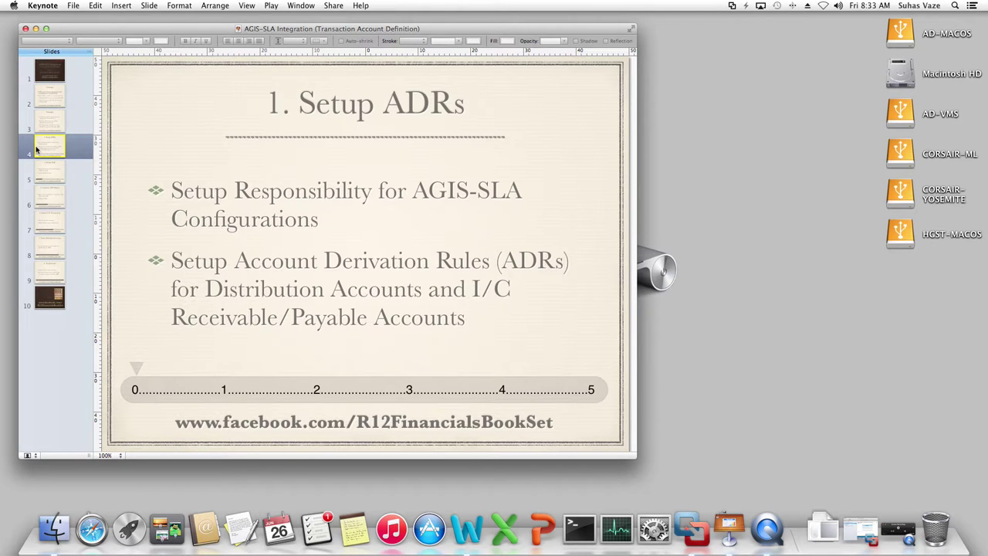
# Step: Switch to Oracle Applications and change the responsibility to AGIS-SLA Integration
pyautogui.hotkey('ctrl', 'Right')
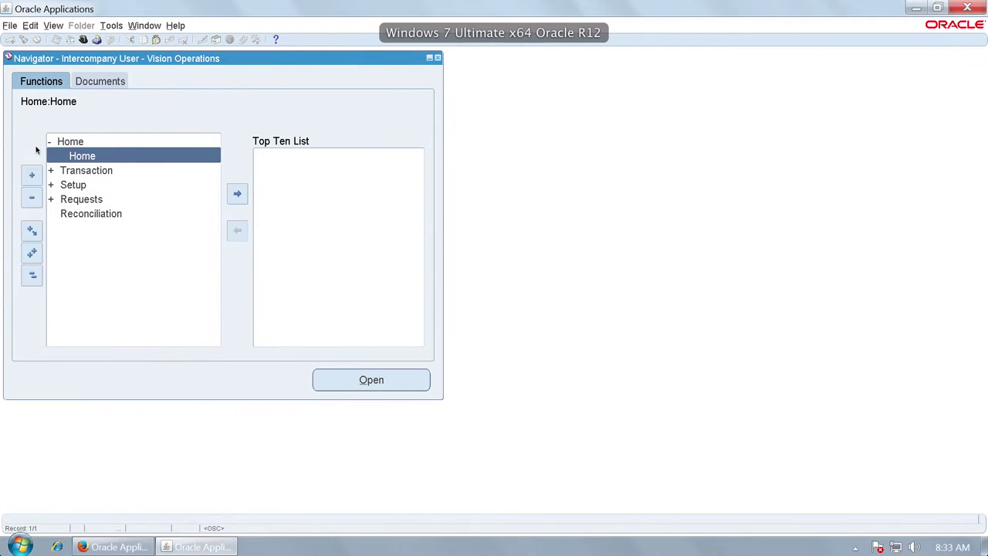
pyautogui.click(82, 39)
pyautogui.press('Return')
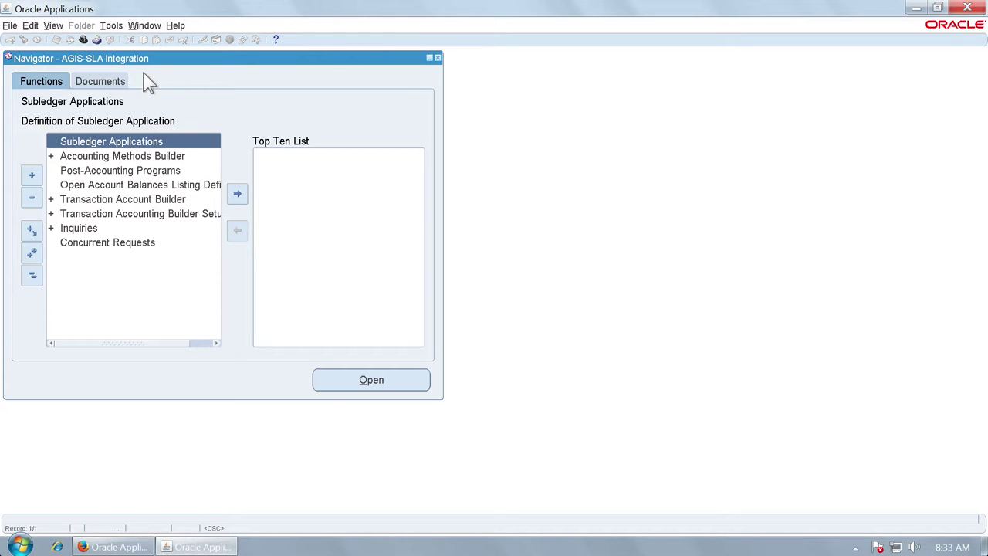
# Step: Open the SLA: Account Derivation Rules function from the list of form functions
pyautogui.click(130, 199)
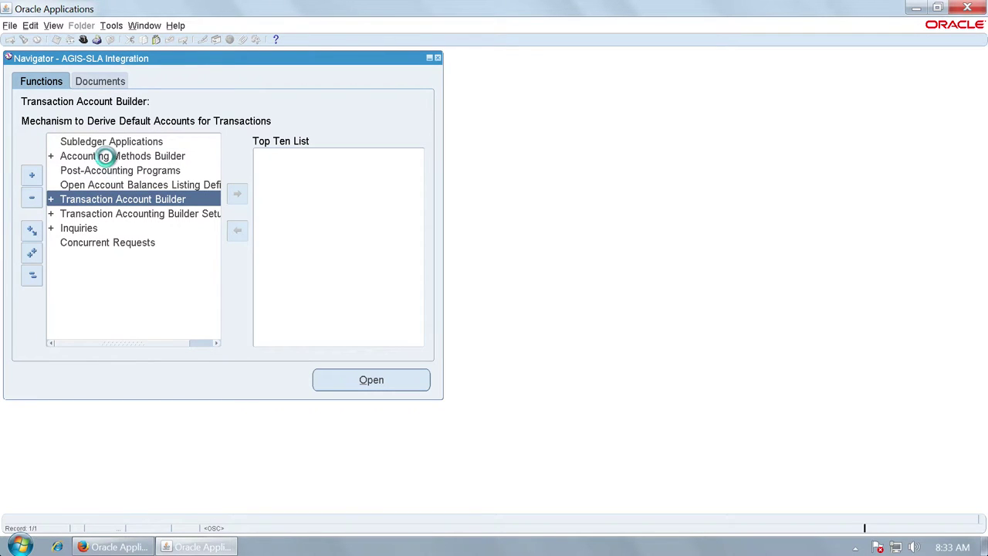
pyautogui.hotkey('ctrl', 'l')
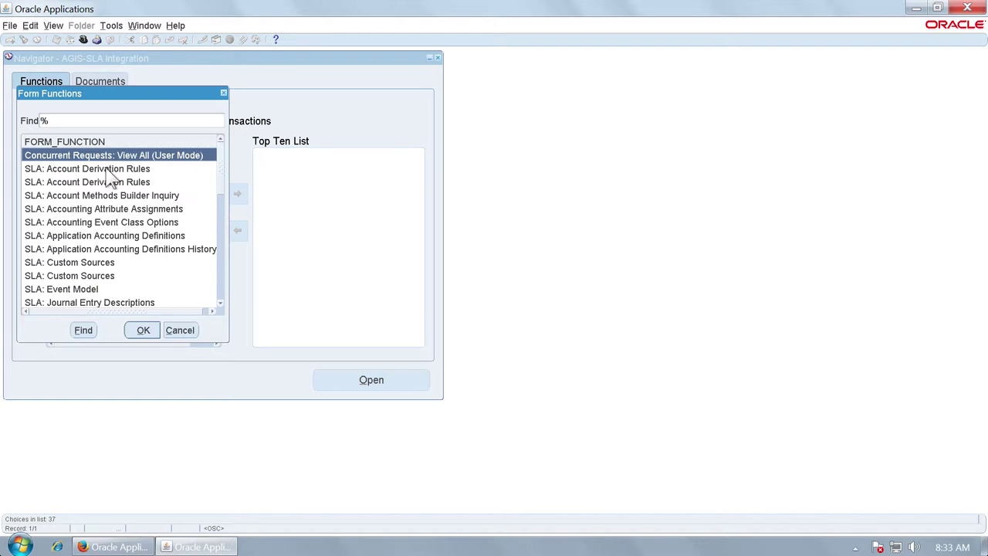
pyautogui.doubleClick(108, 169)
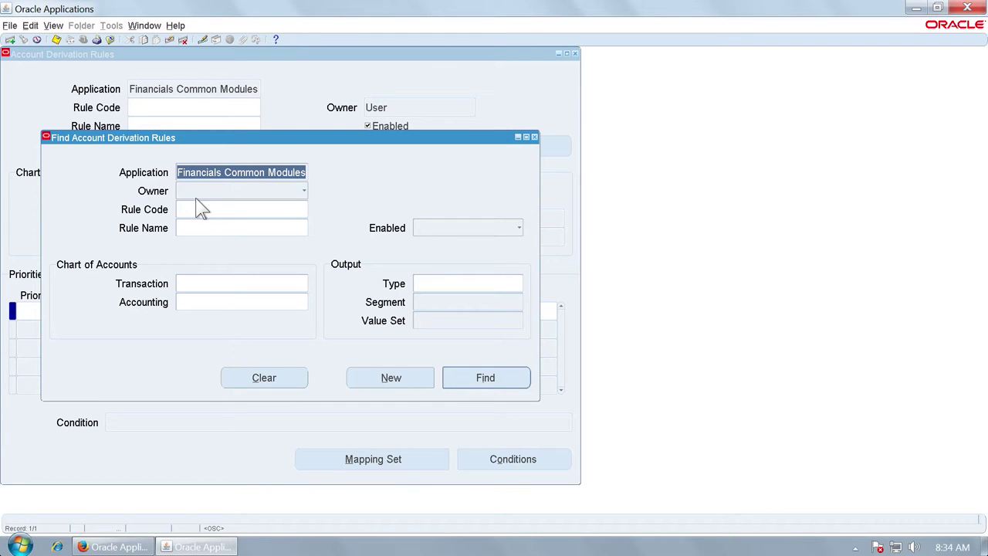
# Step: Query the Financials Common Modules account derivation rules using the criterion SUH%
pyautogui.click(485, 377)
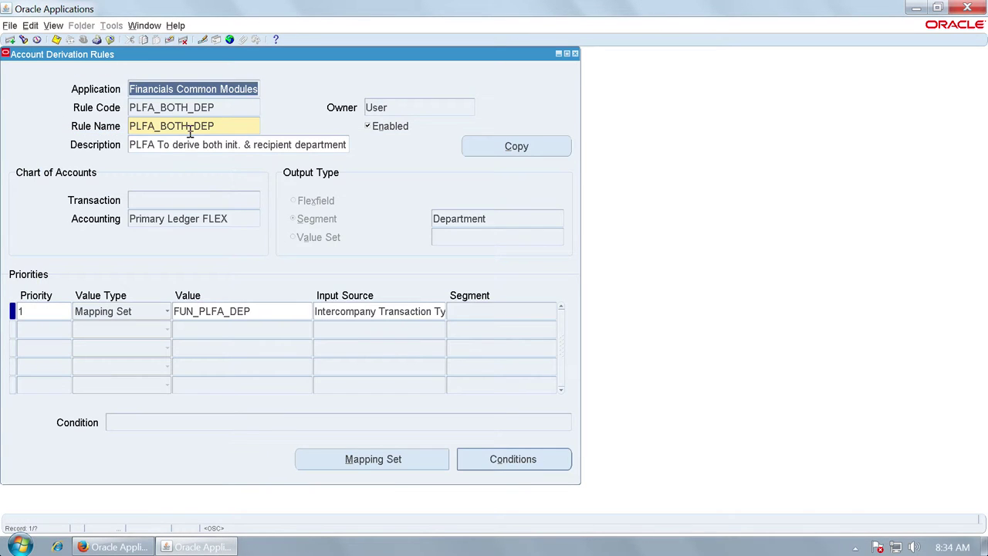
pyautogui.doubleClick(190, 130)
pyautogui.press('F11')
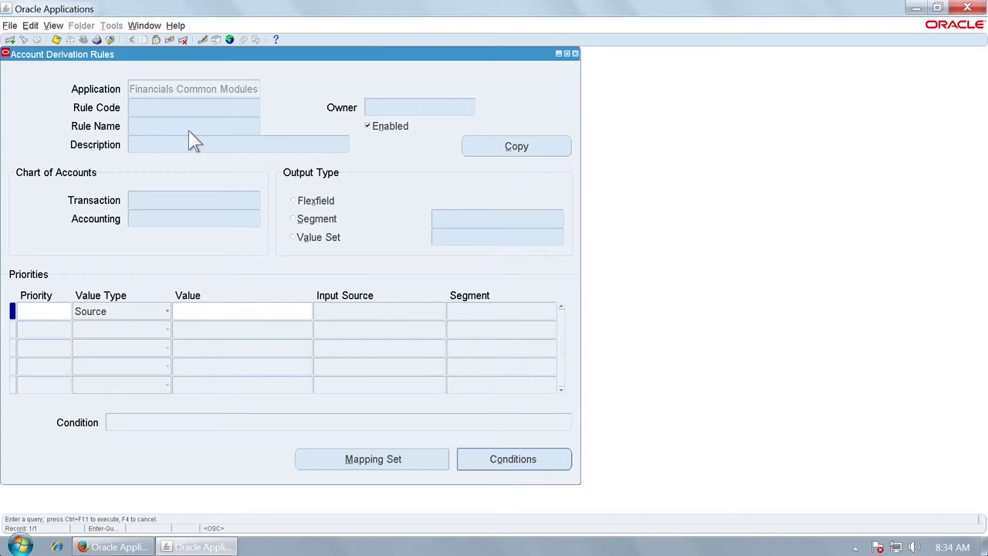
pyautogui.write('SUH%')
pyautogui.hotkey('ctrl', 'F11')
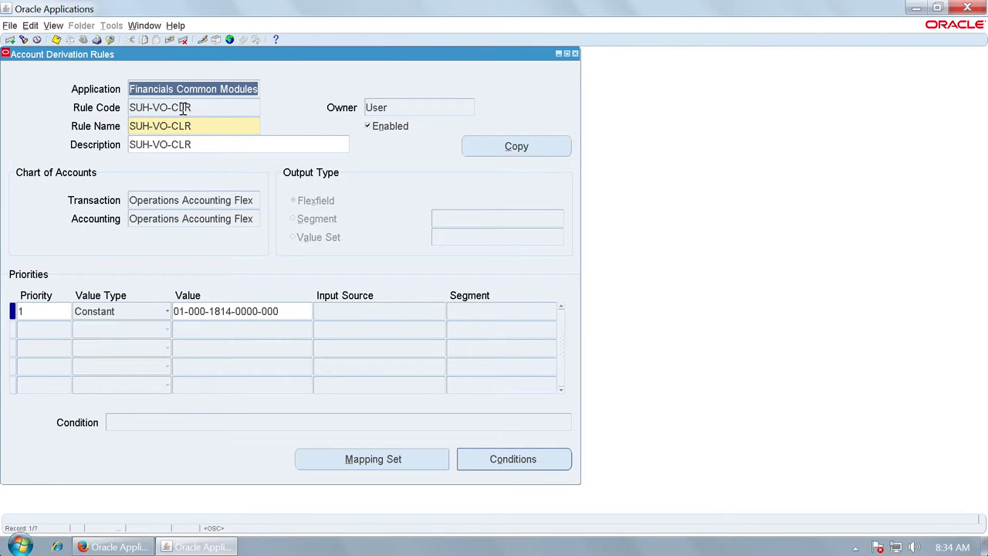
# Step: Examine the account segments behind the constant value of rule SUH-VO-CLR, leaving them without changes
pyautogui.click(290, 313)
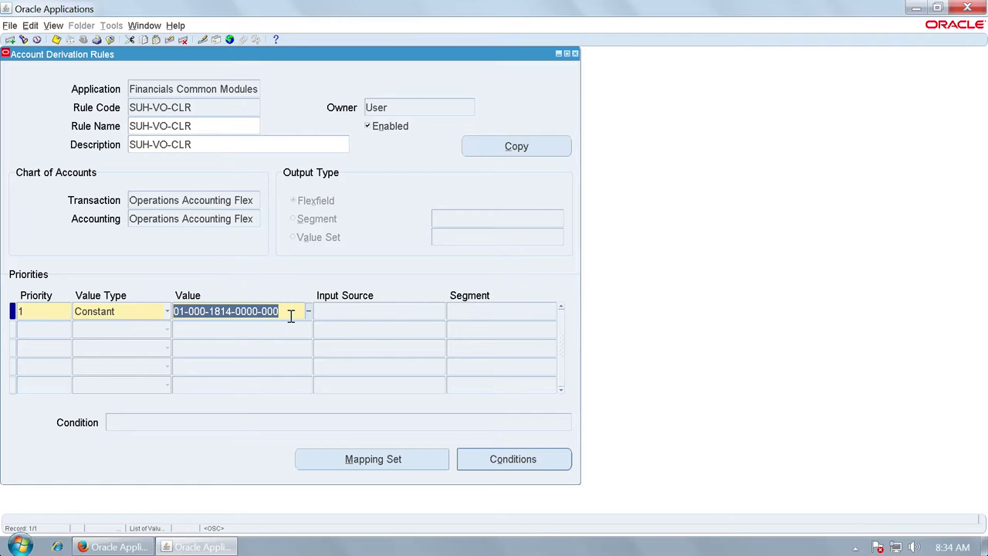
pyautogui.doubleClick(290, 313)
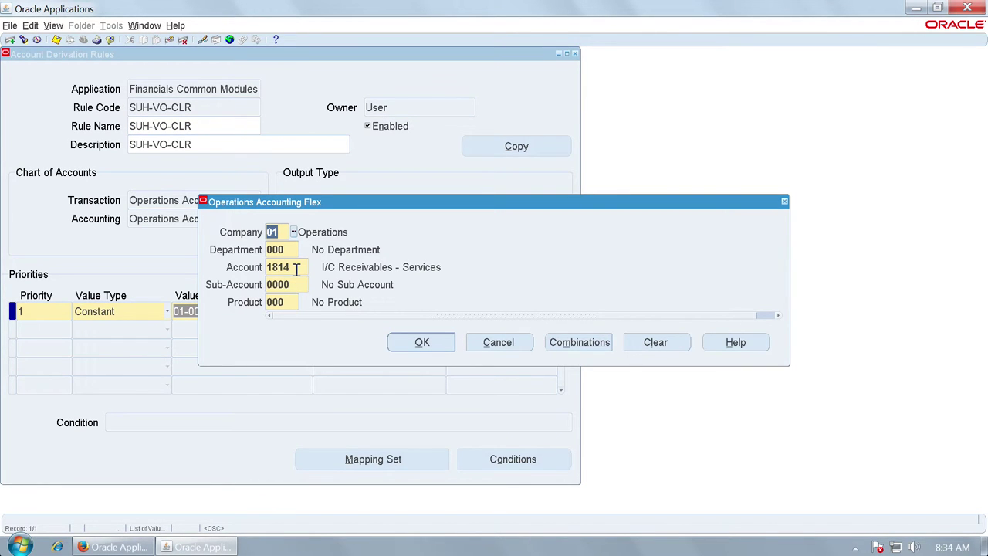
pyautogui.click(494, 344)
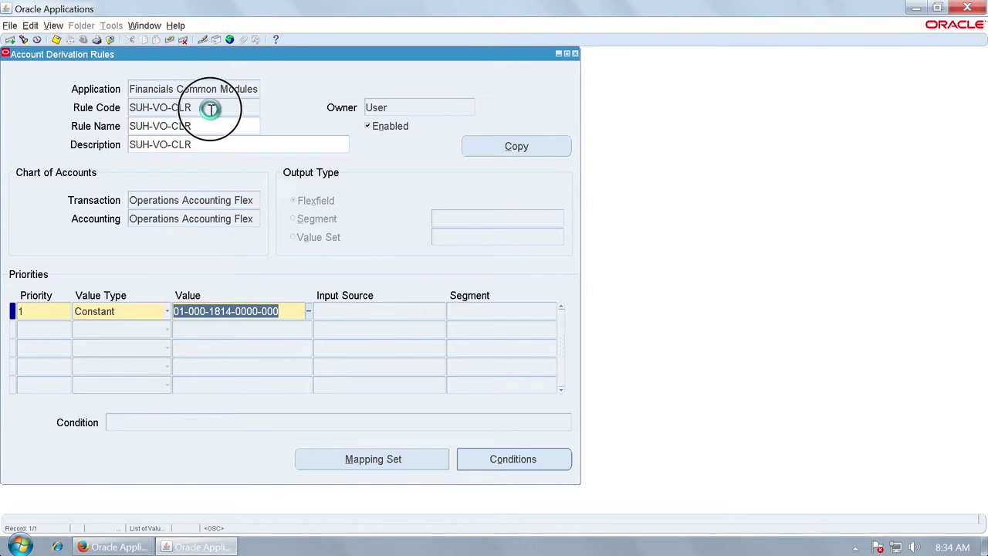
# Step: Go to rule SUH-VO-DIST and examine the account segments of its constant value
pyautogui.click(211, 110)
pyautogui.press('Down')
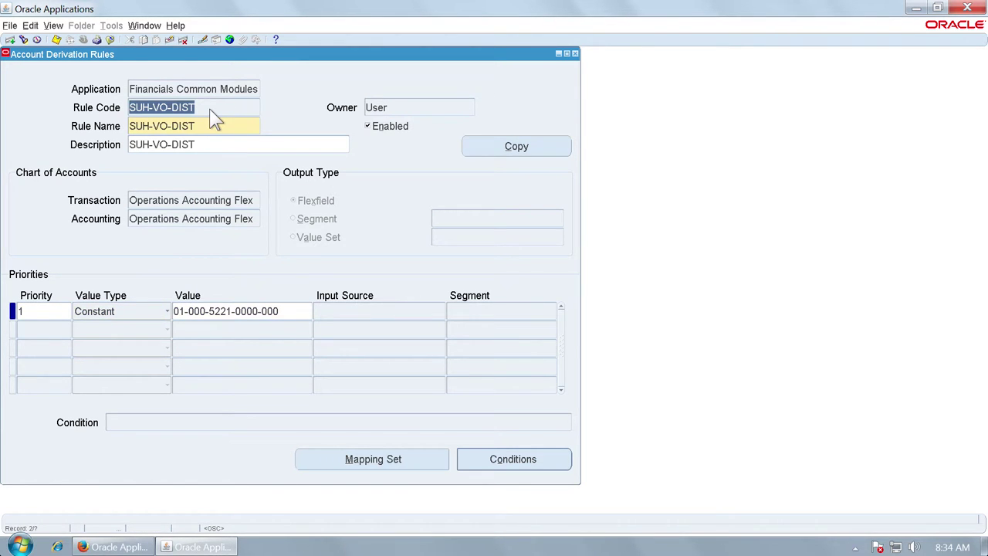
pyautogui.click(282, 311)
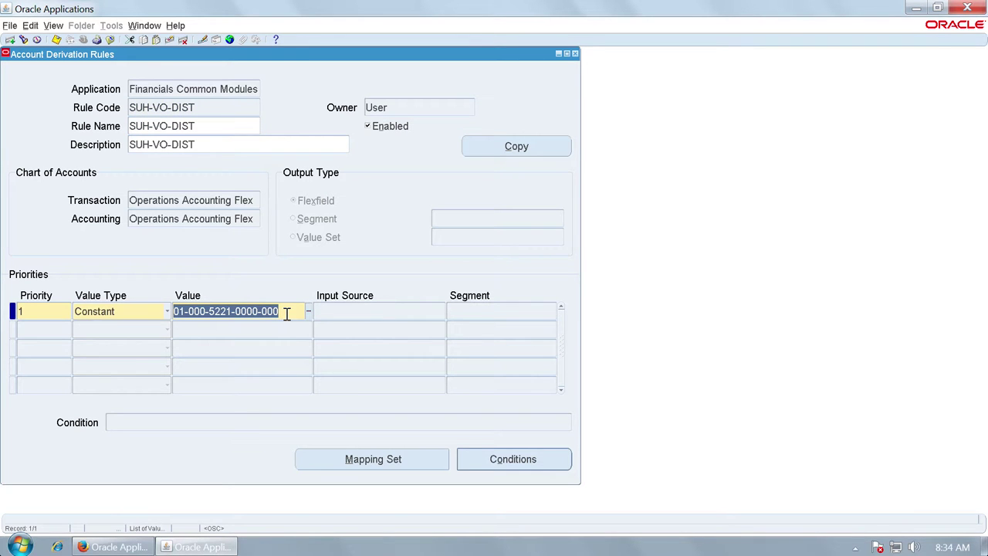
pyautogui.doubleClick(286, 311)
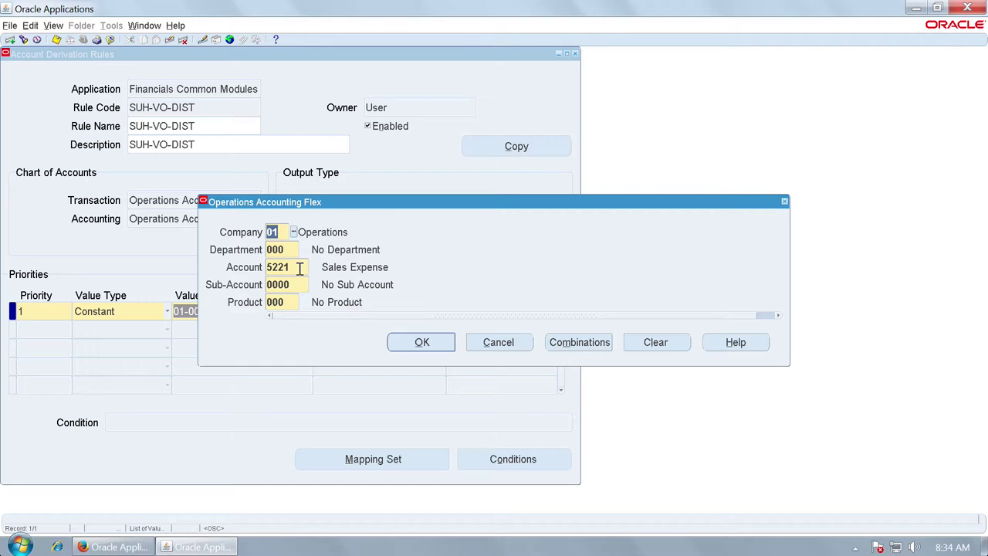
pyautogui.click(506, 344)
# Step: Go to rule SUH-VS-CLR and examine the account segments of its constant value
pyautogui.click(219, 131)
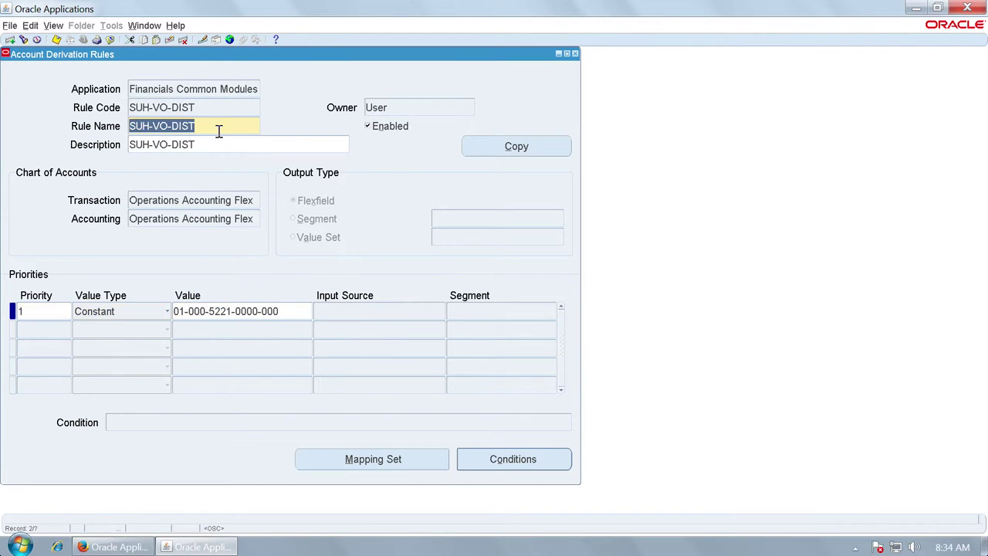
pyautogui.press('Down')
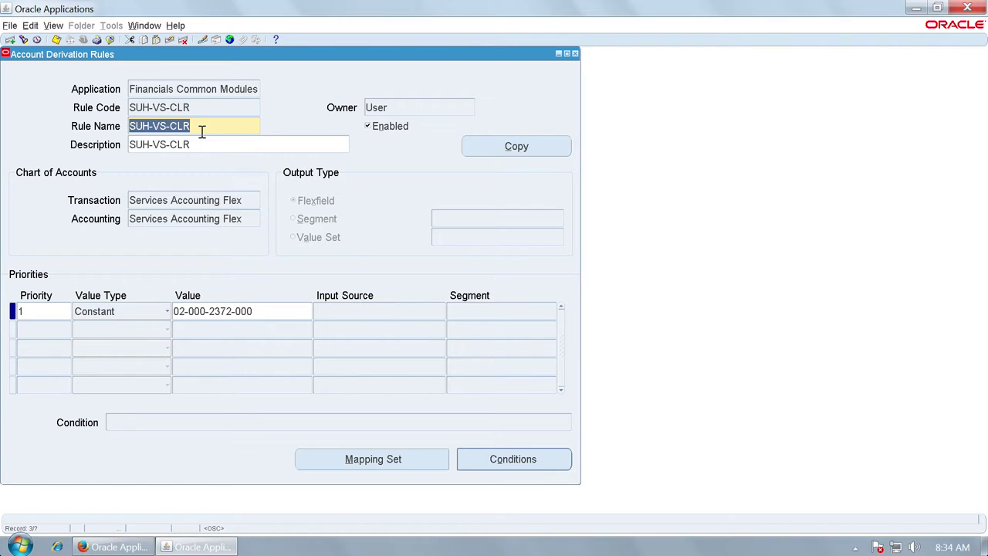
pyautogui.click(267, 314)
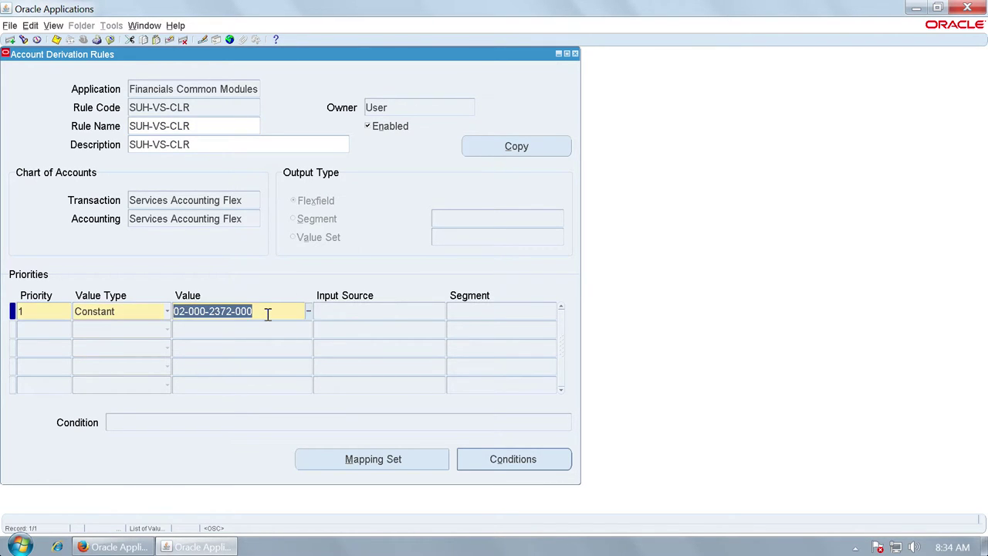
pyautogui.doubleClick(267, 313)
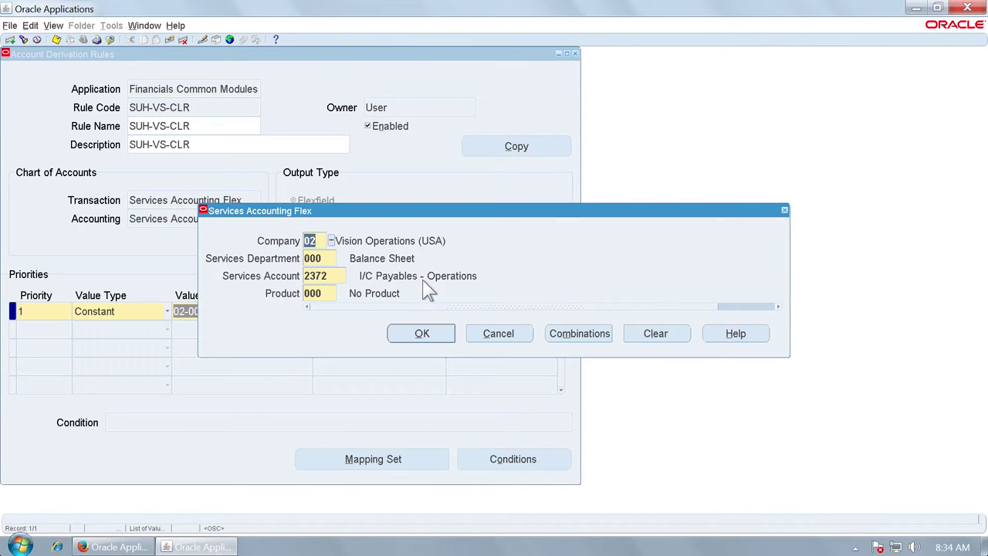
pyautogui.click(498, 333)
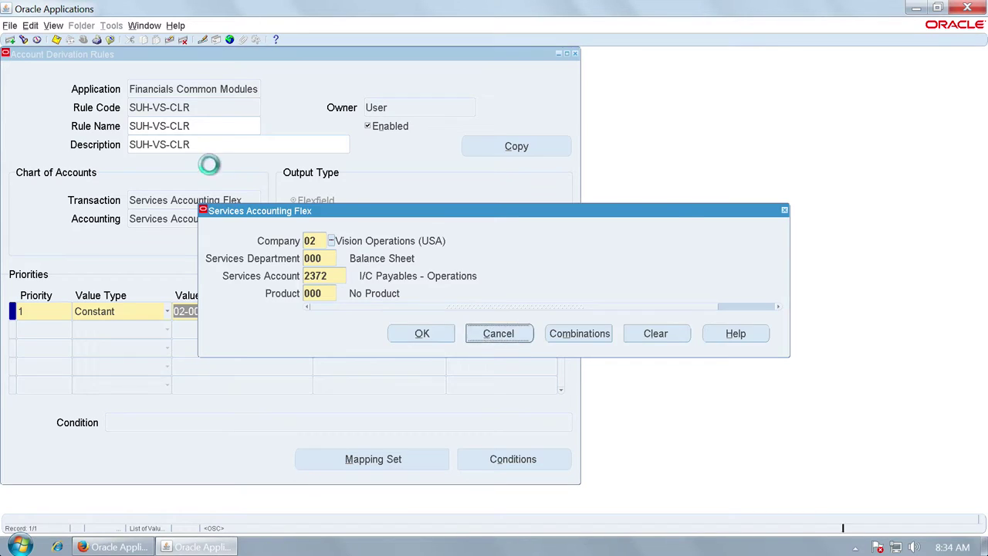
# Step: Go to rule SUH-VS-DIST and examine the account segments of its constant value
pyautogui.click(208, 139)
pyautogui.press('Down')
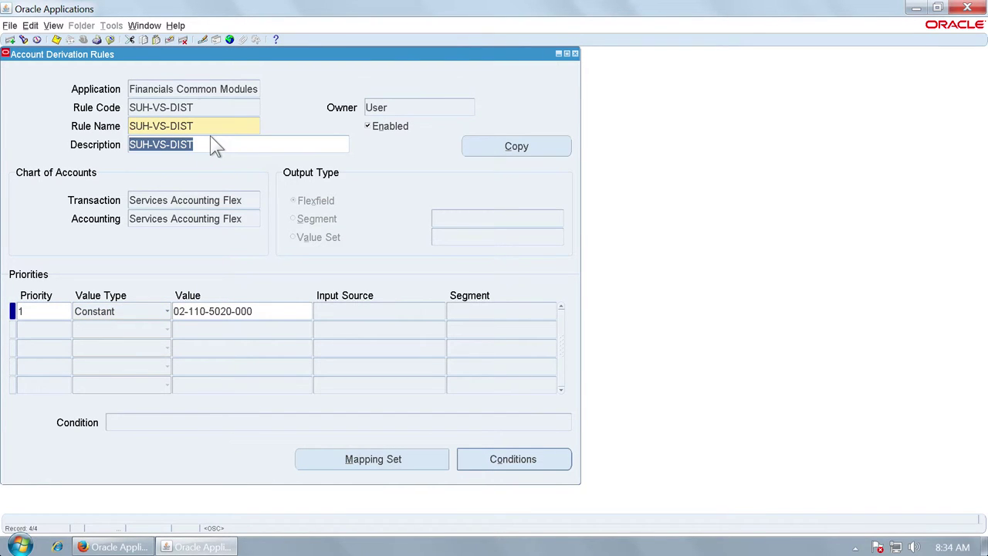
pyautogui.click(265, 311)
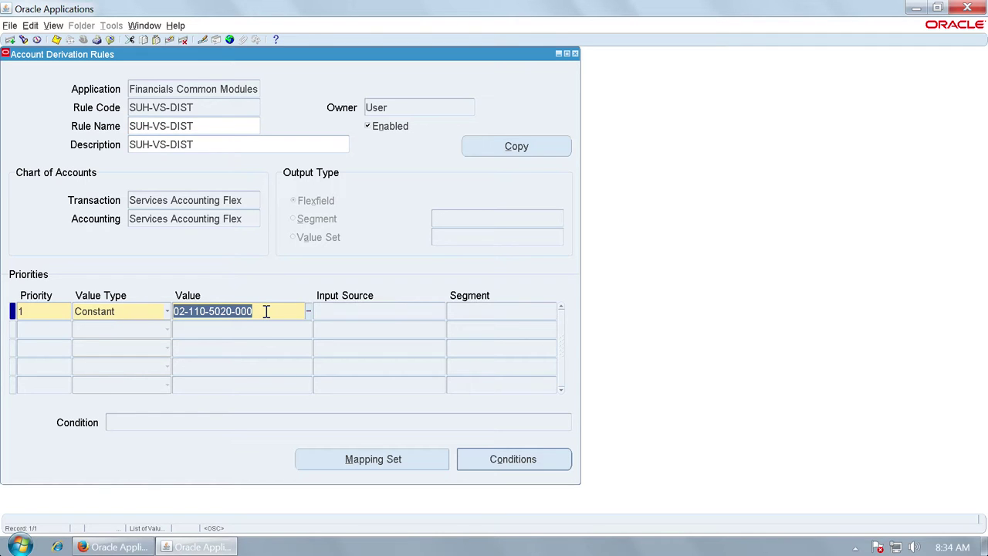
pyautogui.doubleClick(266, 311)
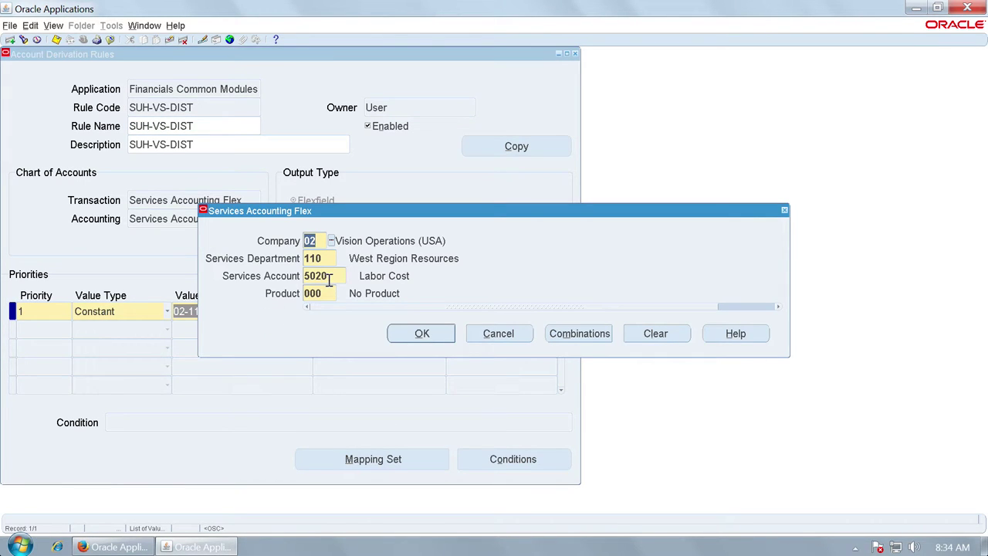
pyautogui.click(509, 337)
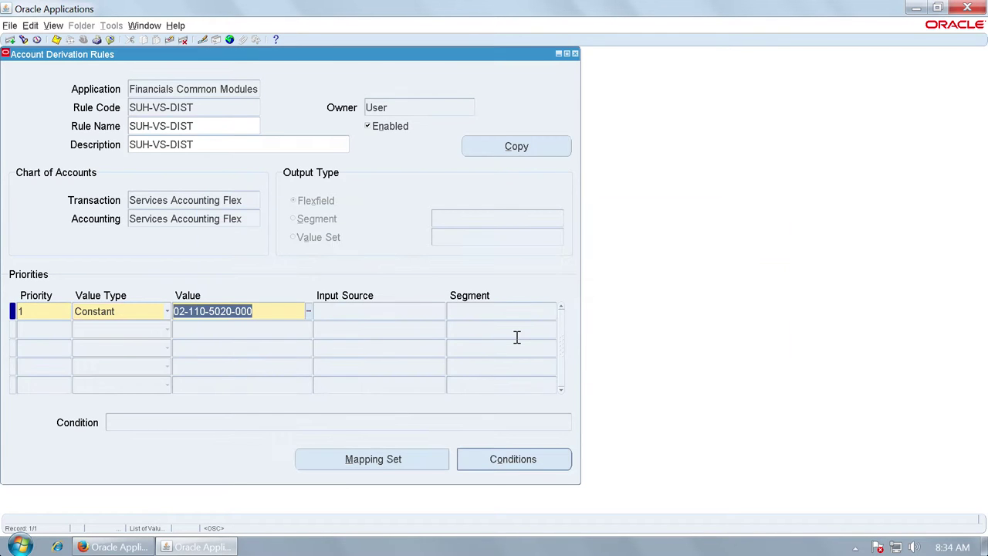
# Step: Switch back to the Keynote presentation and show slide 5
pyautogui.hotkey('ctrl', 'Left')
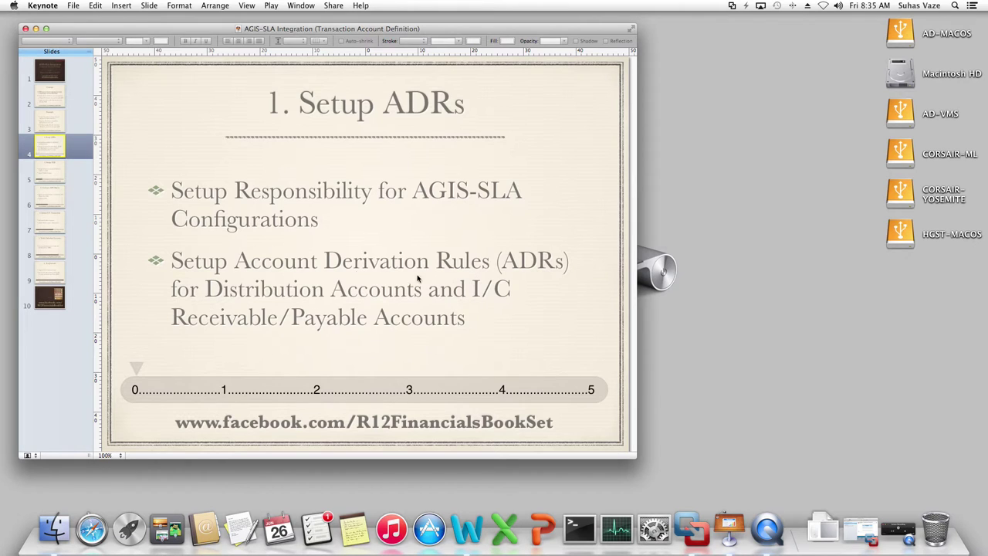
pyautogui.click(62, 178)
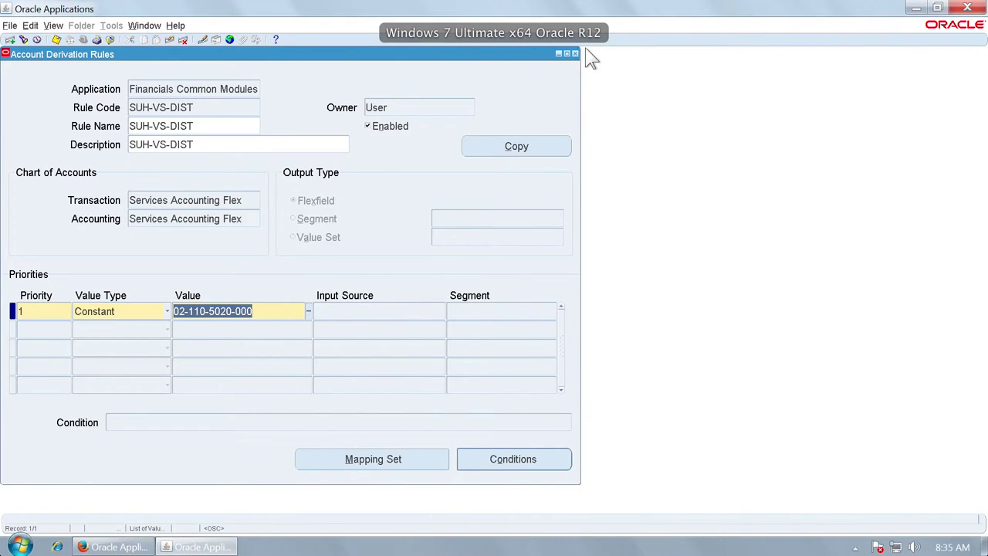
# Step: Close the Account Derivation Rules form in Oracle Applications and list all transaction account definitions on the Transaction Account Definitions page
pyautogui.click(575, 54)
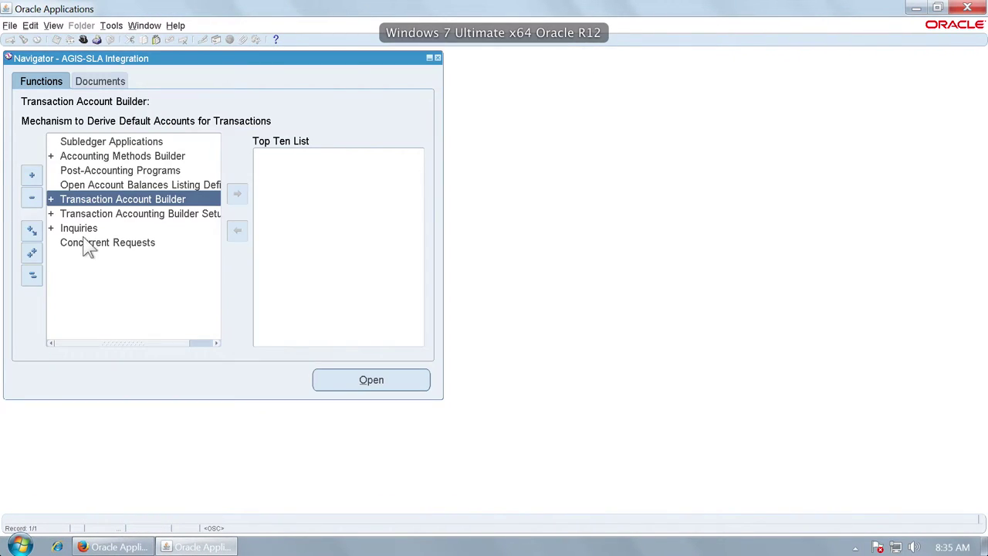
pyautogui.doubleClick(122, 199)
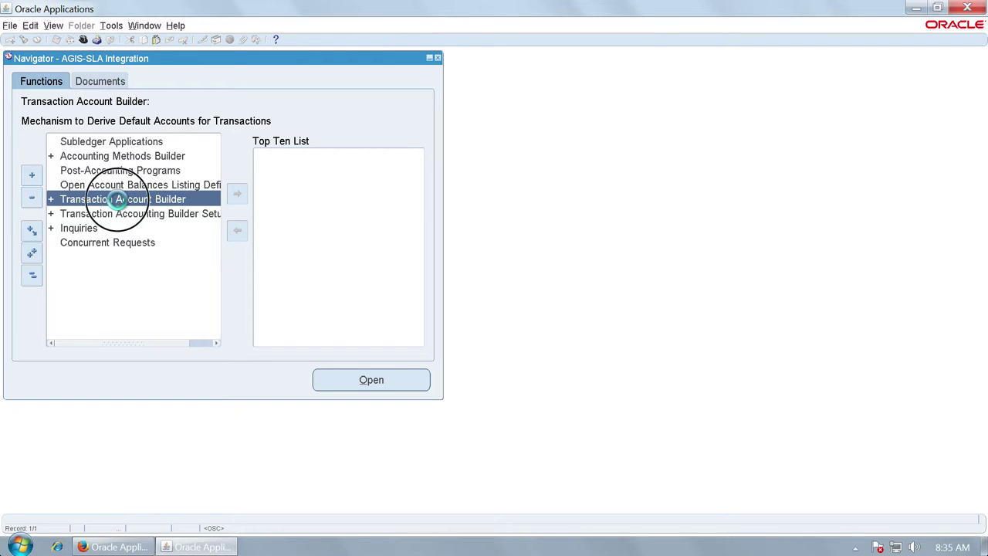
pyautogui.doubleClick(137, 227)
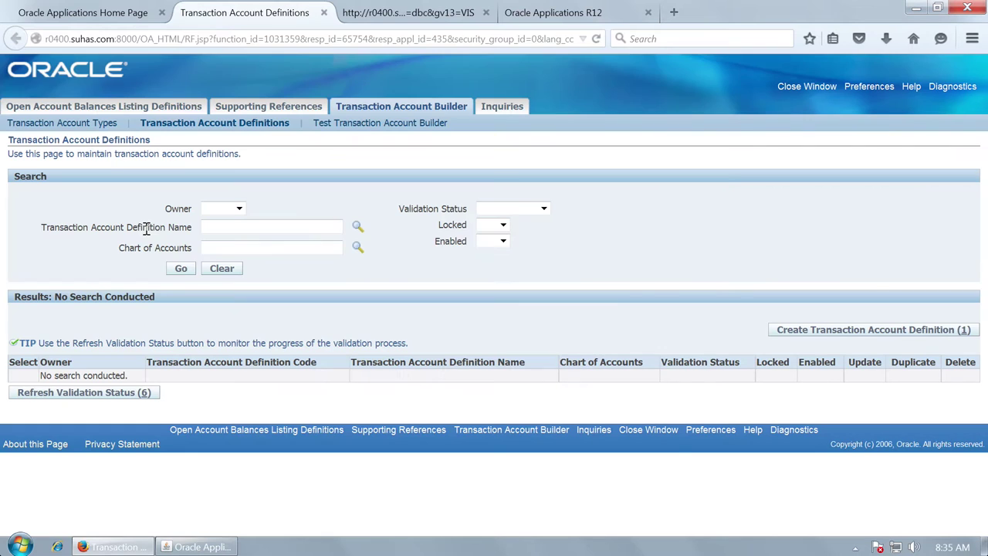
pyautogui.click(179, 270)
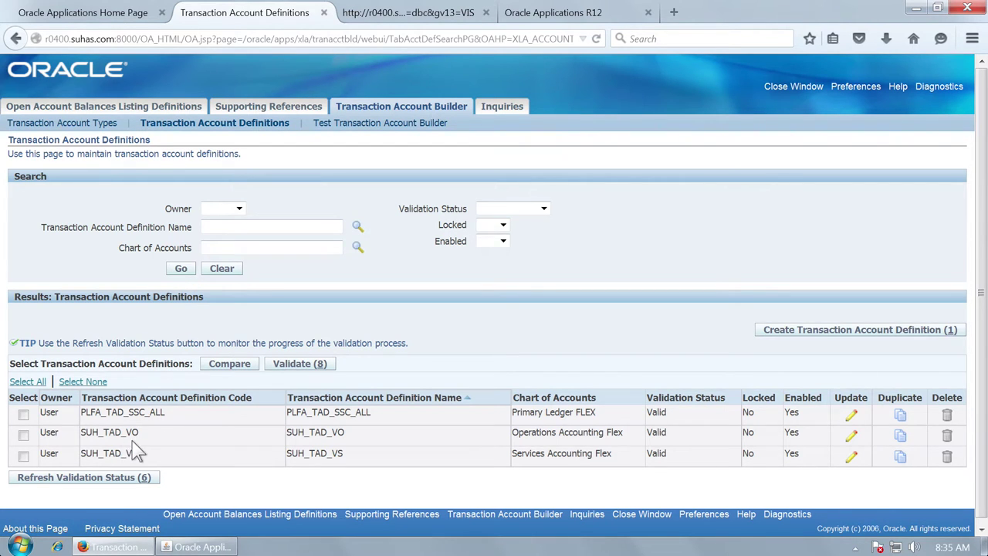
# Step: Review the header and account derivation rule assignments of definition SUH_TAD_VO, leaving without applying changes
pyautogui.moveTo(128, 436); pyautogui.dragTo(139, 434)
pyautogui.click(852, 437)
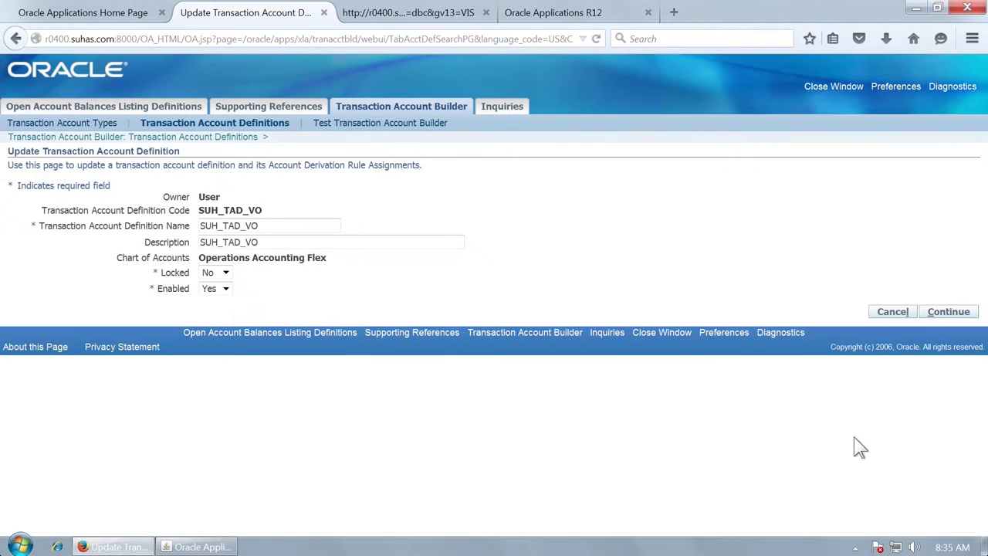
pyautogui.click(969, 313)
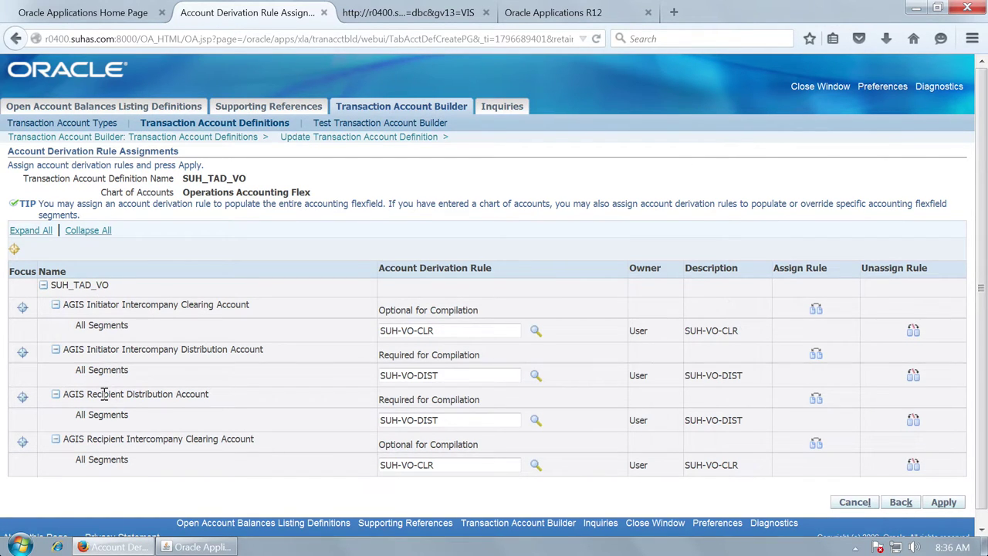
pyautogui.click(854, 506)
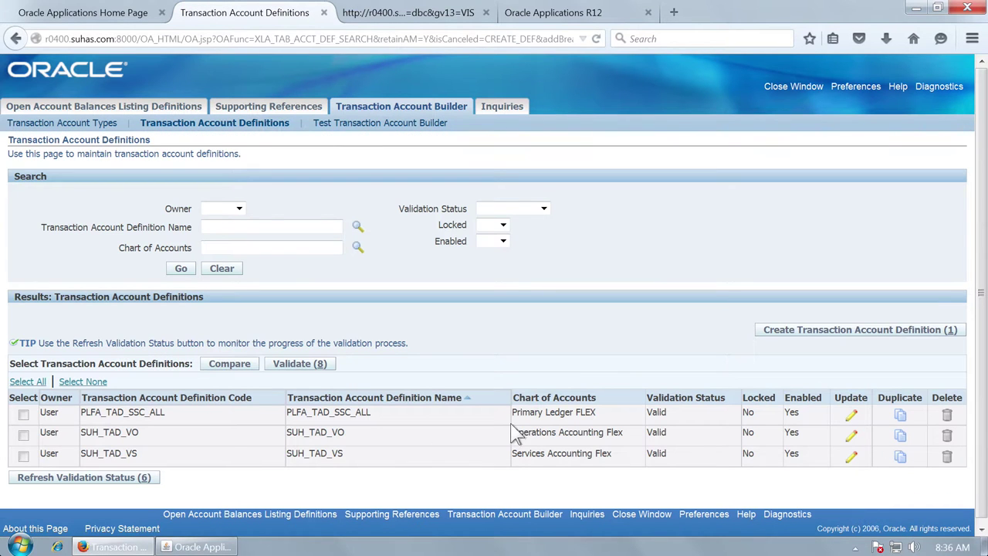
# Step: Review the header and account derivation rule assignments of definition SUH_TAD_VS, glancing at the Keynote slide before returning to Oracle
pyautogui.click(851, 457)
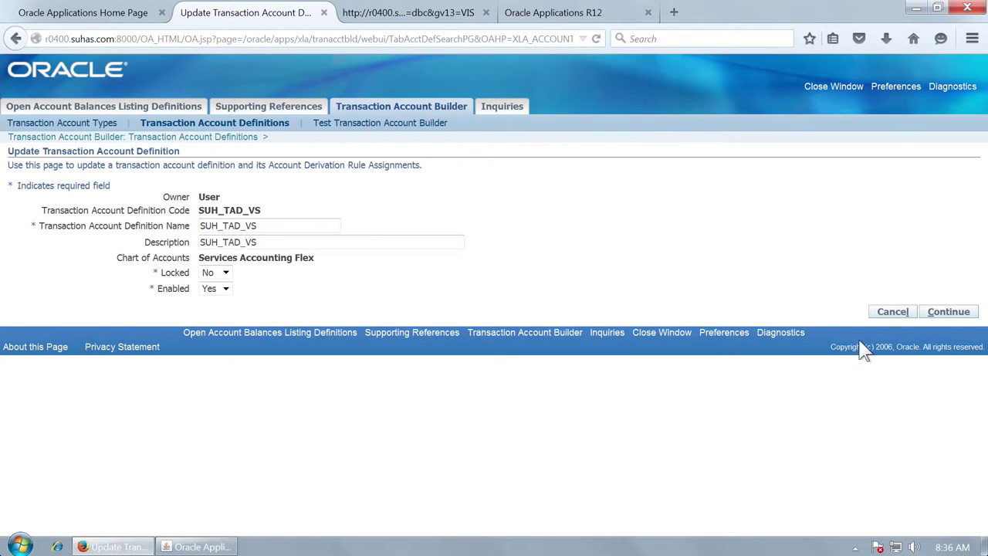
pyautogui.click(947, 315)
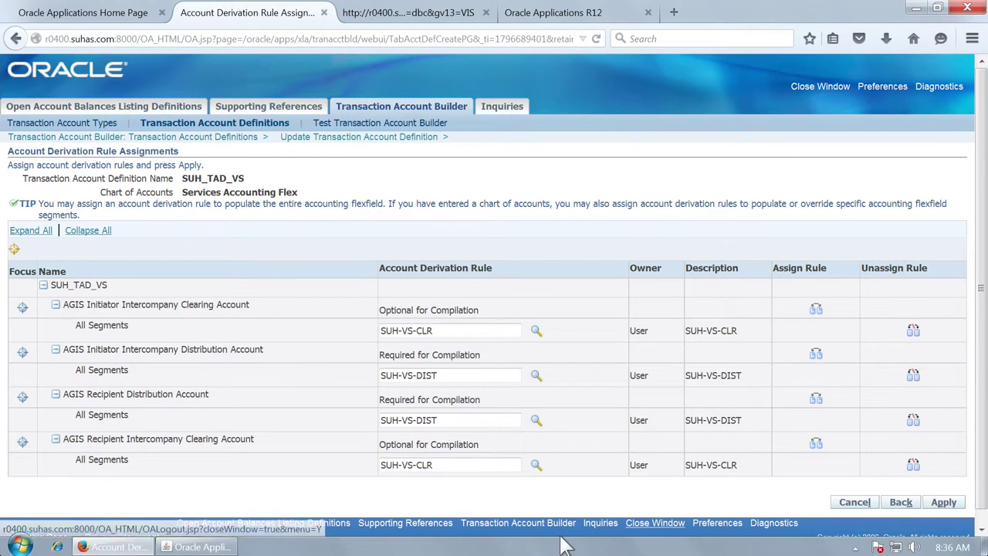
pyautogui.hotkey('ctrl', 'Left')
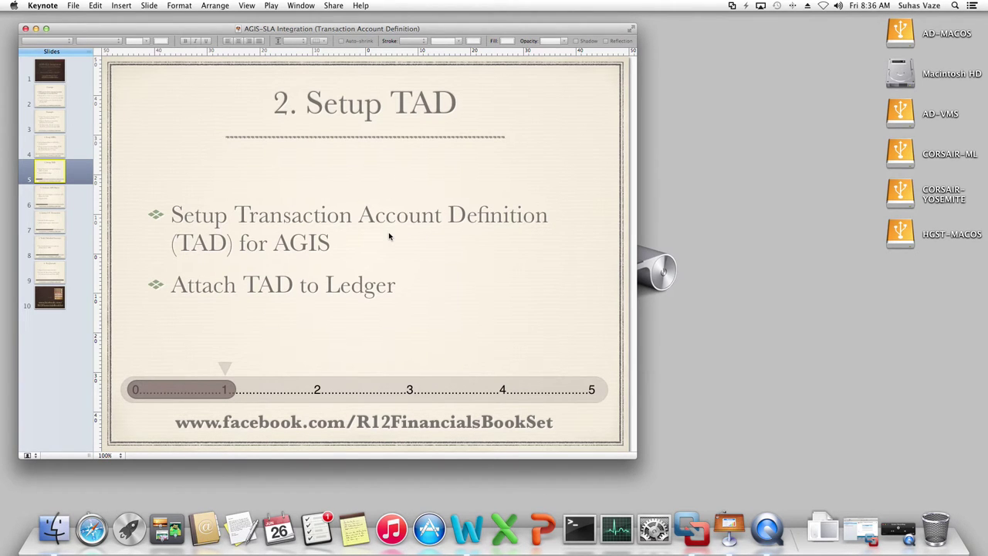
pyautogui.hotkey('ctrl', 'Right')
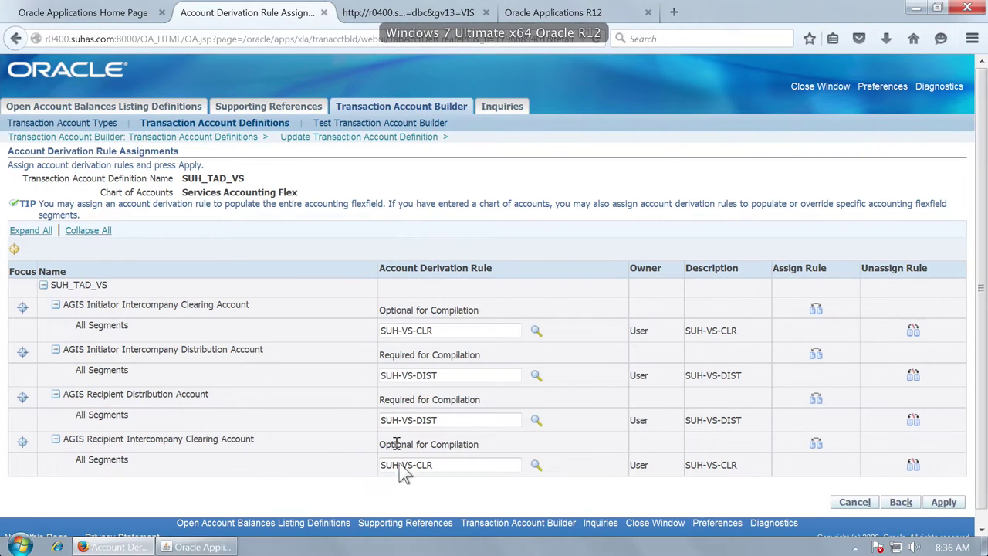
# Step: Return to the Oracle Applications forms window and change the responsibility to General Ledger, Vision Operations (USA)
pyautogui.click(197, 546)
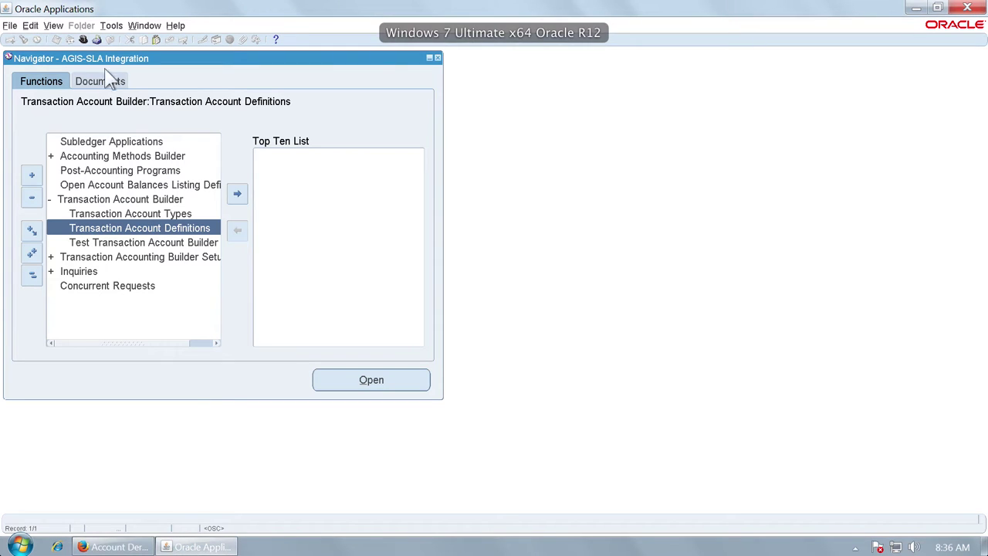
pyautogui.click(83, 39)
pyautogui.write('general Ledger, %')
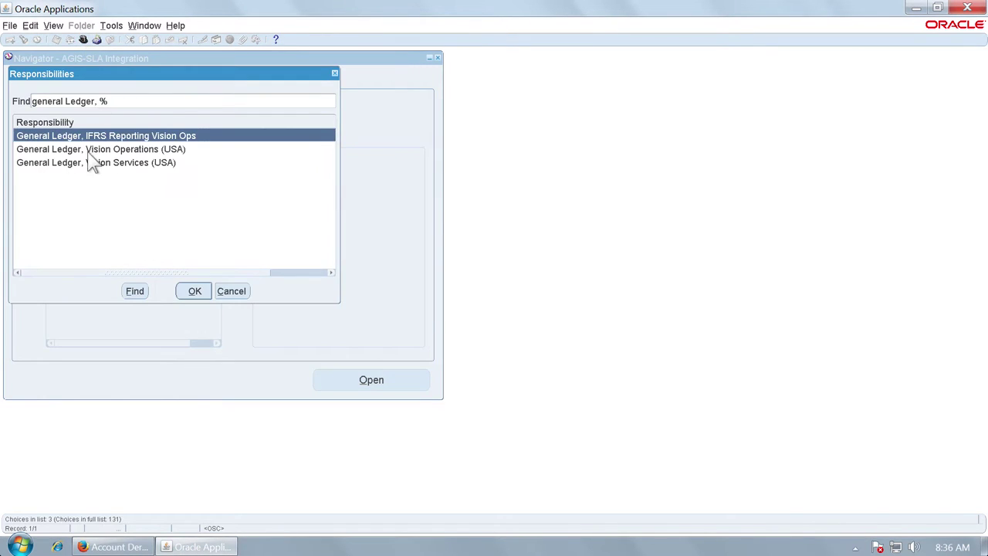
pyautogui.doubleClick(136, 149)
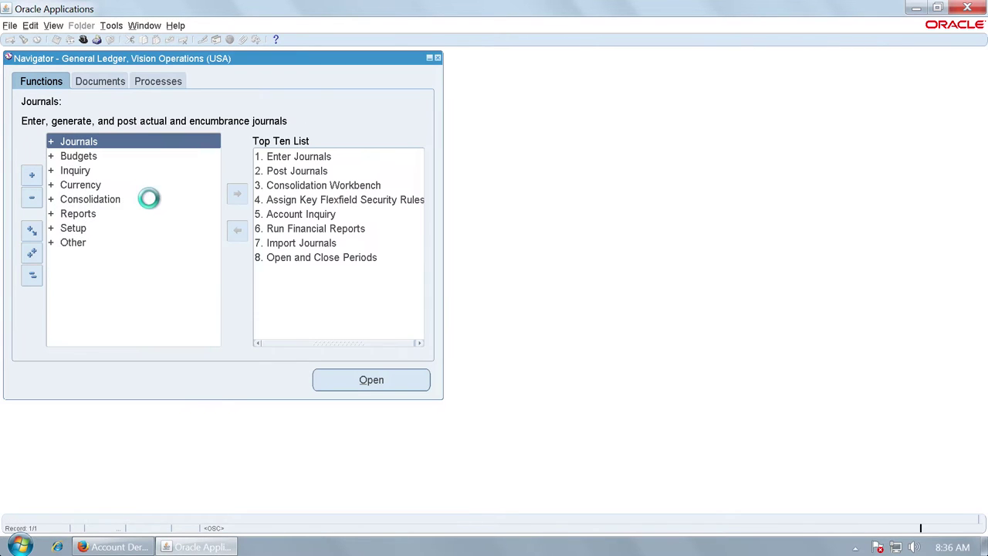
# Step: Open Accounting Setups under Setup, Financials, Accounting Setup Manager
pyautogui.doubleClick(93, 227)
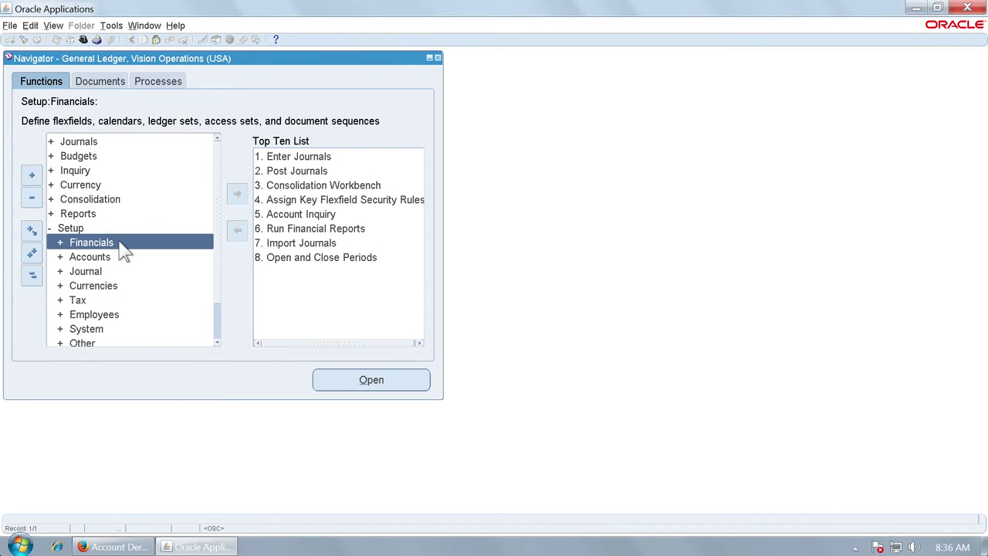
pyautogui.doubleClick(122, 244)
pyautogui.doubleClick(158, 286)
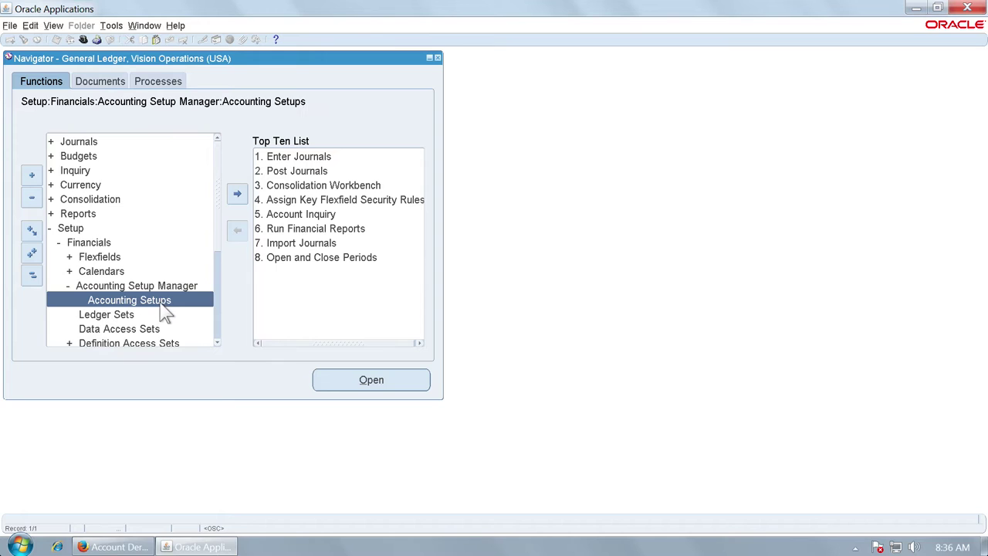
pyautogui.doubleClick(161, 300)
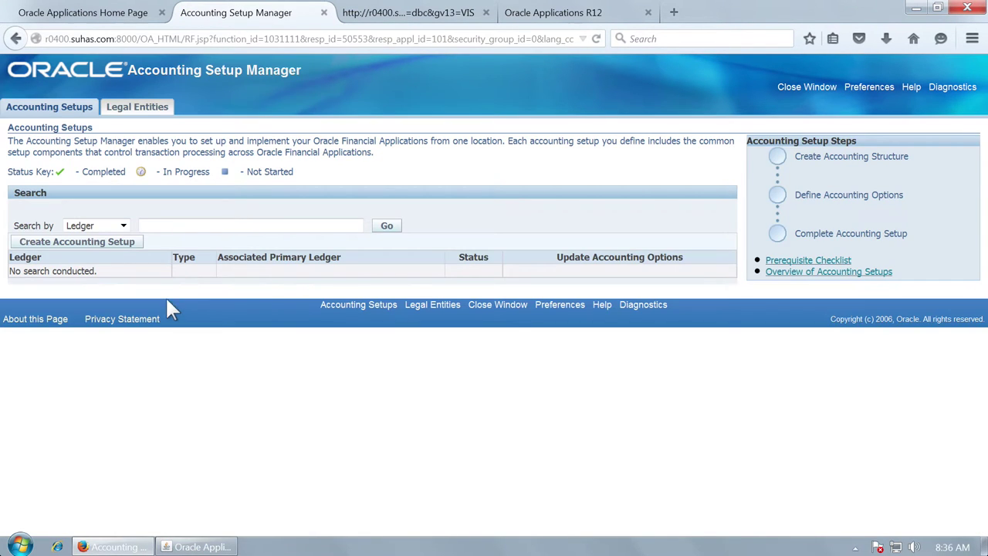
# Step: Search ledgers for Vis%Oper% and examine the transaction account definition in the Intercompany Accounts setup of primary ledger Vision Operations (USA)
pyautogui.click(216, 224)
pyautogui.write('Vis%Oper%')
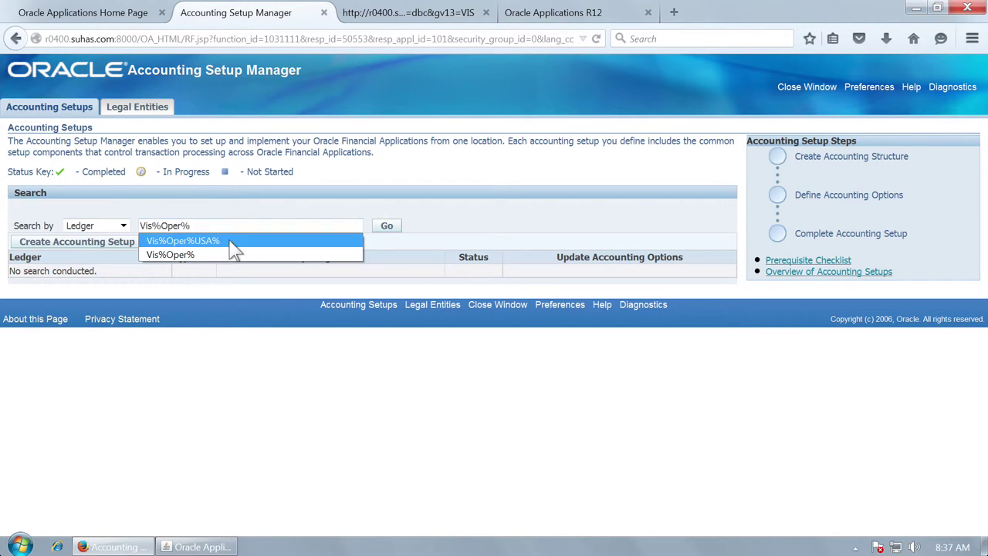
pyautogui.click(219, 257)
pyautogui.click(394, 227)
pyautogui.click(631, 275)
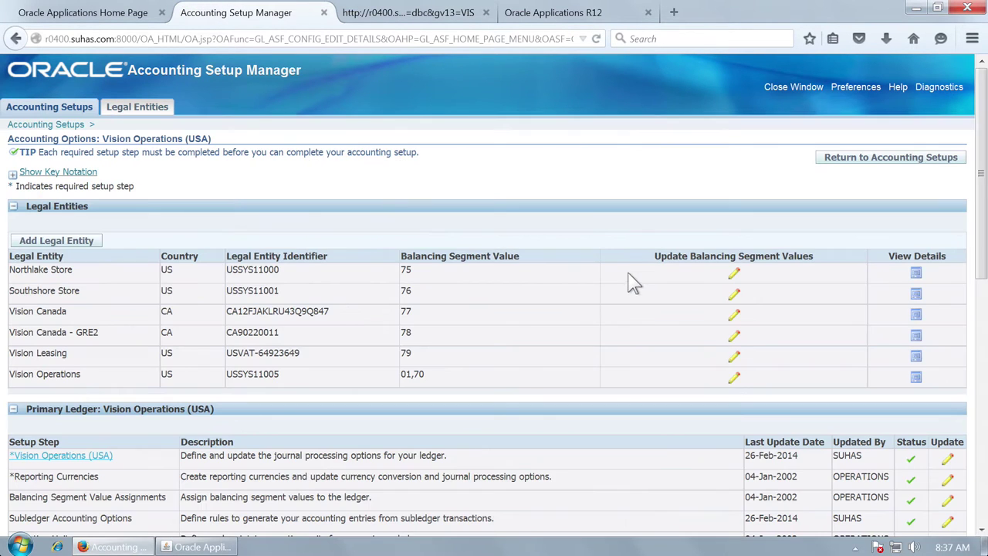
pyautogui.scroll(-4, 636, 316)
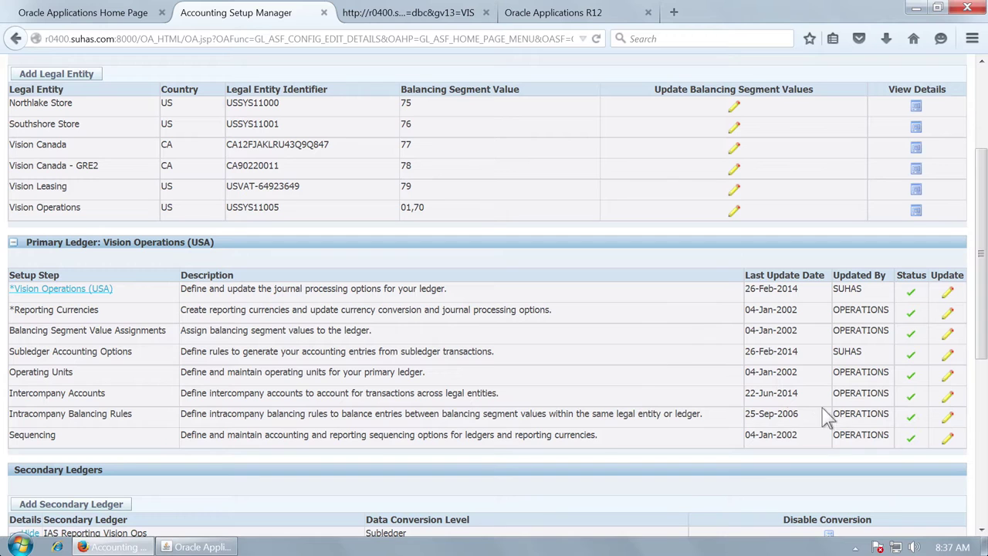
pyautogui.click(947, 404)
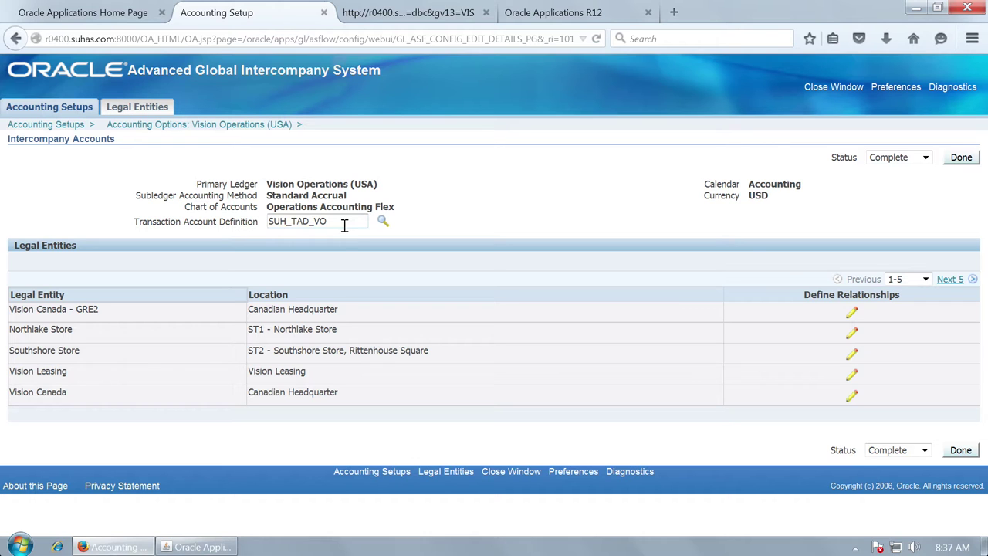
# Step: Bring the Oracle Applications forms window forward and switch to the Keynote presentation to show slide 6
pyautogui.click(218, 546)
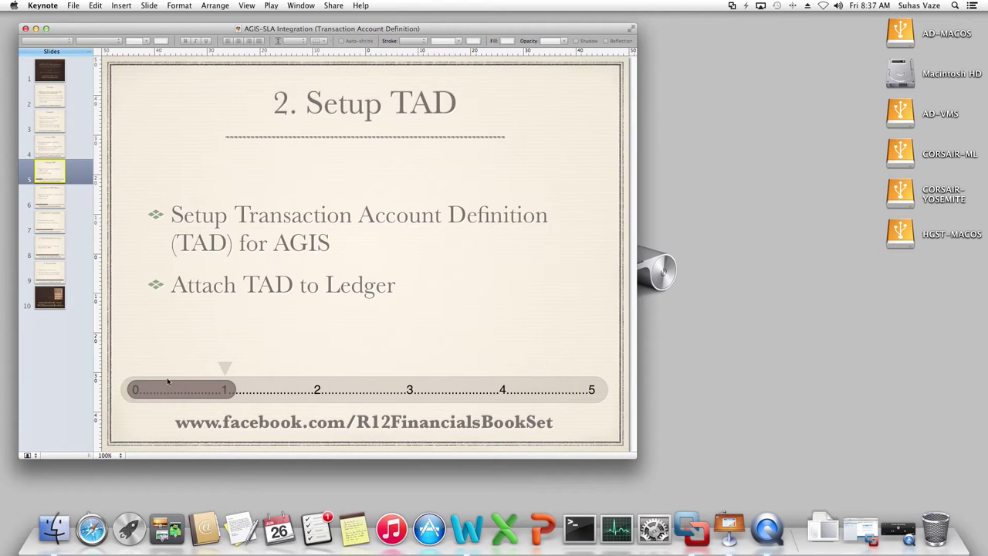
pyautogui.click(48, 195)
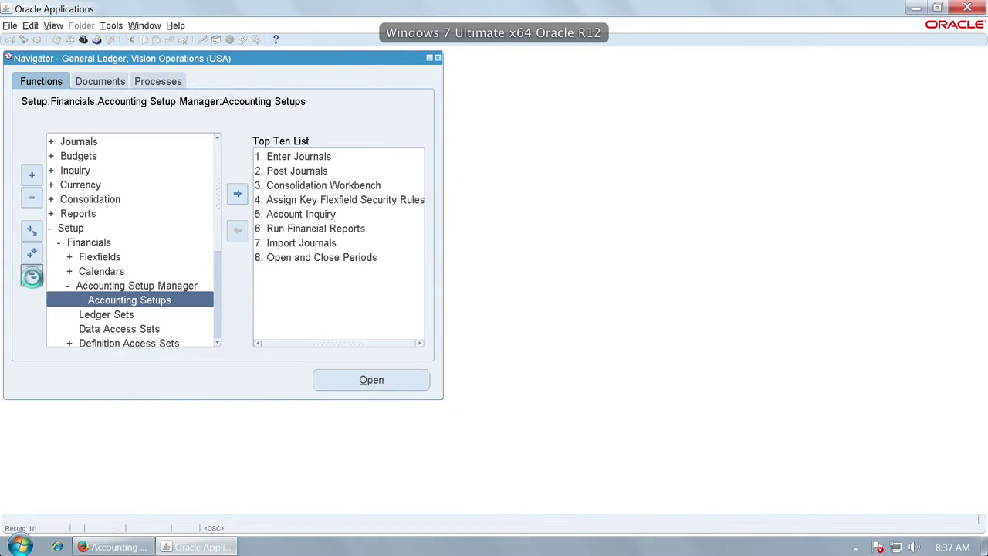
# Step: Change the Oracle Applications responsibility to AGIS-SLA Integration and open Concurrent Requests
pyautogui.click(84, 39)
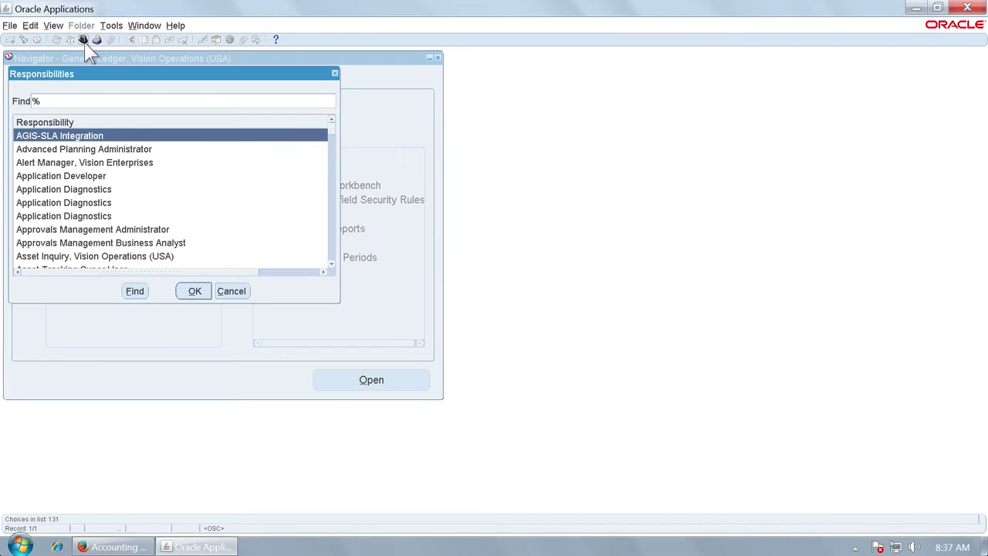
pyautogui.doubleClick(84, 136)
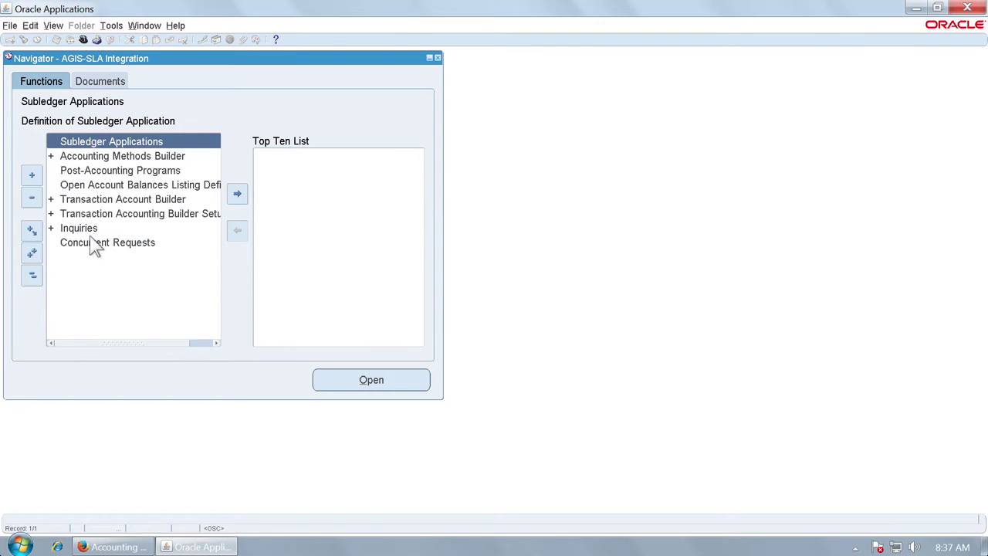
pyautogui.click(89, 242)
# Step: Start a new single request to view the available Transaction Account Builder programs, and leave the request forms without submitting
pyautogui.click(218, 392)
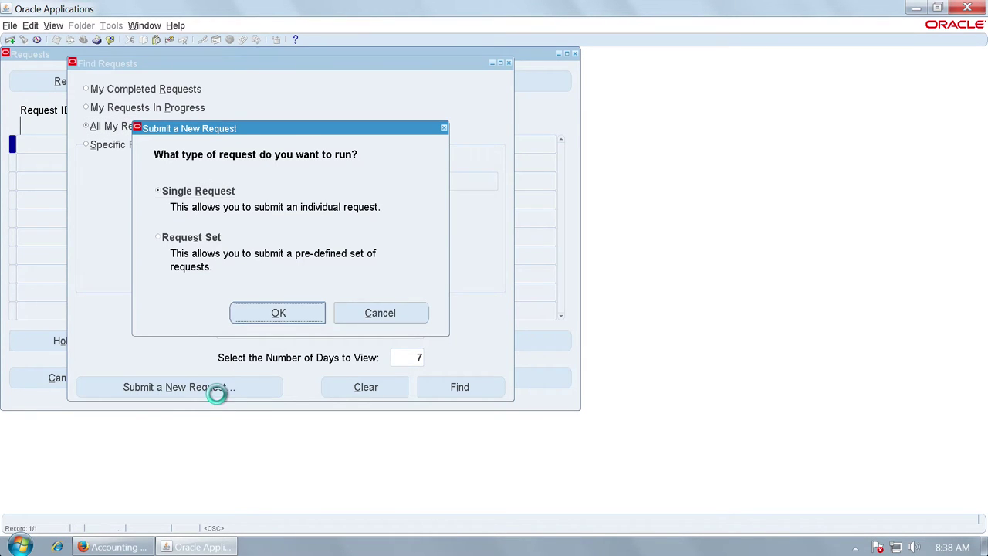
pyautogui.press('Return')
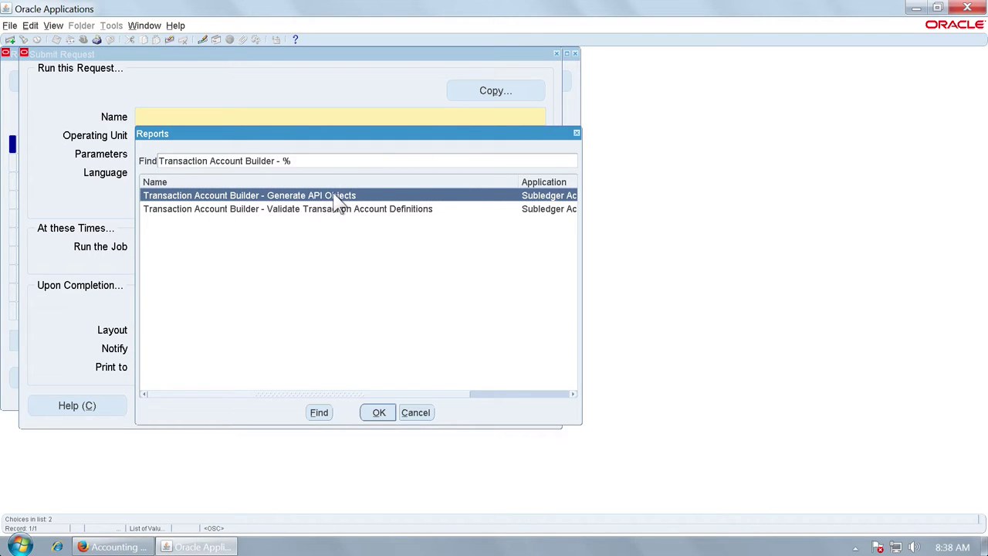
pyautogui.click(425, 413)
pyautogui.click(500, 406)
pyautogui.click(377, 315)
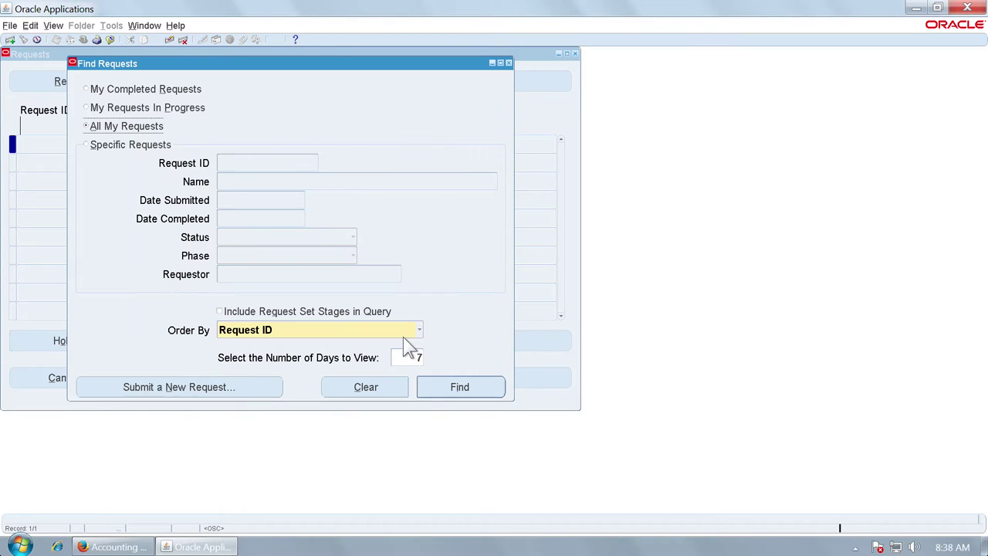
pyautogui.click(507, 63)
# Step: Switch to the Keynote presentation and show slide 7
pyautogui.hotkey('ctrl', 'Left')
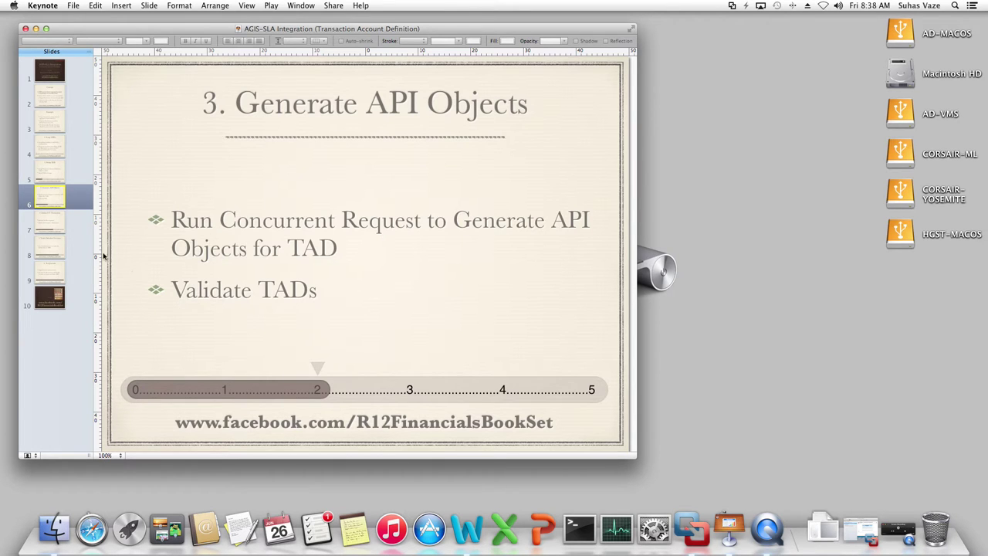
pyautogui.click(54, 229)
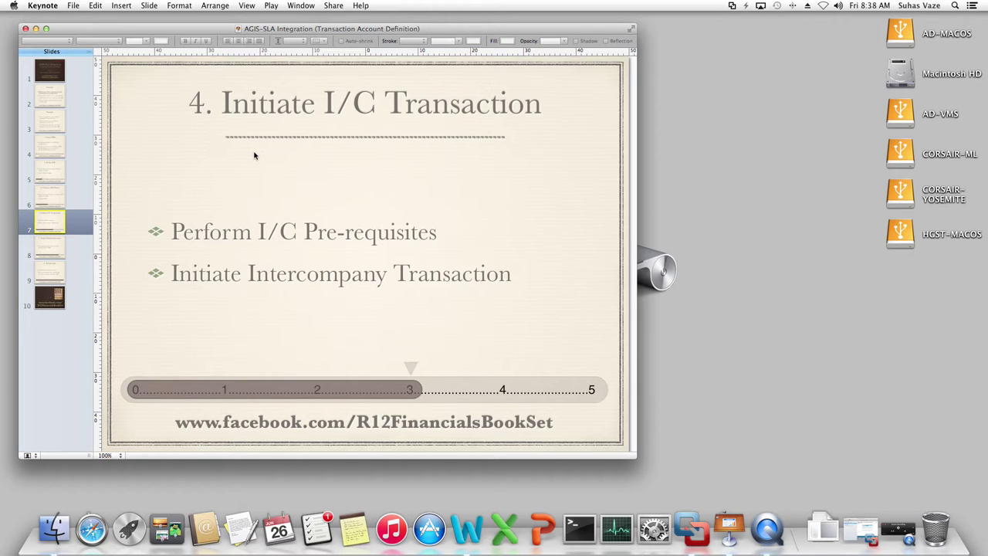
# Step: Return to Oracle Applications and change the responsibility to Intercompany User - Vision Operations
pyautogui.hotkey('ctrl', 'Right')
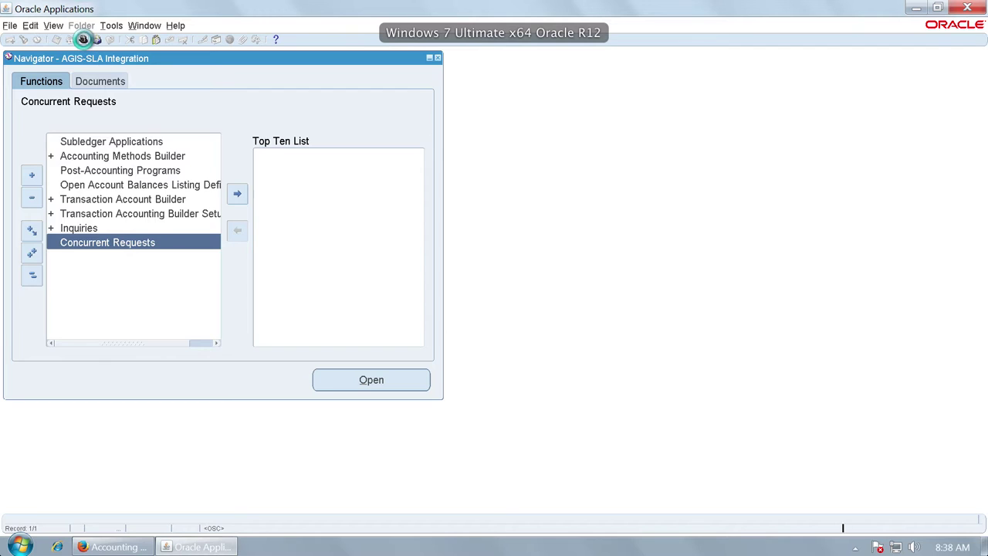
pyautogui.click(83, 40)
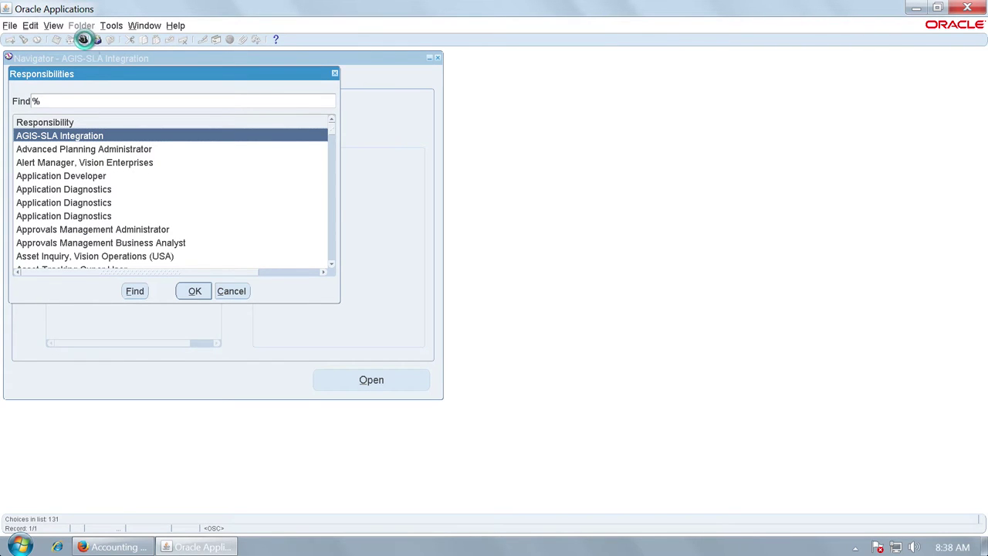
pyautogui.write('i')
pyautogui.click(136, 192)
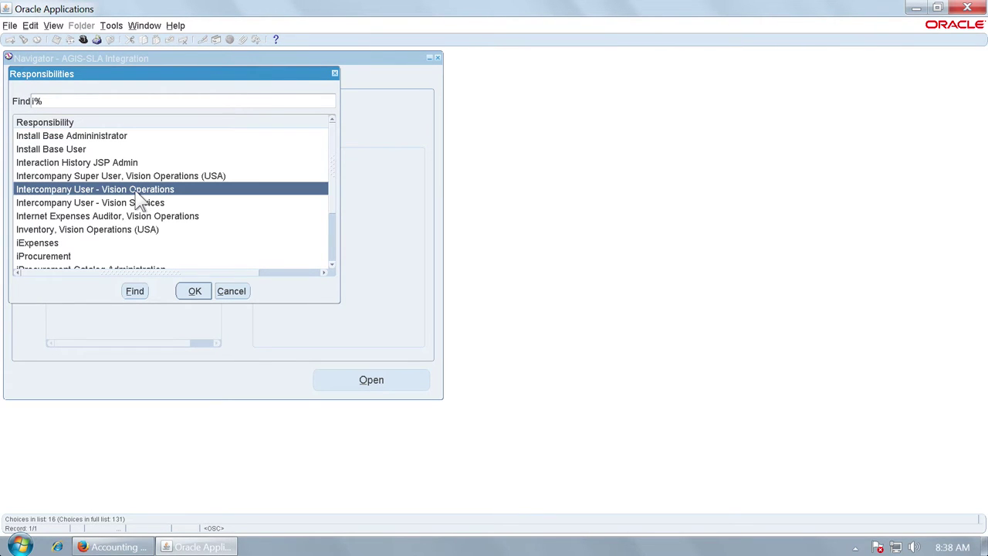
pyautogui.doubleClick(136, 191)
# Step: Open the Intercompany home page and create a new outbound transaction batch
pyautogui.click(78, 141)
pyautogui.click(97, 156)
pyautogui.doubleClick(98, 155)
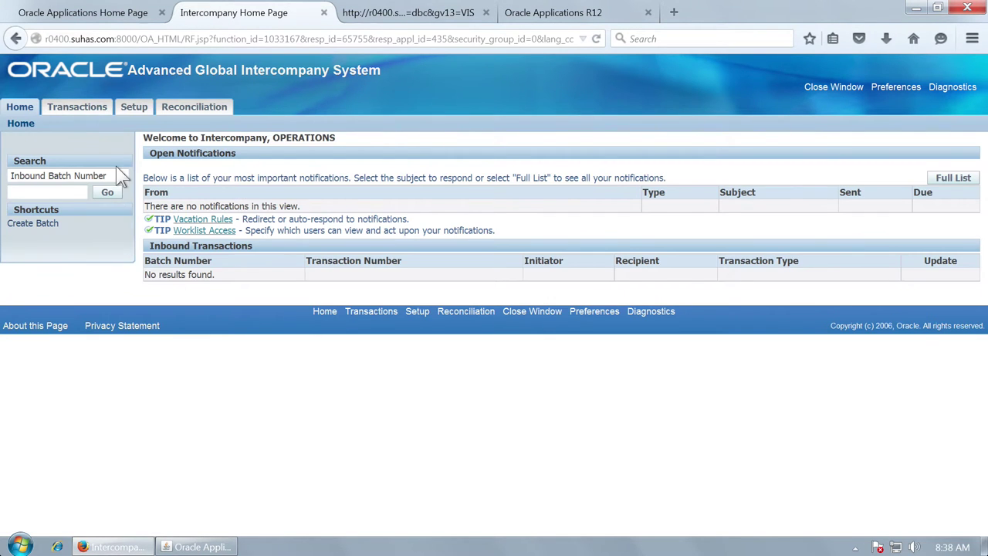
pyautogui.click(97, 109)
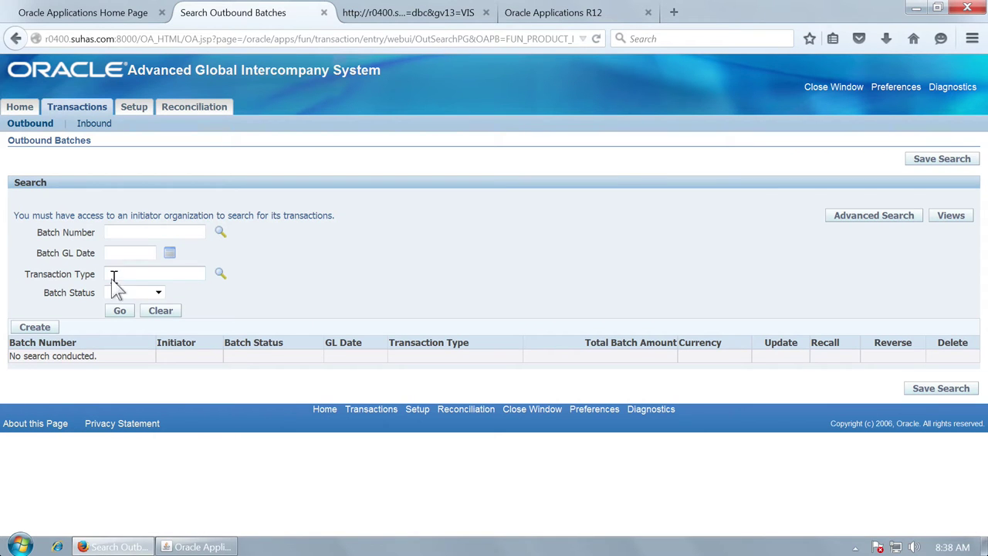
pyautogui.click(34, 328)
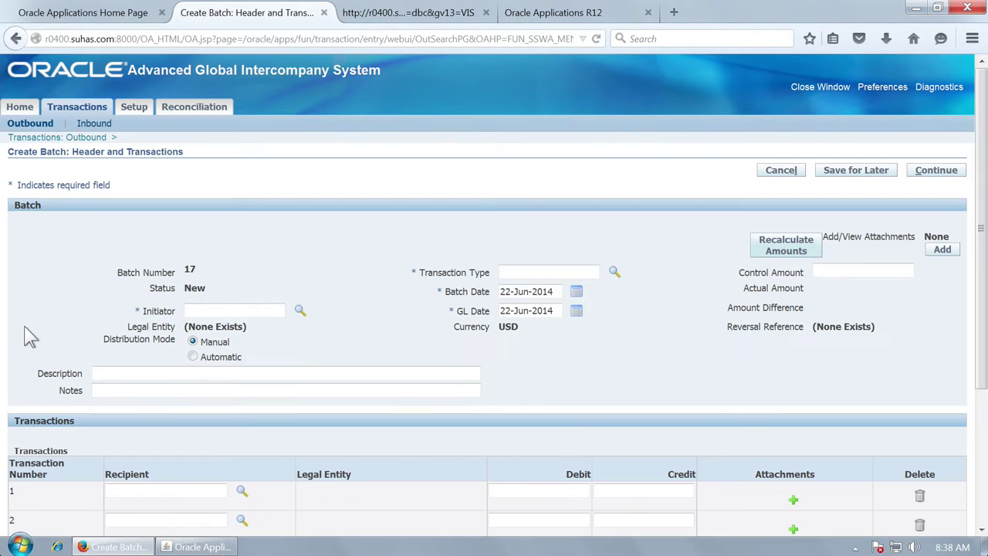
# Step: Set the batch's initiator to Vision Operations, description and notes to Test 17, first recipient to Vision Services and transaction type to Default
pyautogui.click(205, 310)
pyautogui.write('Vis')
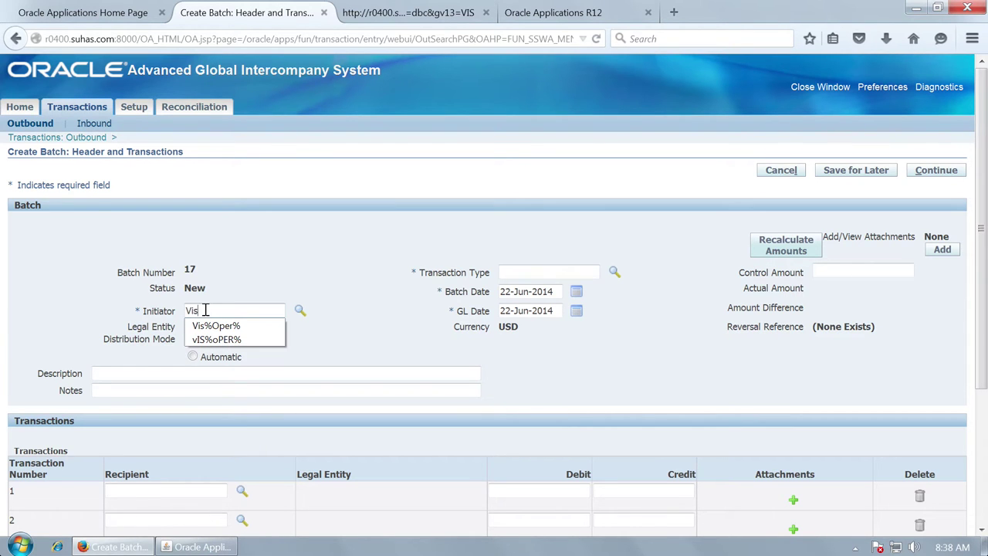
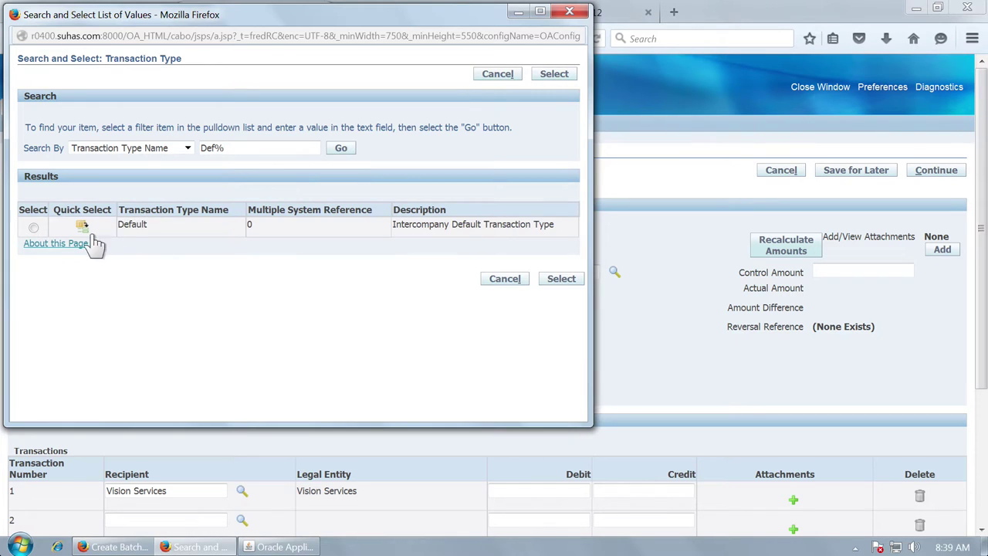
pyautogui.click(82, 224)
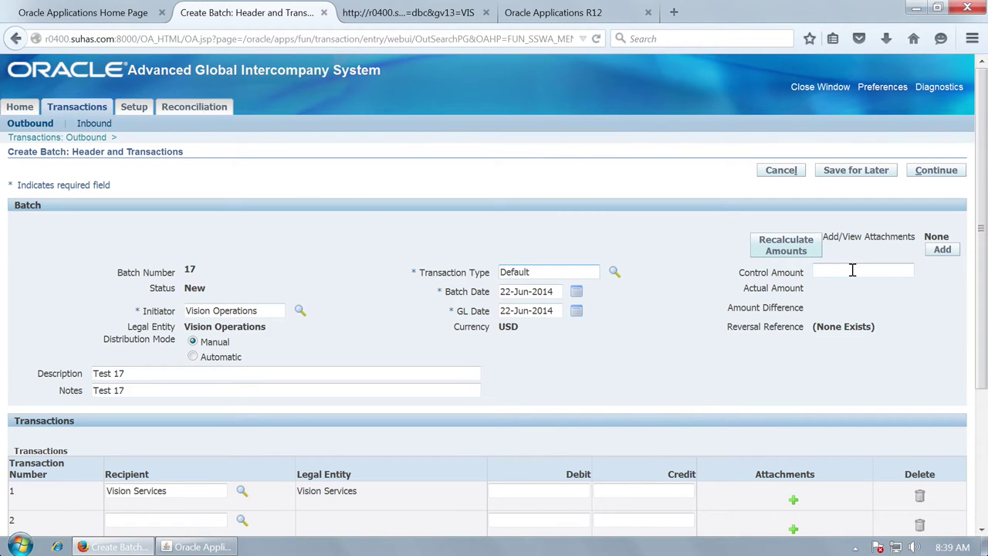
# Step: Set the batch's control amount to 1000 and enter a debit of 1000 for transaction 1 to Vision Services
pyautogui.write('1000')
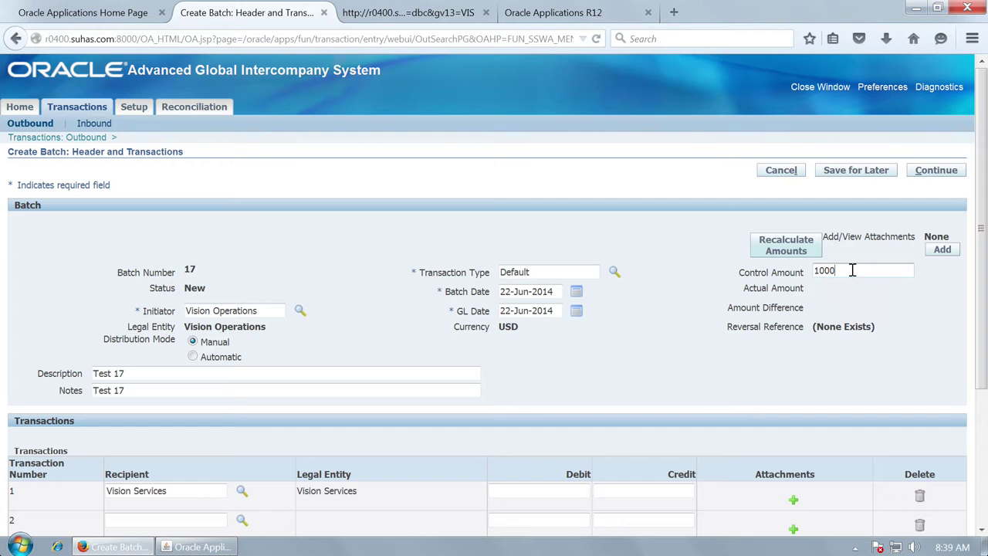
pyautogui.press('Tab')
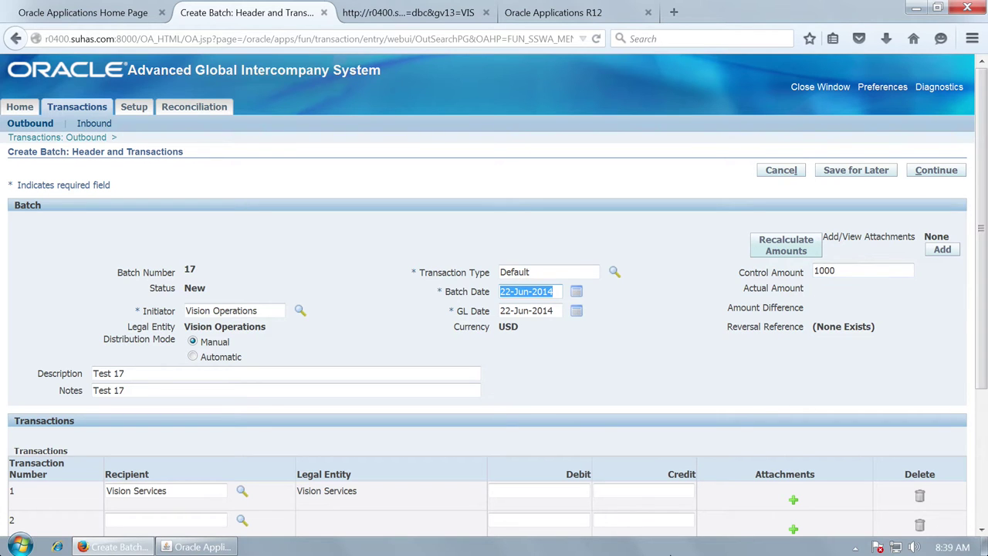
pyautogui.click(578, 489)
pyautogui.write('1000')
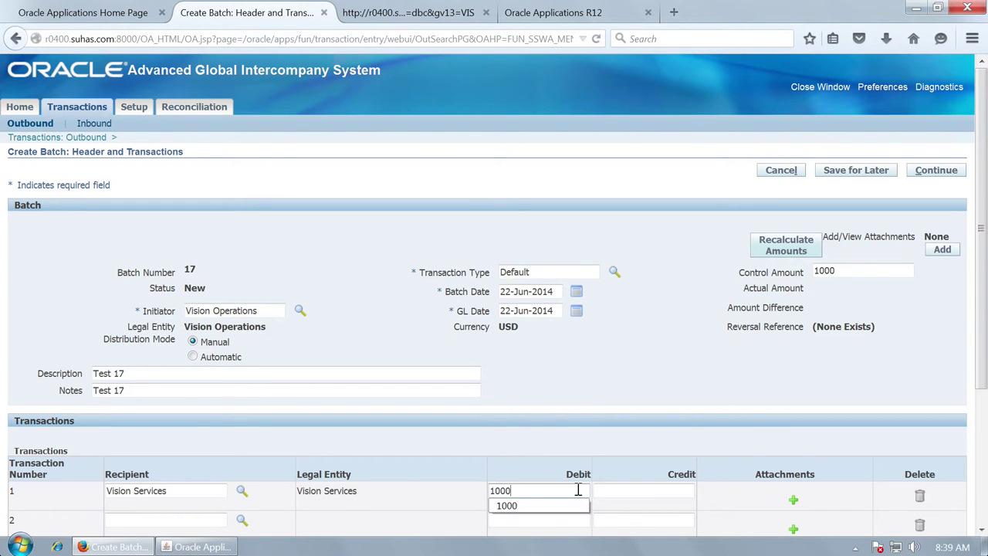
pyautogui.press('Tab')
pyautogui.scroll(-5, 577, 492)
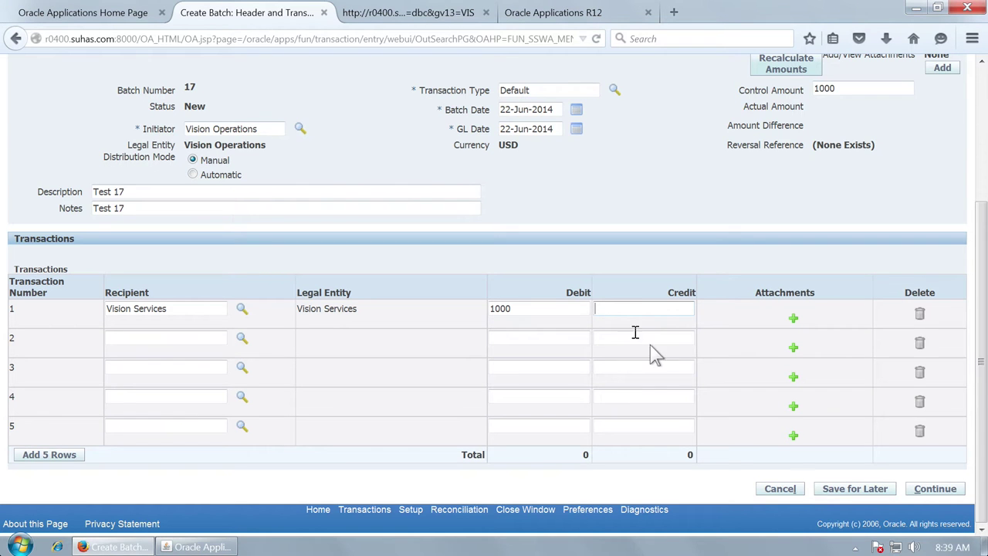
pyautogui.click(922, 491)
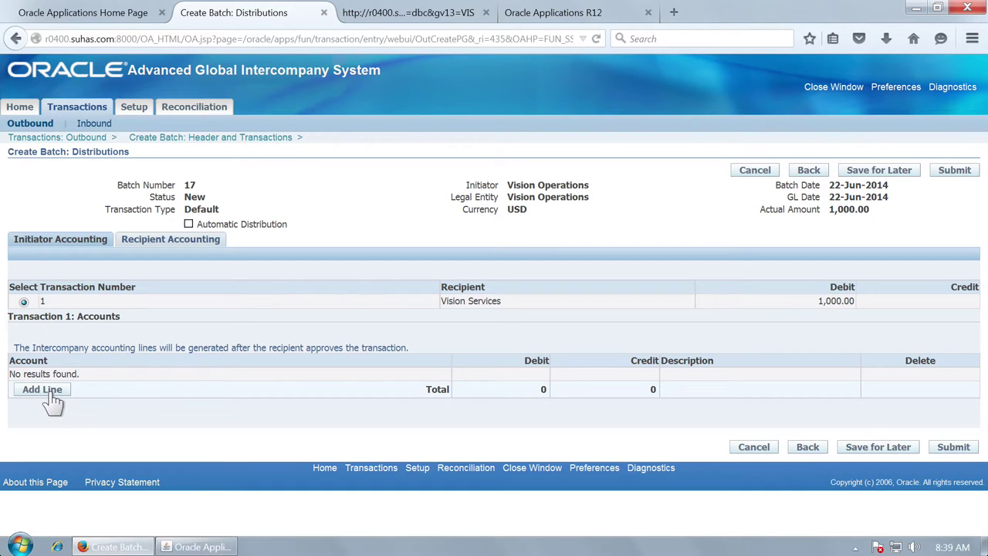
pyautogui.click(49, 392)
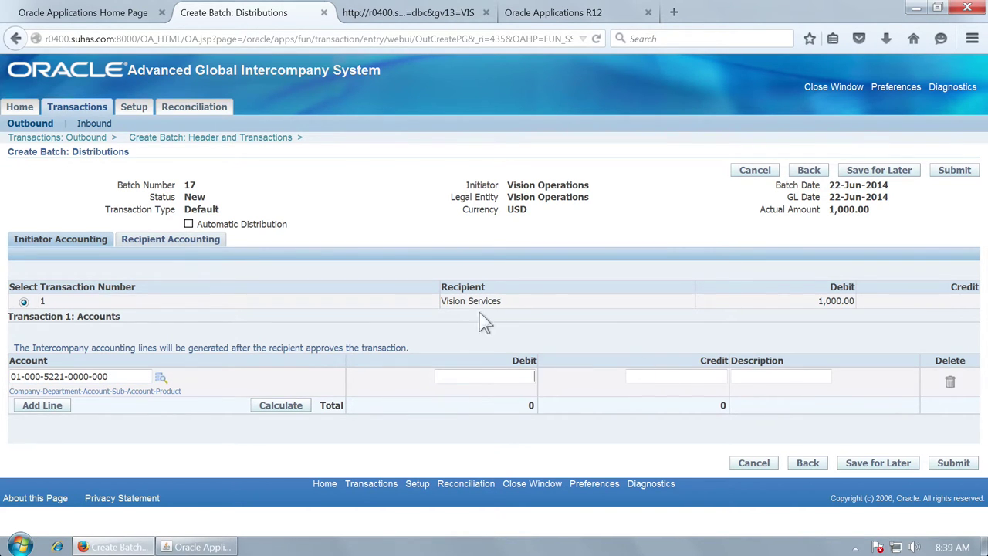
pyautogui.click(697, 376)
pyautogui.write('1000')
pyautogui.press('Tab')
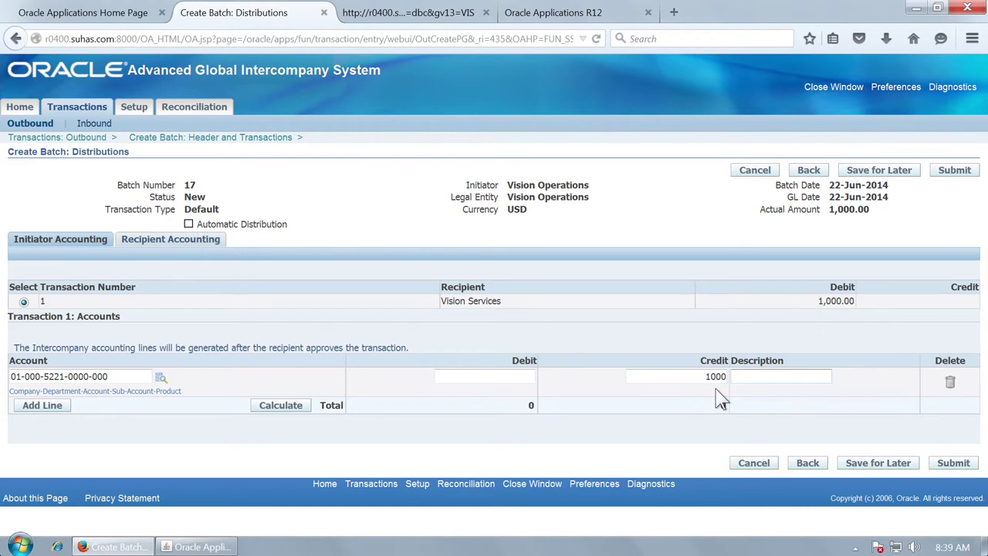
pyautogui.click(184, 245)
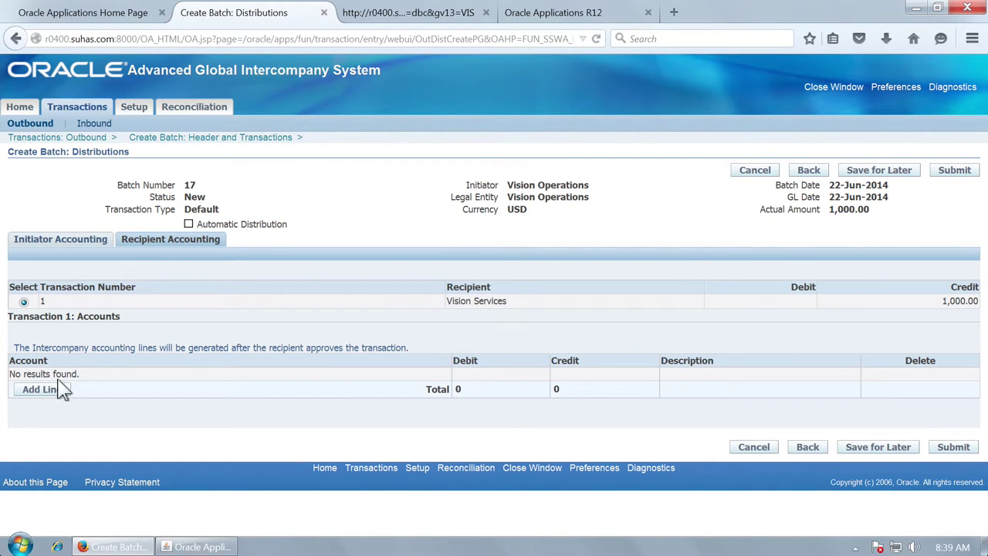
pyautogui.click(48, 392)
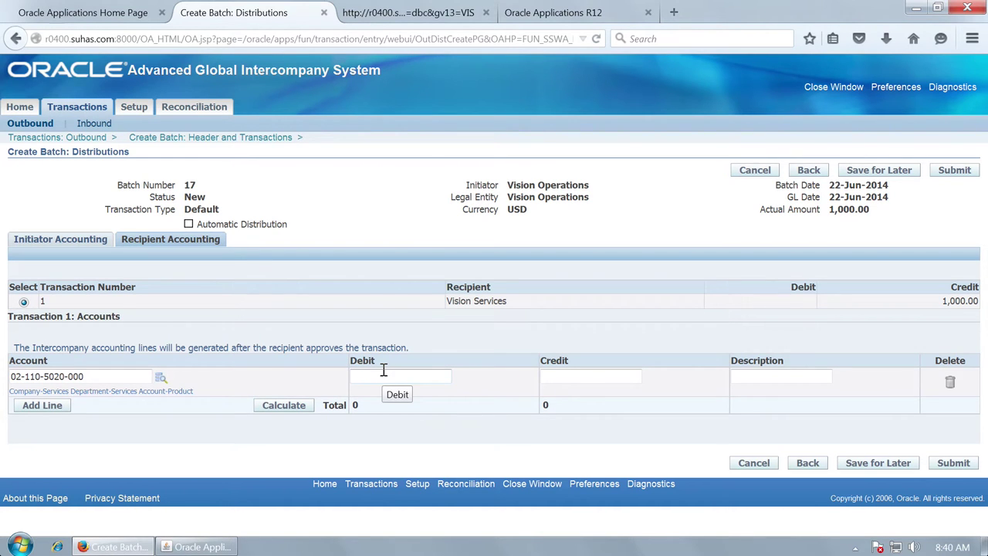
pyautogui.write('1000')
pyautogui.press('Tab')
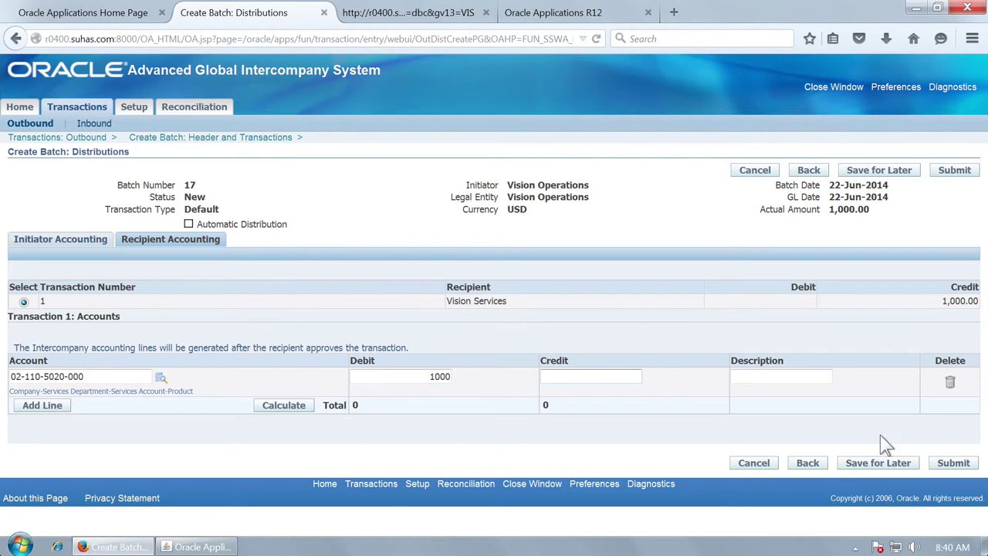
pyautogui.click(952, 463)
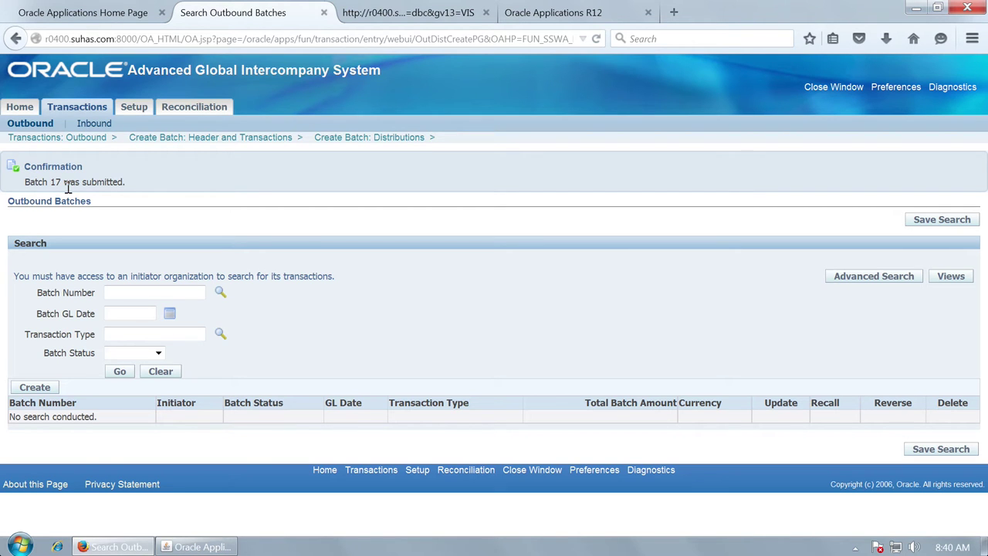
# Step: Search the inbound transactions for batch number 17
pyautogui.click(96, 125)
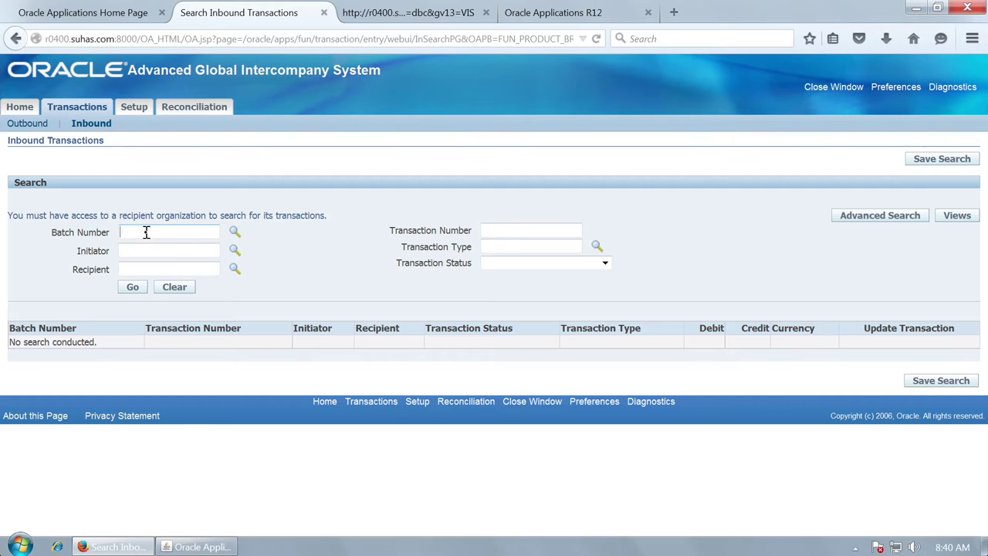
pyautogui.click(146, 231)
pyautogui.write('17')
pyautogui.press('Tab')
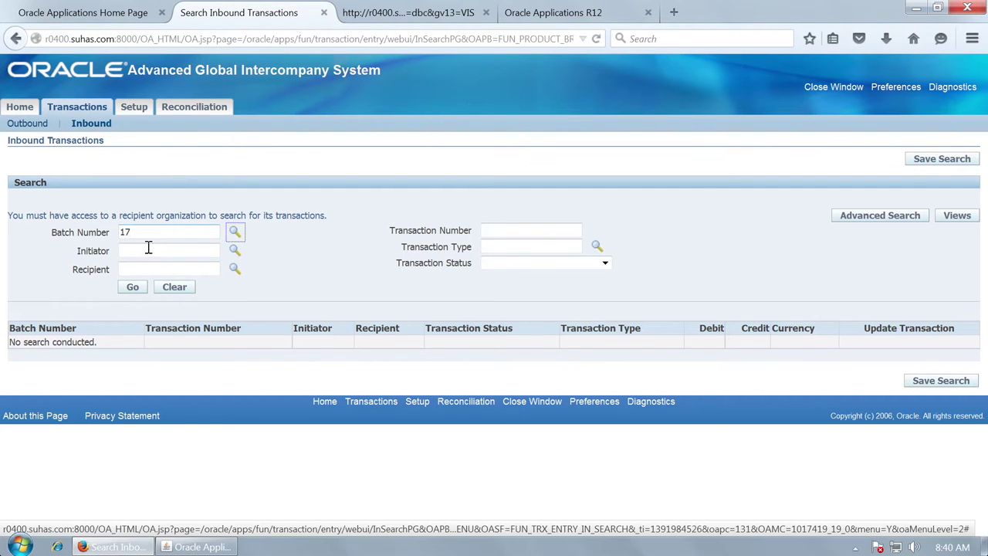
pyautogui.click(131, 294)
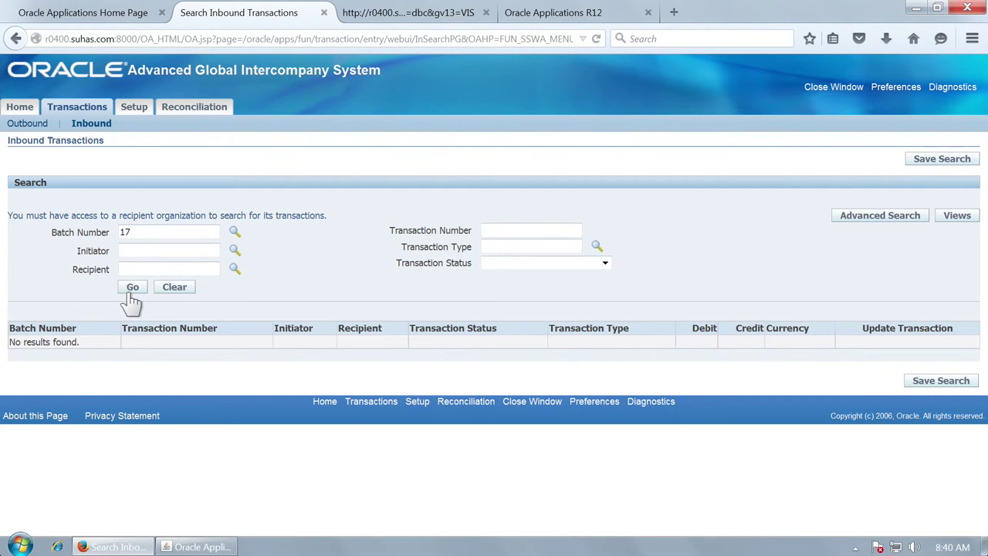
# Step: Search the outbound batches for batch number 17 and rerun the search to refresh its status
pyautogui.click(19, 125)
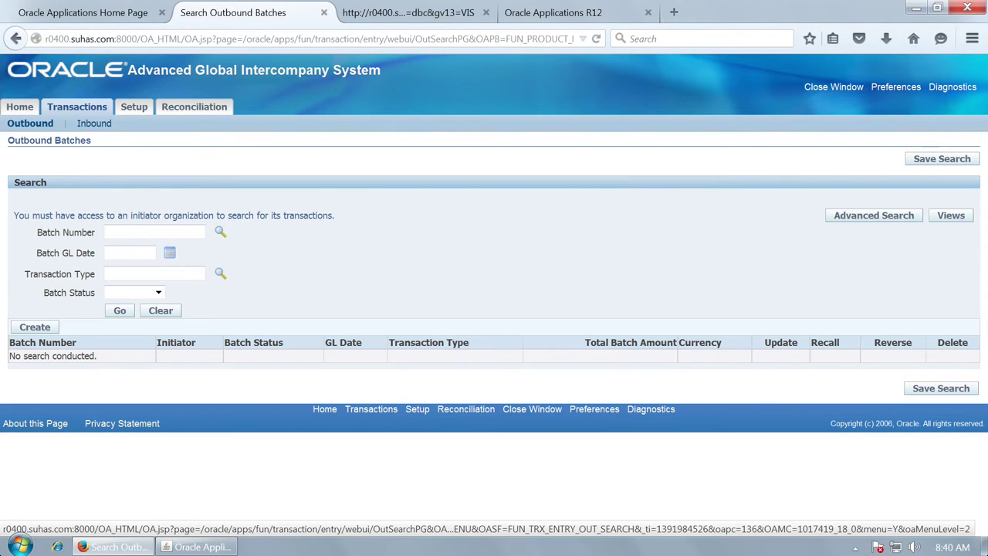
pyautogui.click(131, 236)
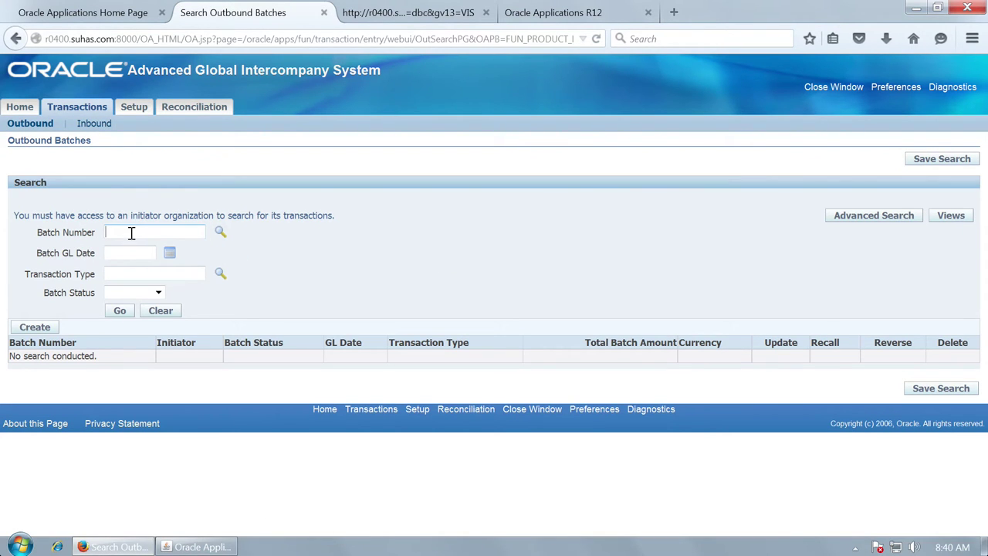
pyautogui.write('17')
pyautogui.click(120, 311)
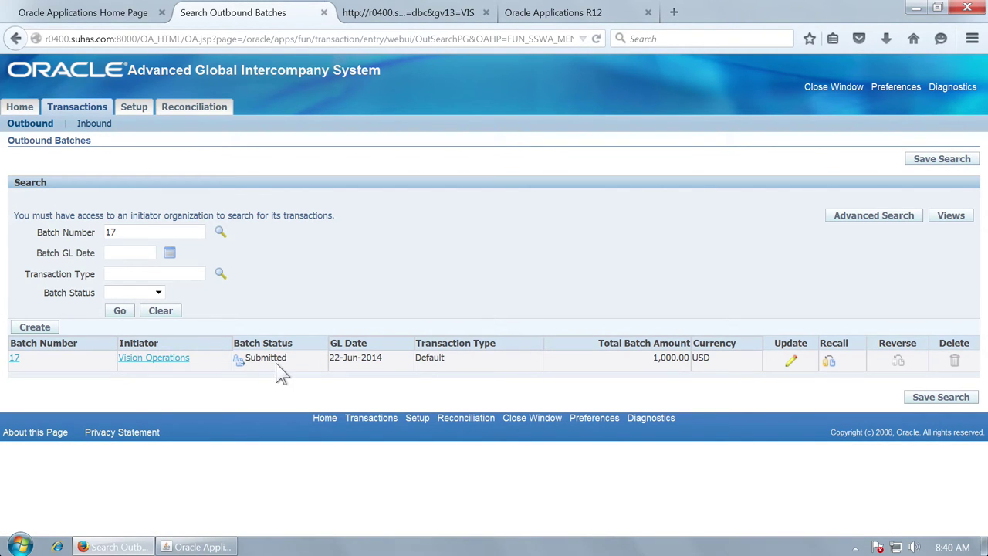
pyautogui.click(121, 315)
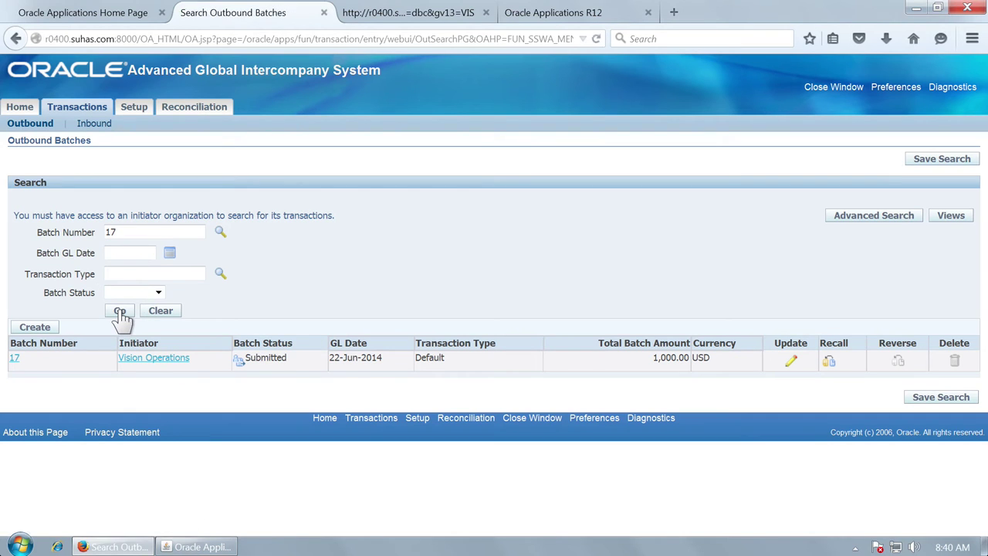
pyautogui.click(121, 315)
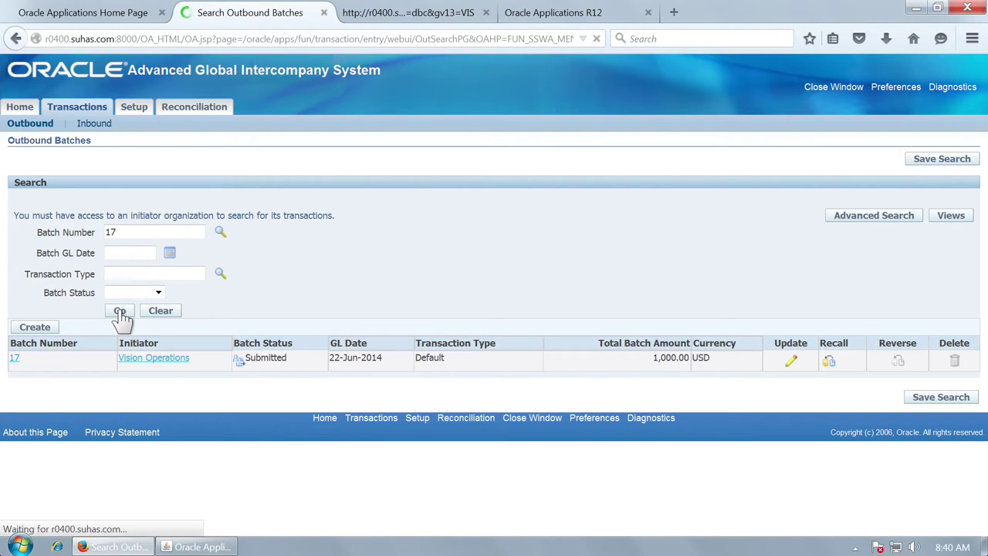
# Step: Return to the inbound transactions and repeat the search for batch 17 to check its transaction status
pyautogui.click(98, 127)
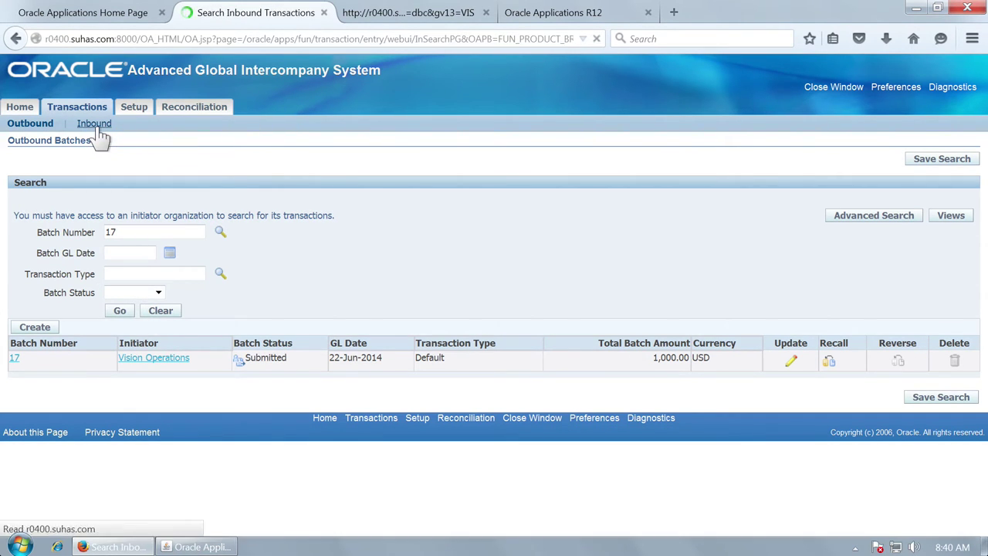
pyautogui.click(129, 288)
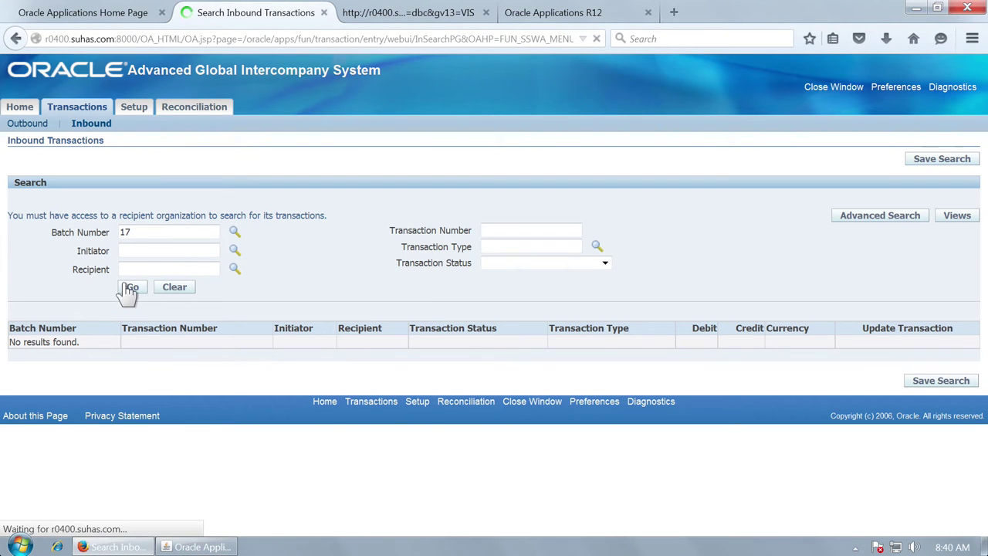
pyautogui.click(130, 289)
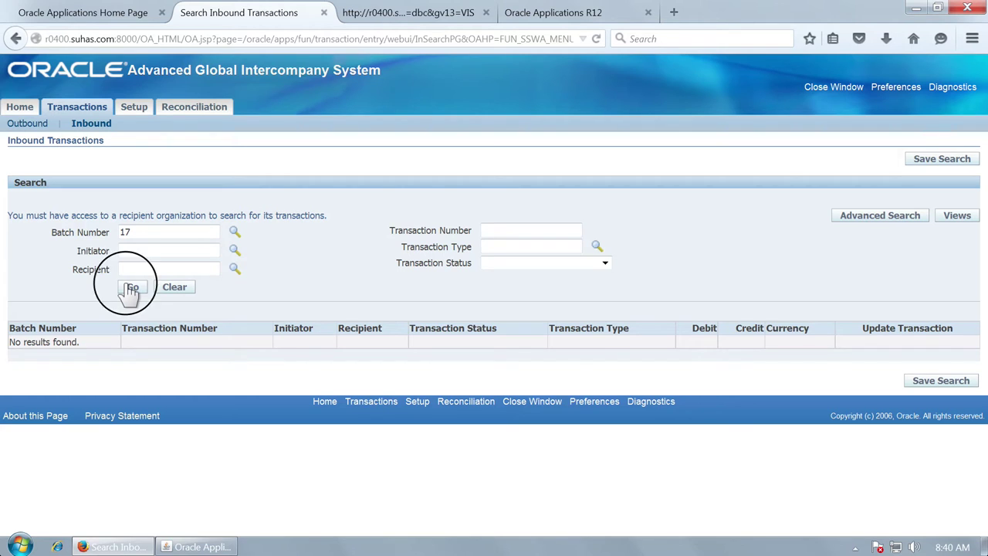
pyautogui.click(129, 289)
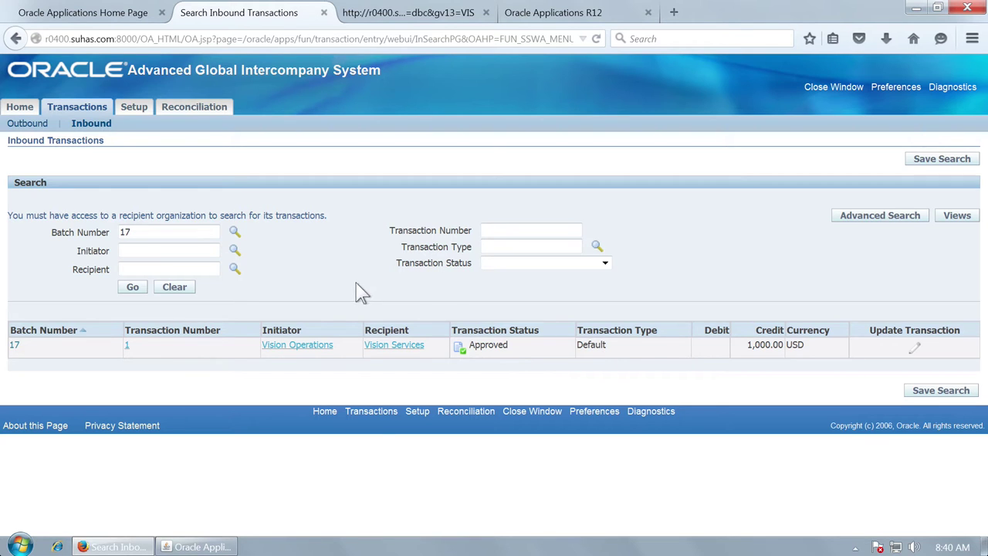
# Step: Switch to Oracle Applications and open the request scheduling page for the Intercompany User responsibility
pyautogui.click(189, 546)
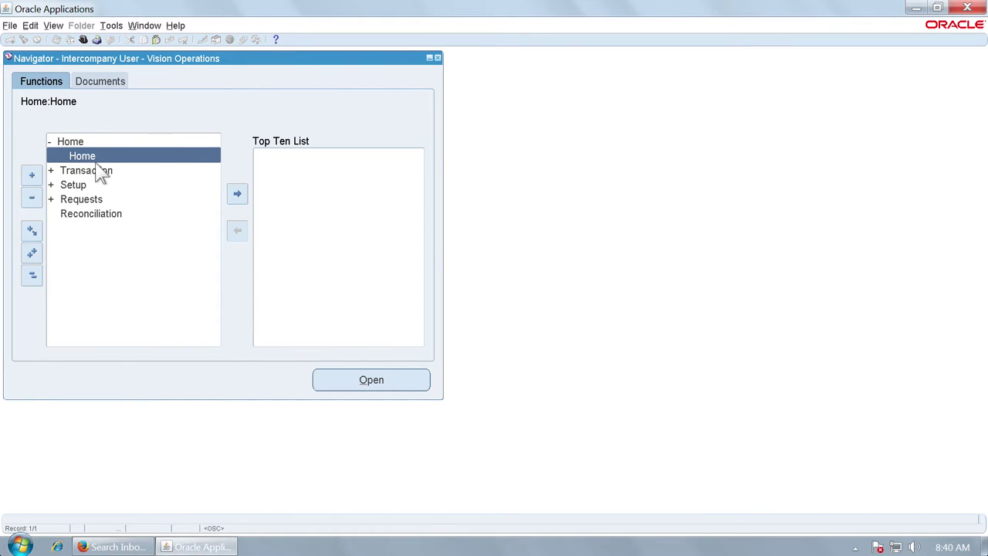
pyautogui.doubleClick(96, 200)
pyautogui.click(111, 212)
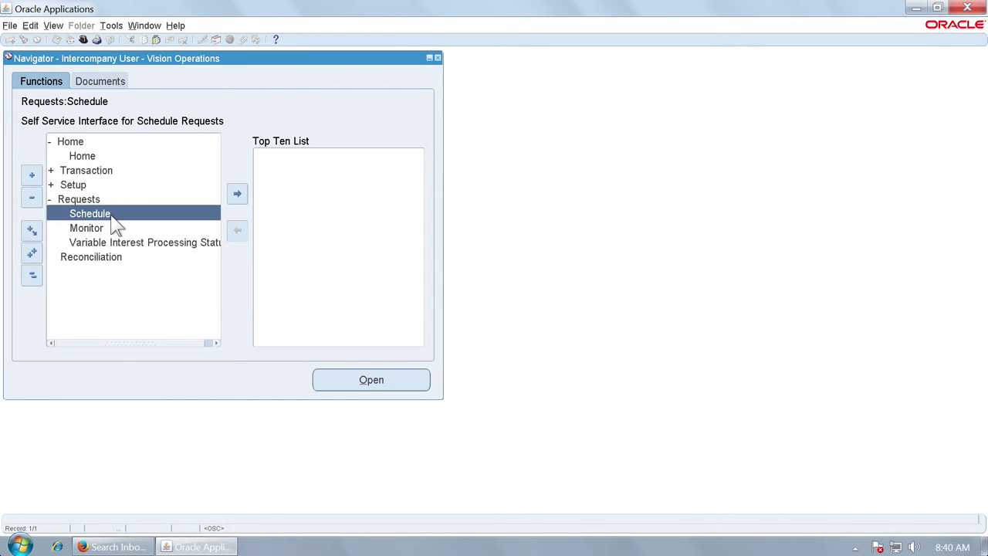
pyautogui.doubleClick(111, 216)
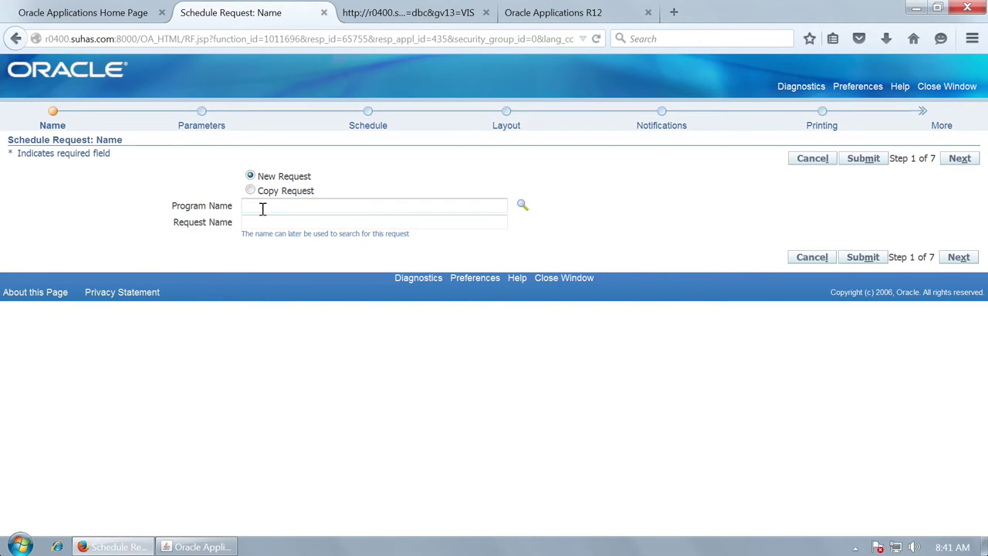
# Step: Choose Transfer Intercompany Transactions To General Ledger as the request's program and continue to its parameters
pyautogui.click(523, 206)
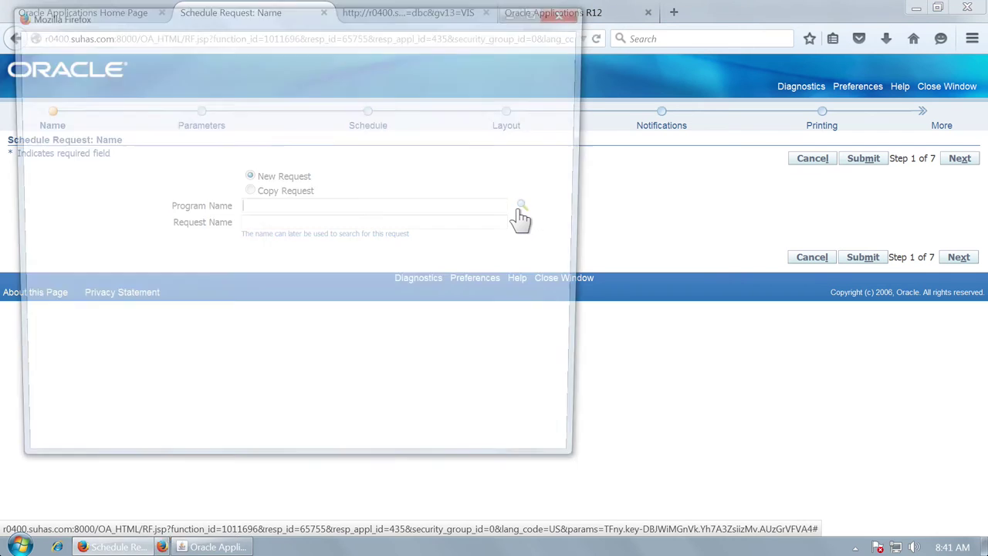
pyautogui.click(297, 149)
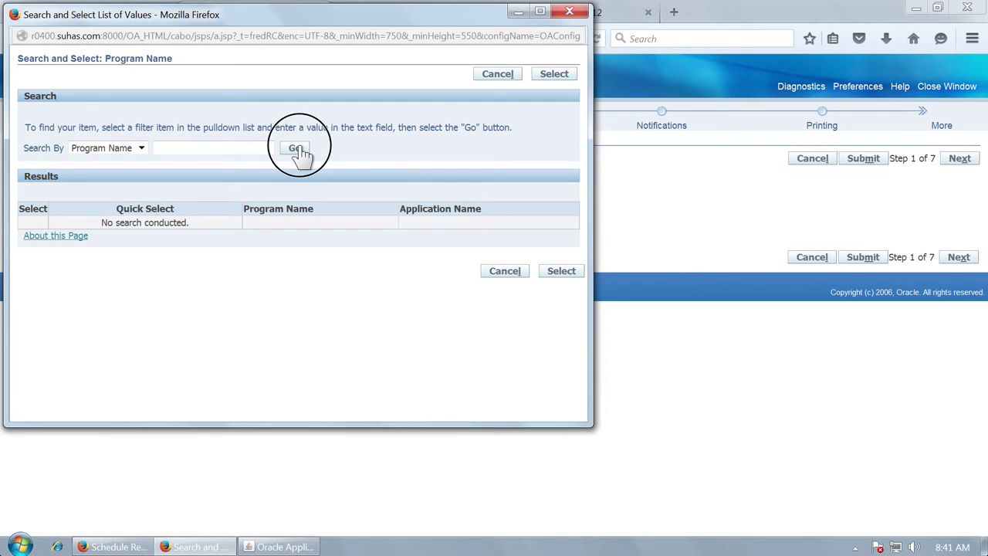
pyautogui.click(88, 265)
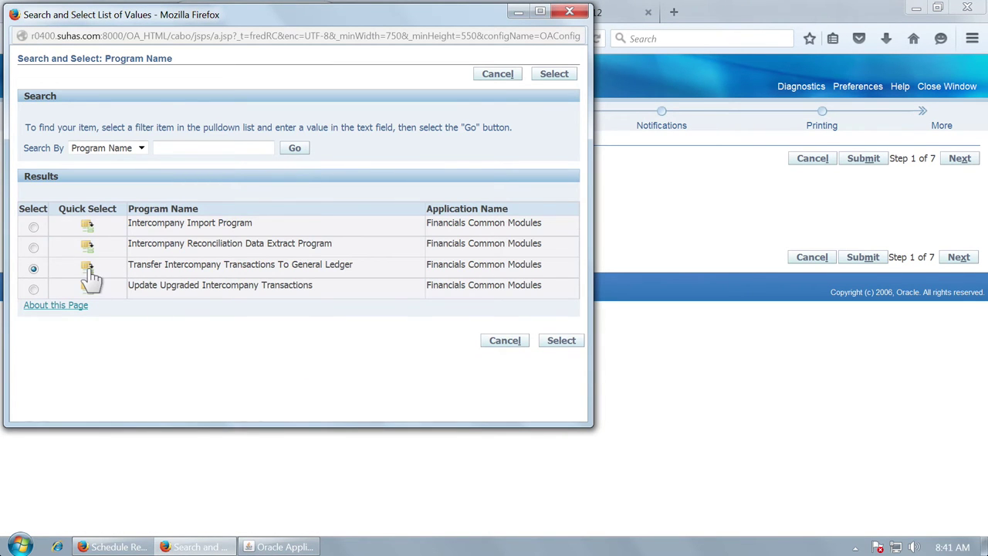
pyautogui.click(960, 160)
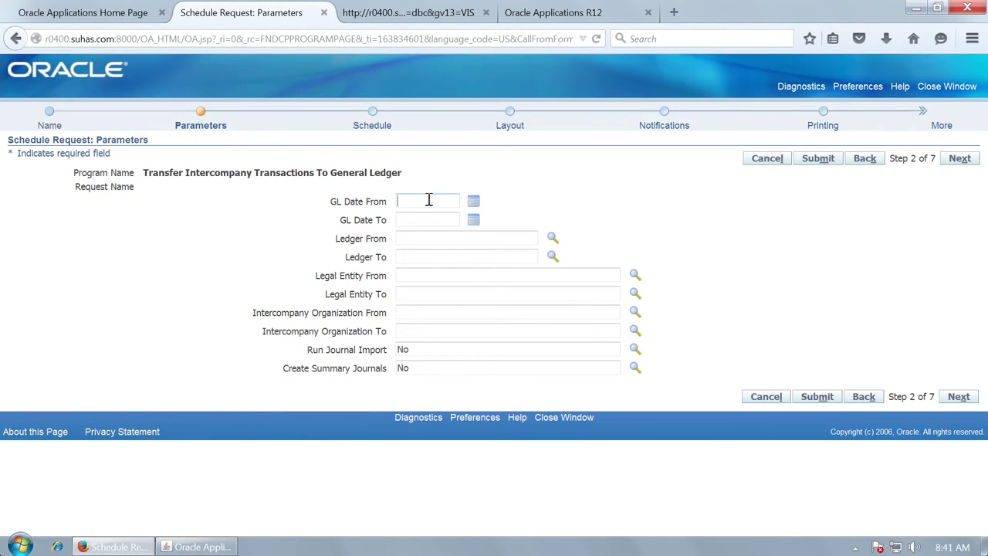
# Step: Set both GL Date From and GL Date To of the transfer request to 22-Jun-2014
pyautogui.write('2')
pyautogui.click(420, 216)
pyautogui.click(410, 220)
pyautogui.write('2')
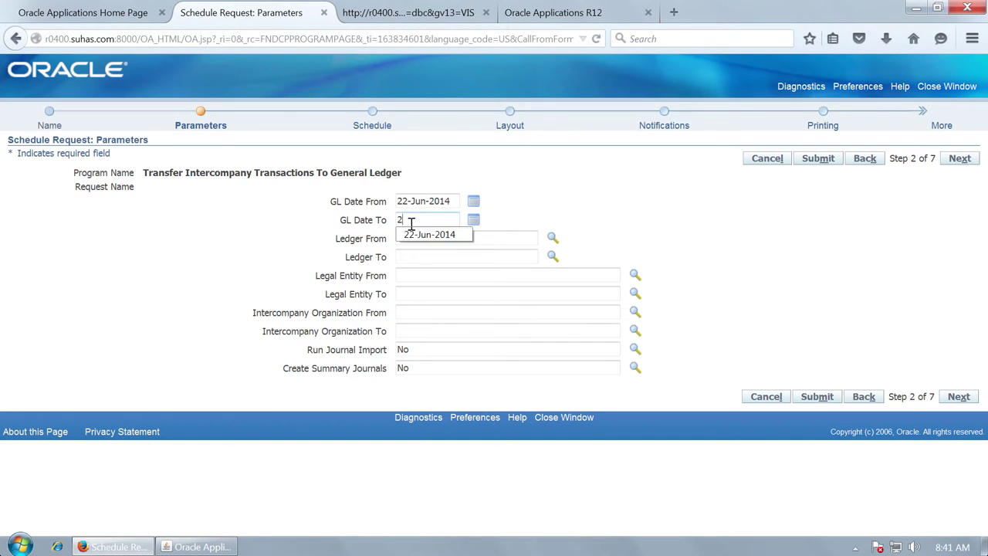
pyautogui.click(409, 234)
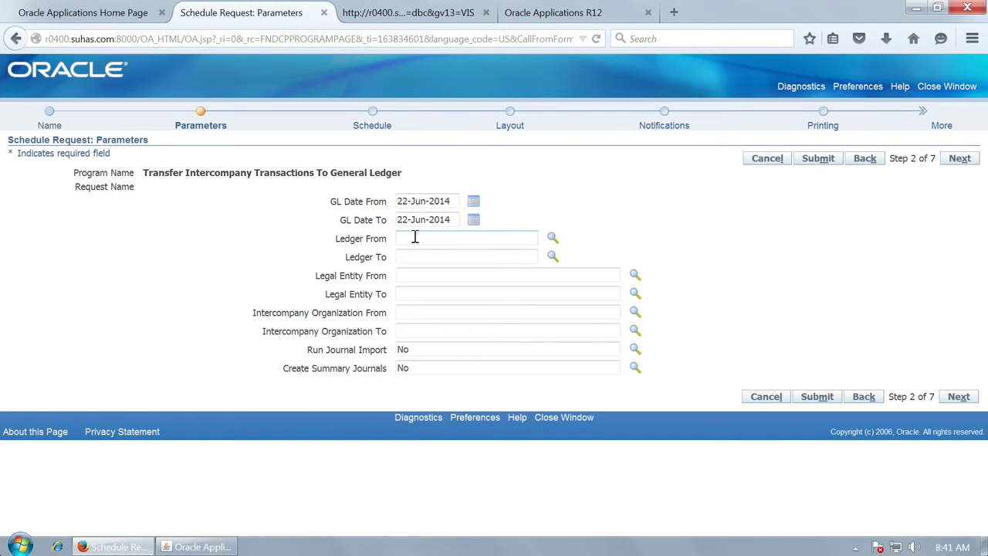
# Step: Set Ledger From and Ledger To to Vision Operations (USA), and set Run Journal Import to Yes
pyautogui.write('Vi')
pyautogui.click(422, 254)
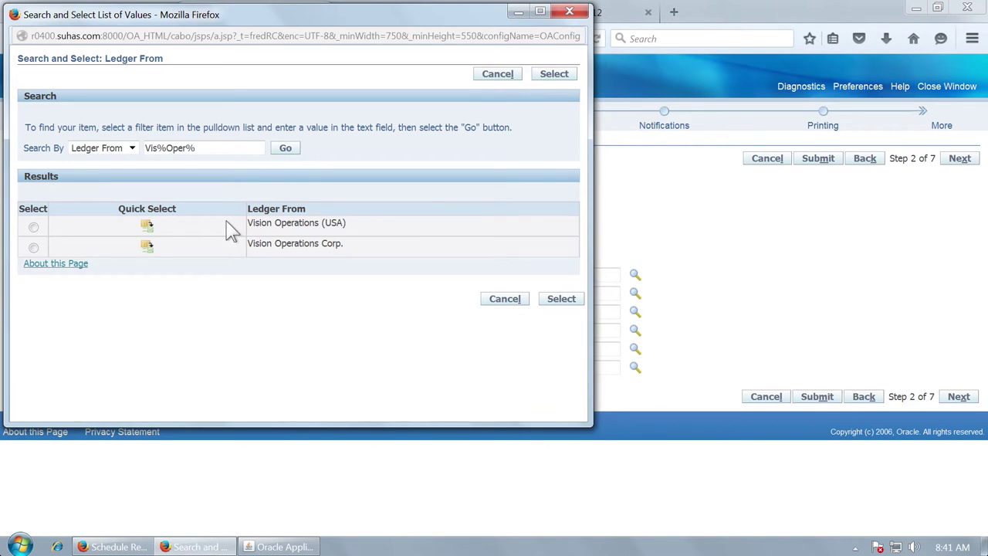
pyautogui.click(147, 225)
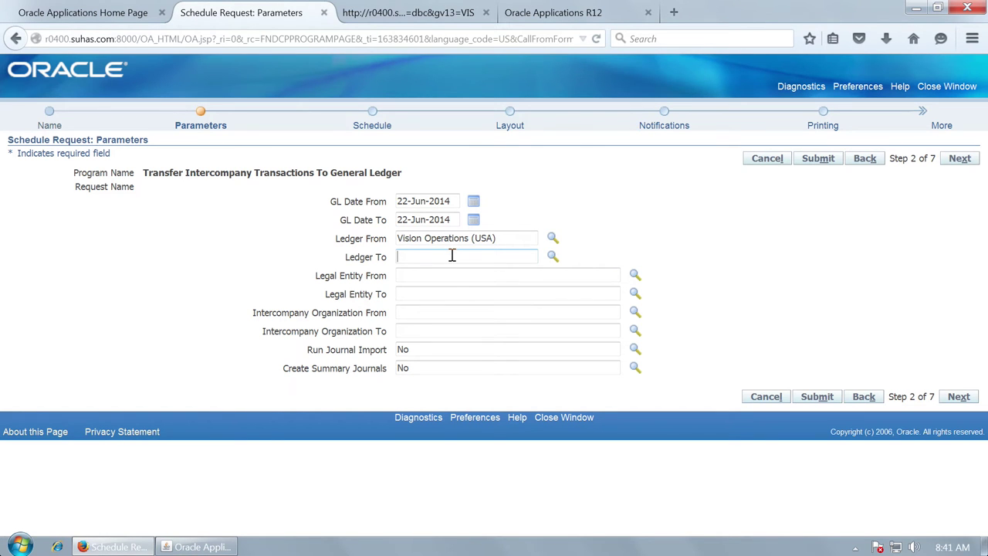
pyautogui.click(452, 256)
pyautogui.write('V')
pyautogui.click(440, 271)
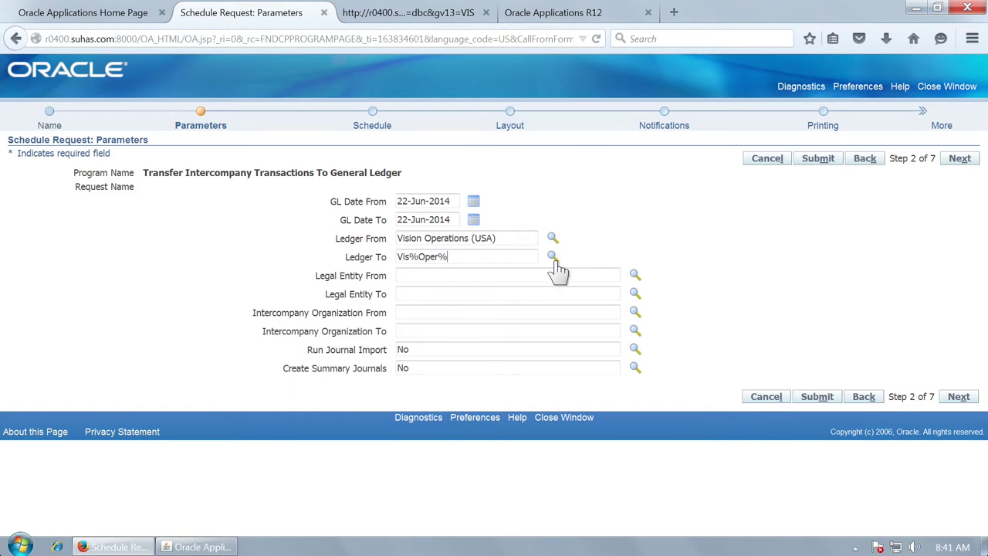
pyautogui.click(552, 257)
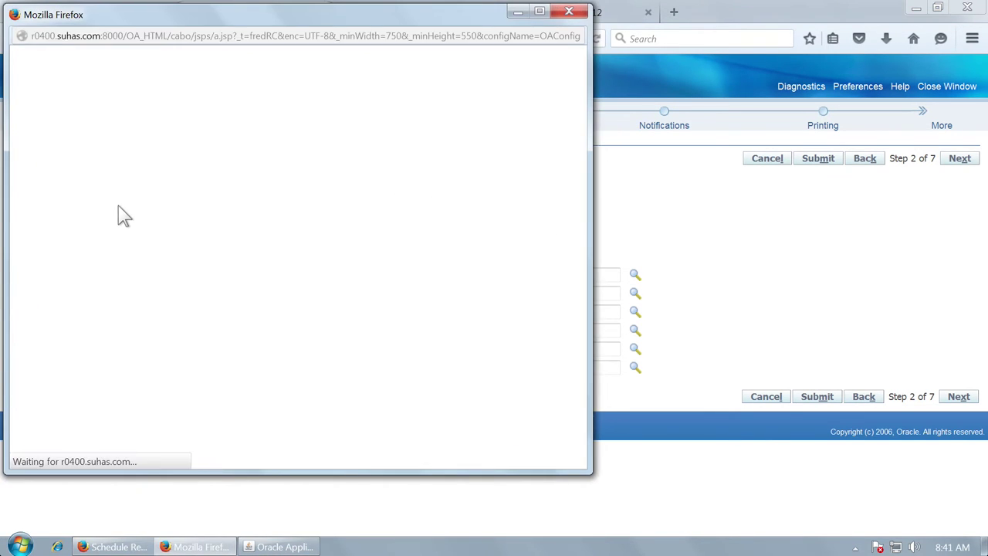
pyautogui.click(147, 225)
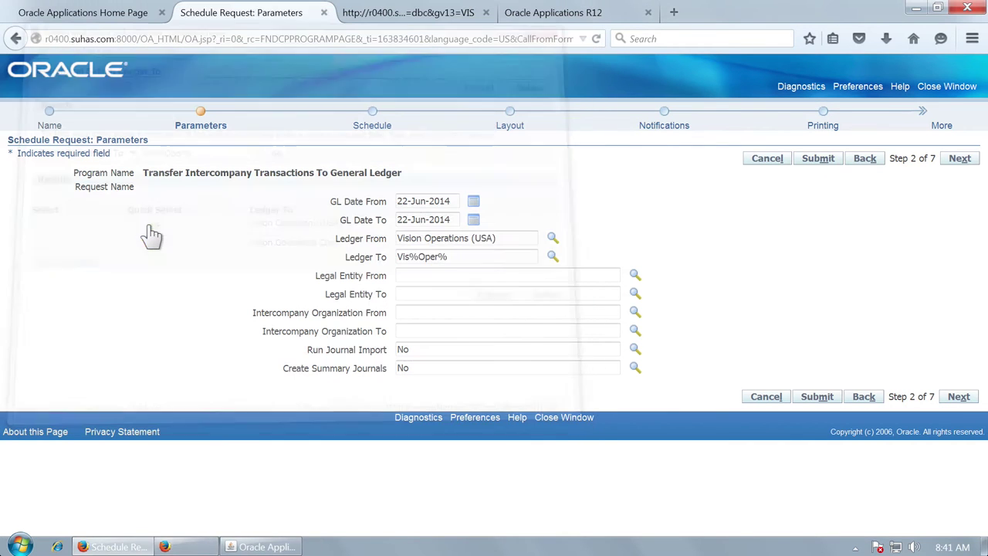
pyautogui.click(371, 350)
pyautogui.write('Yes')
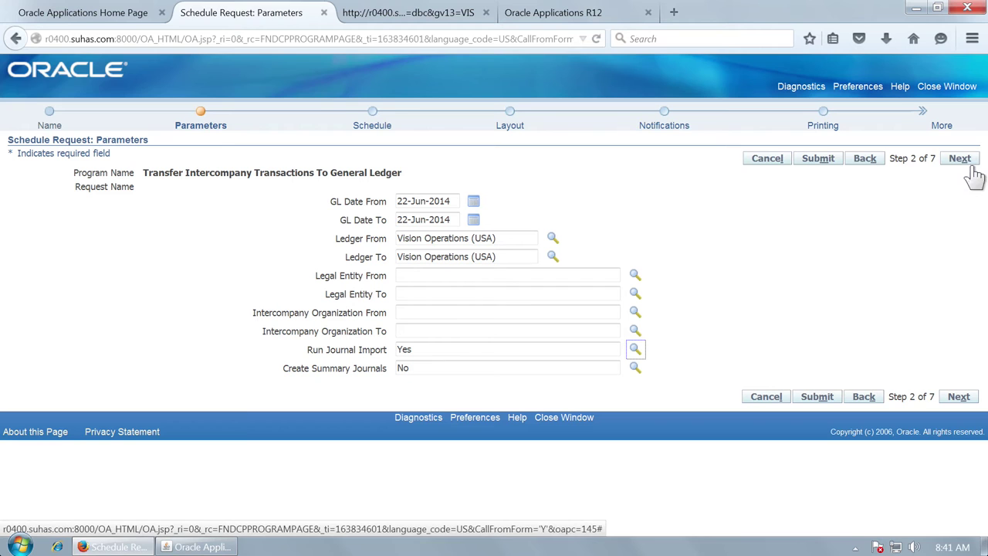
# Step: Submit the transfer request with the default schedule, layout, notification and printing settings, and acknowledge its confirmation
pyautogui.click(971, 160)
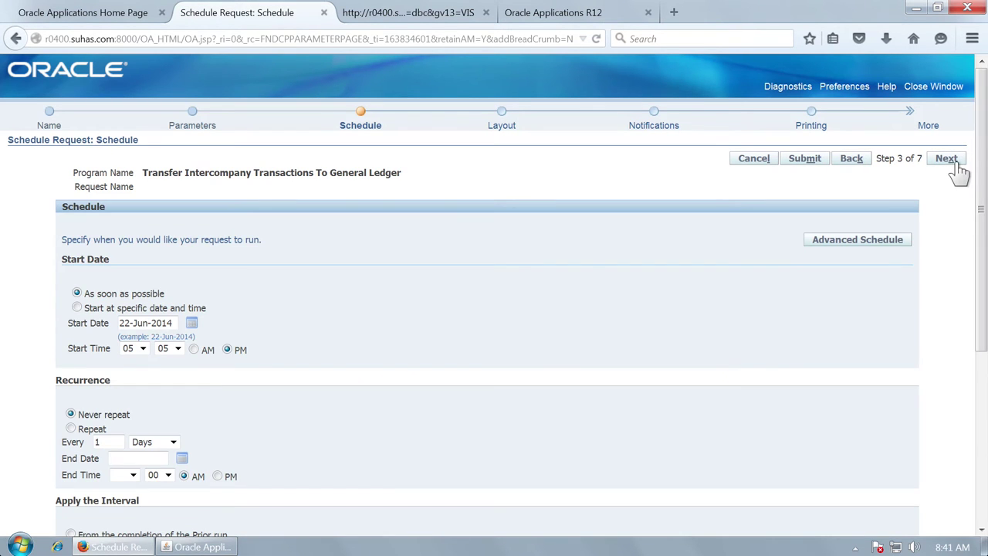
pyautogui.click(955, 162)
pyautogui.click(959, 160)
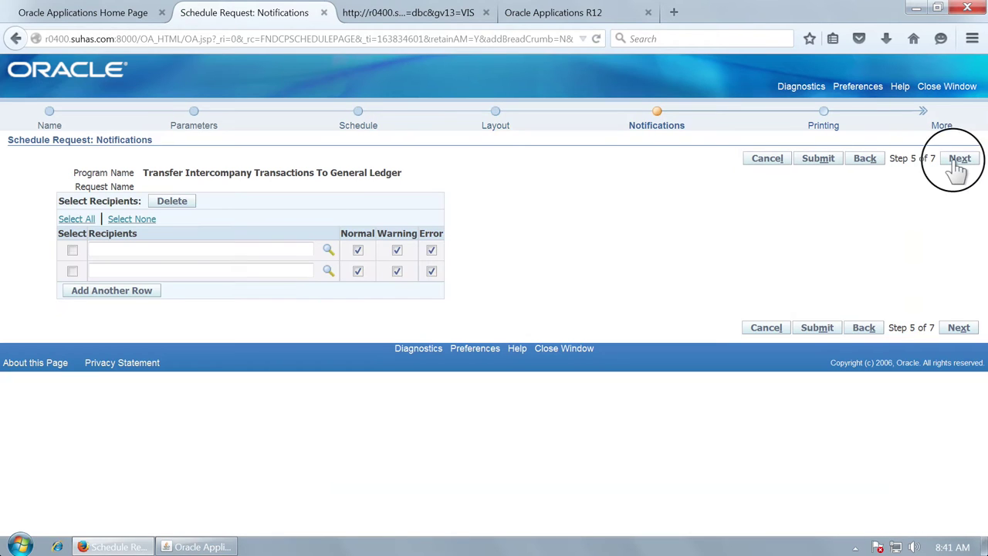
pyautogui.click(959, 160)
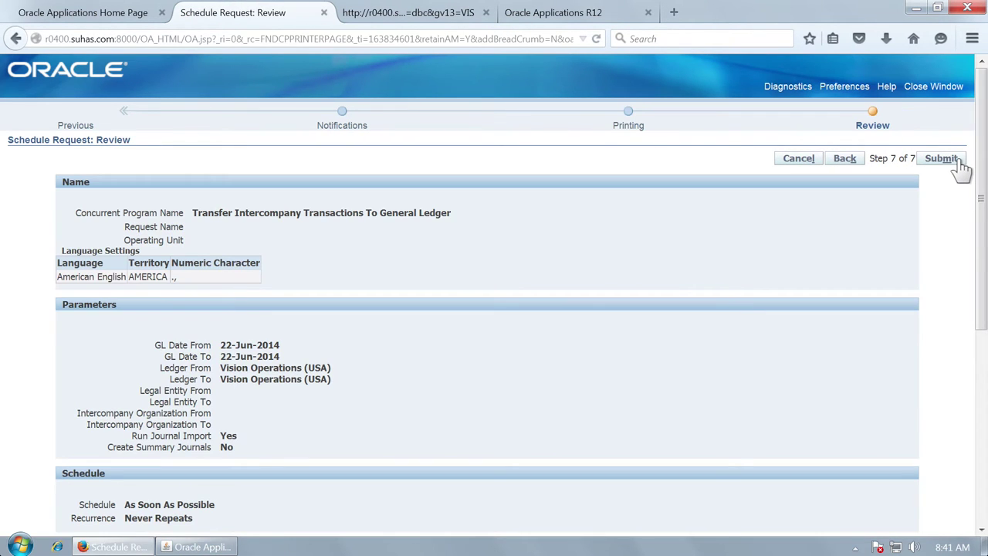
pyautogui.click(956, 160)
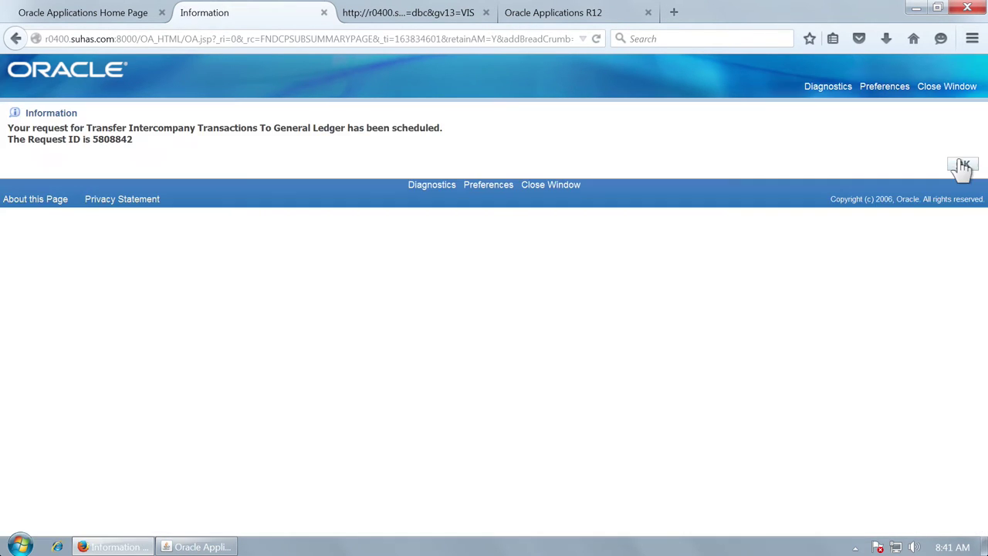
pyautogui.click(963, 166)
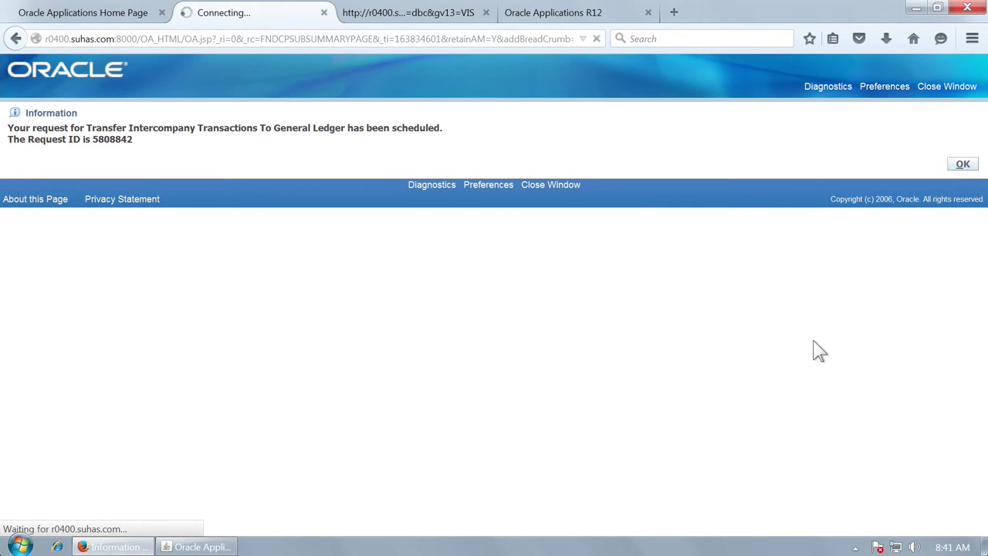
pyautogui.click(959, 168)
# Step: Switch to Oracle Applications, list all my requests to check the submitted transfer, and close the list
pyautogui.click(177, 546)
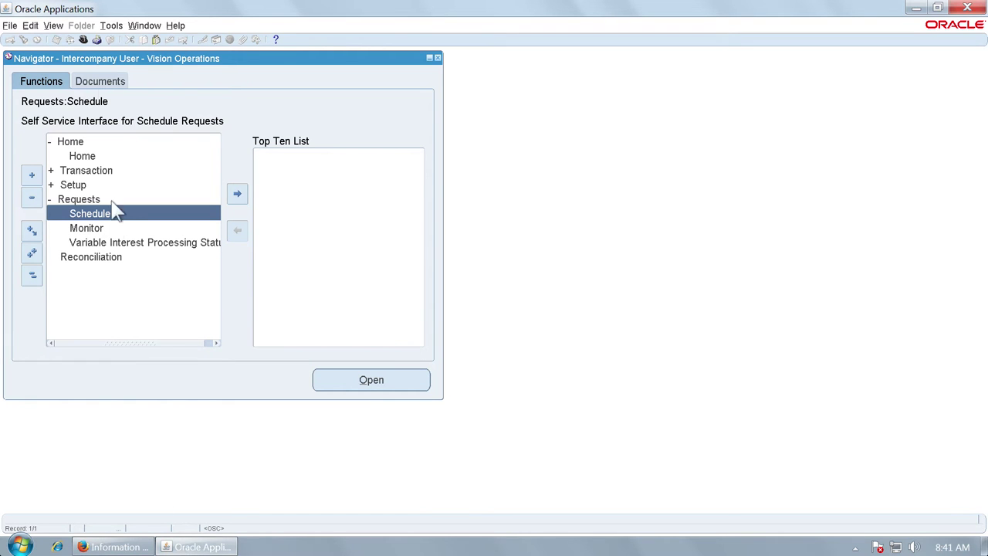
pyautogui.click(58, 27)
pyautogui.click(77, 191)
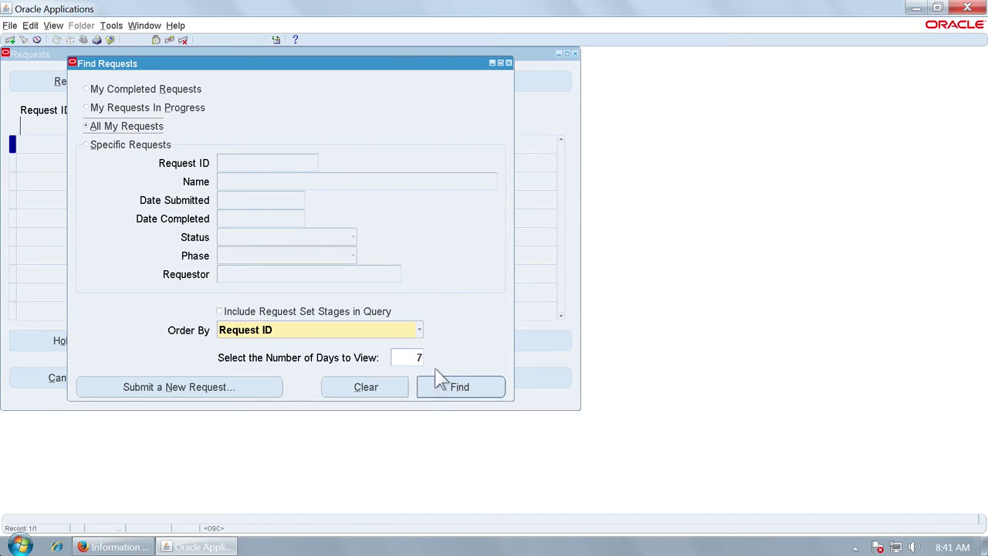
pyautogui.click(436, 386)
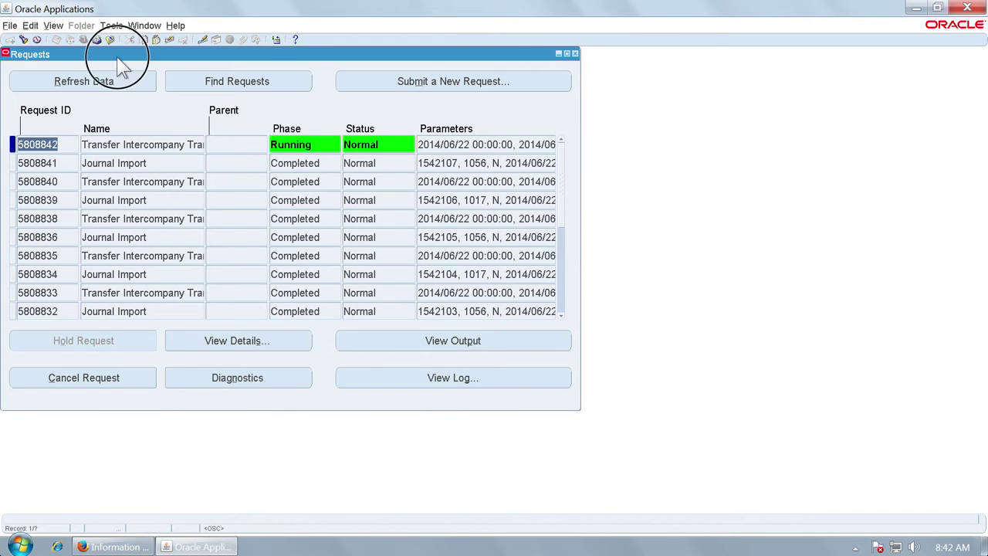
pyautogui.moveTo(116, 56); pyautogui.dragTo(297, 104)
pyautogui.click(753, 100)
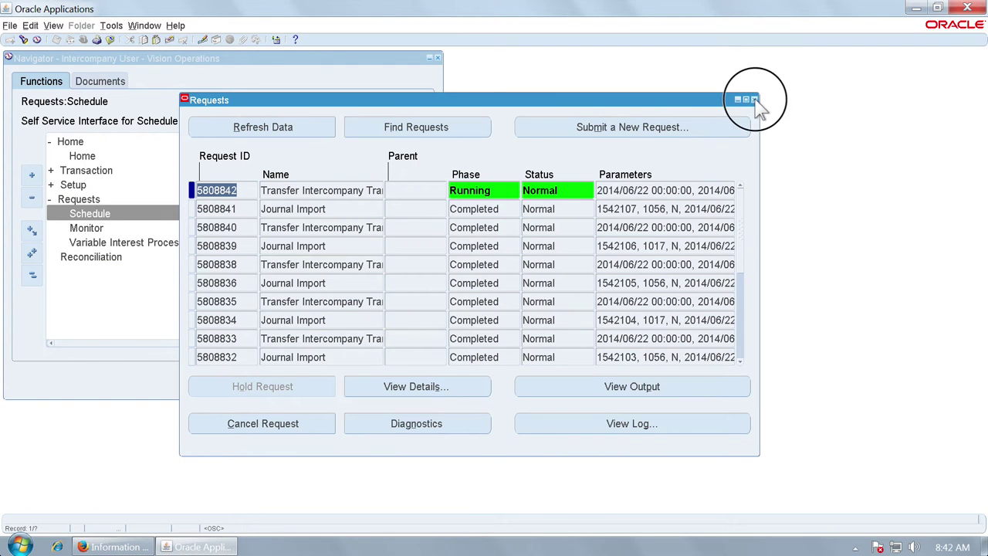
# Step: Switch the responsibility to General Ledger, Vision Operations (USA)
pyautogui.click(83, 40)
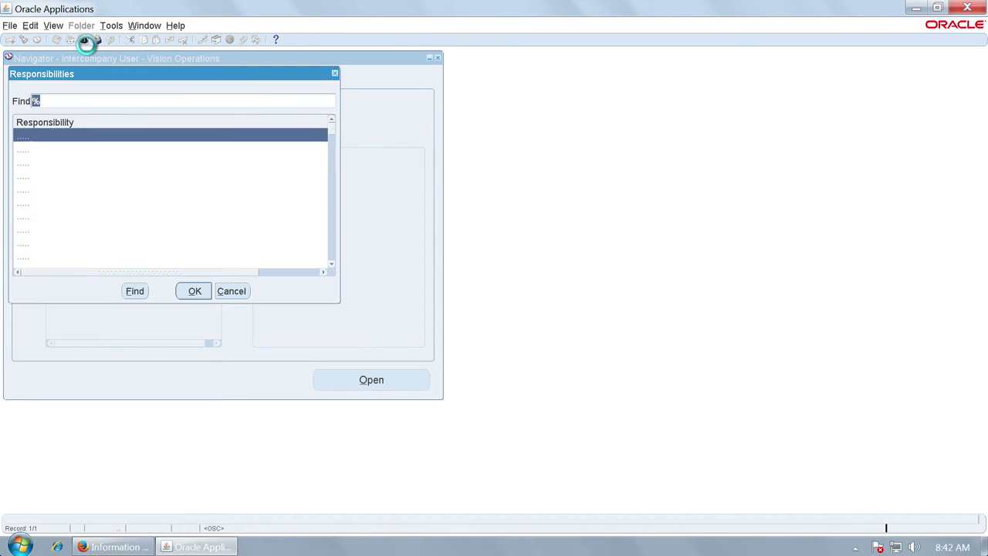
pyautogui.write('general Ledger, %')
pyautogui.doubleClick(108, 149)
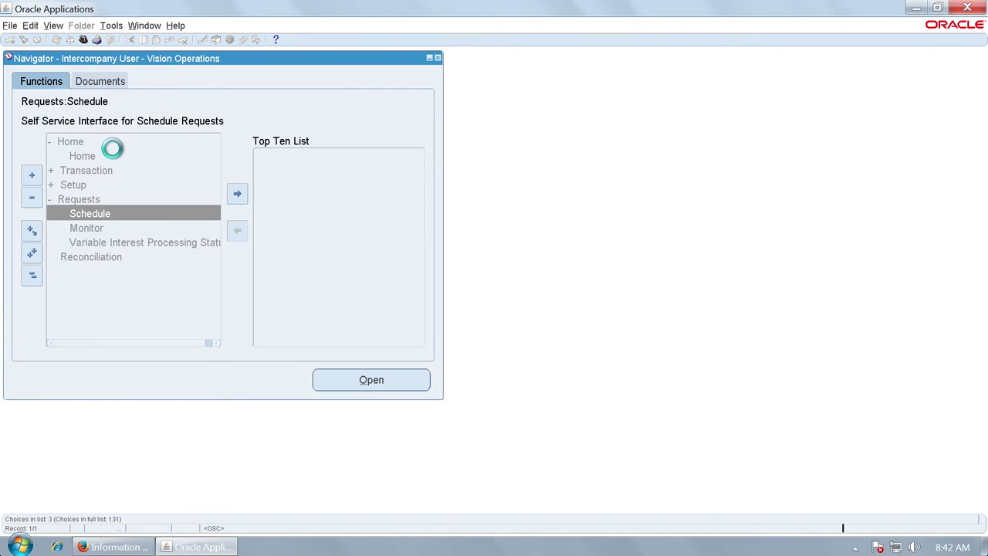
# Step: List all my requests from the General Ledger responsibility and refresh the transfer request's status
pyautogui.click(53, 26)
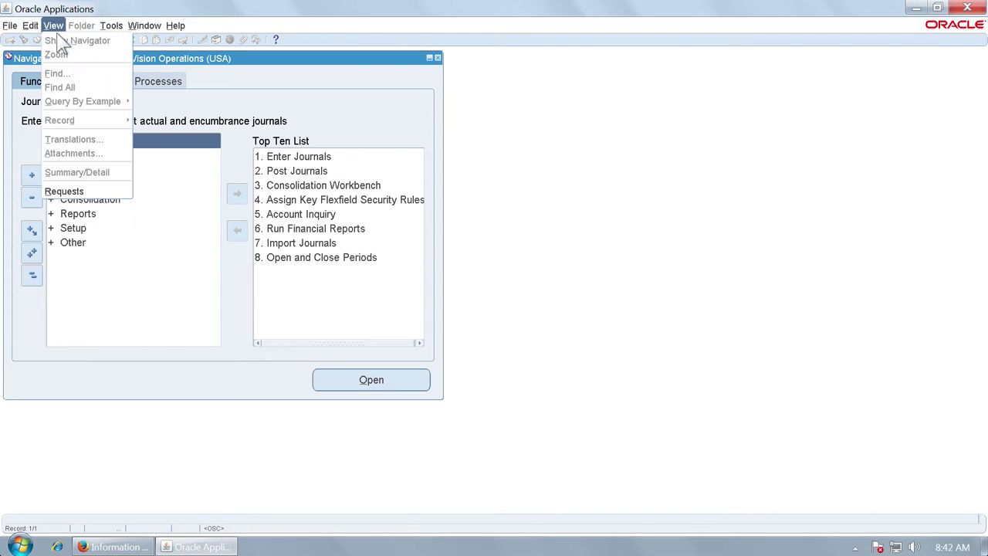
pyautogui.click(89, 189)
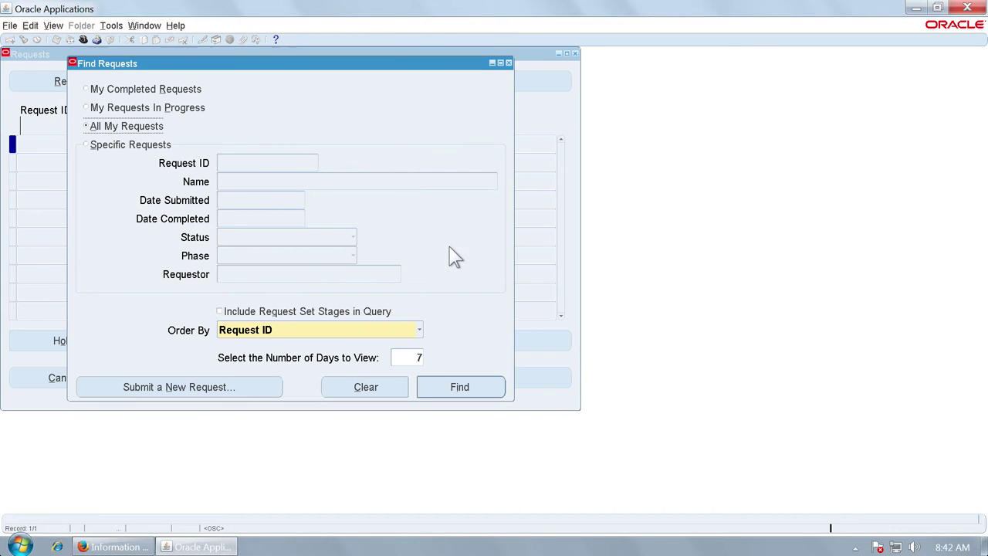
pyautogui.click(449, 384)
pyautogui.moveTo(274, 58); pyautogui.dragTo(503, 128)
pyautogui.click(298, 152)
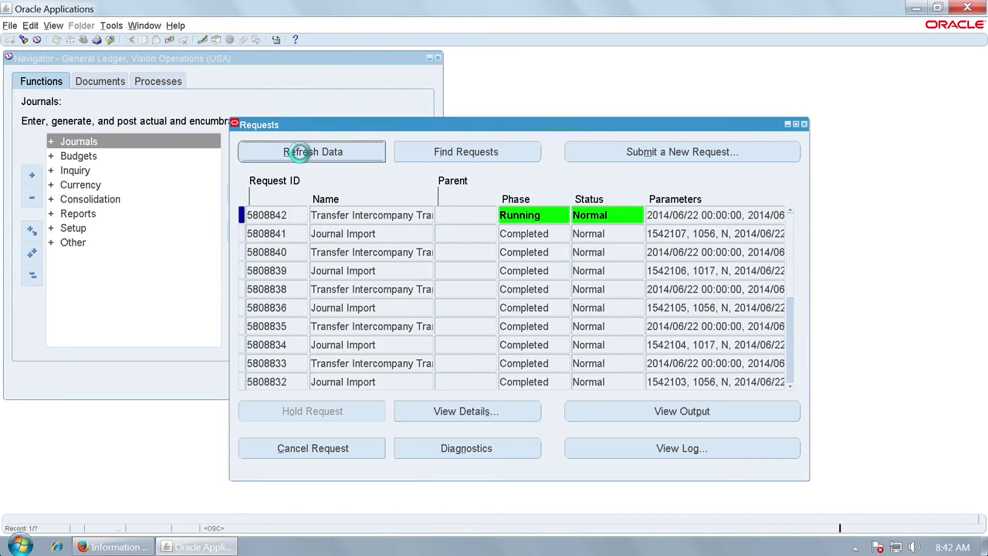
pyautogui.click(299, 151)
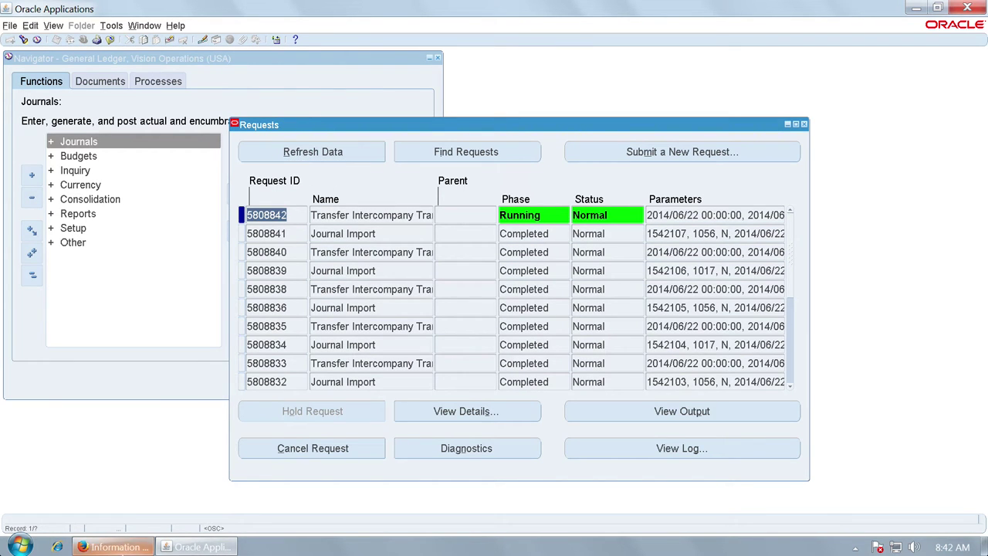
# Step: Check the browser's request confirmation page and keep refreshing the request list until the intercompany transfer finishes
pyautogui.click(115, 546)
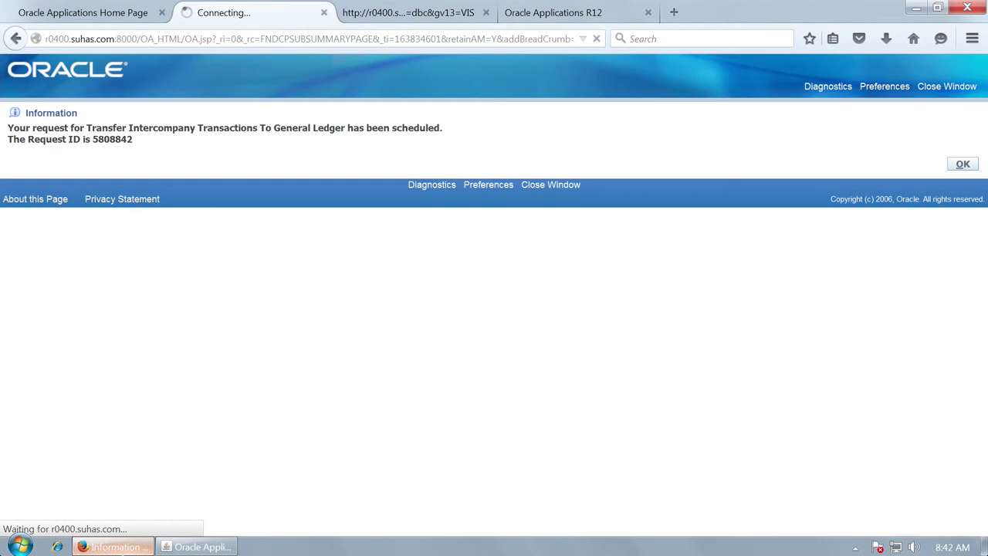
pyautogui.click(192, 546)
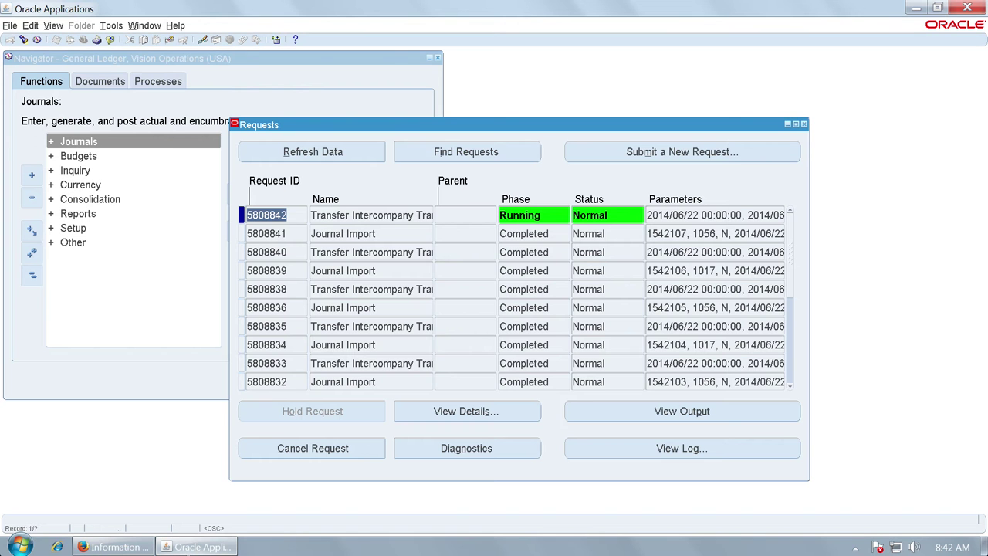
pyautogui.click(351, 158)
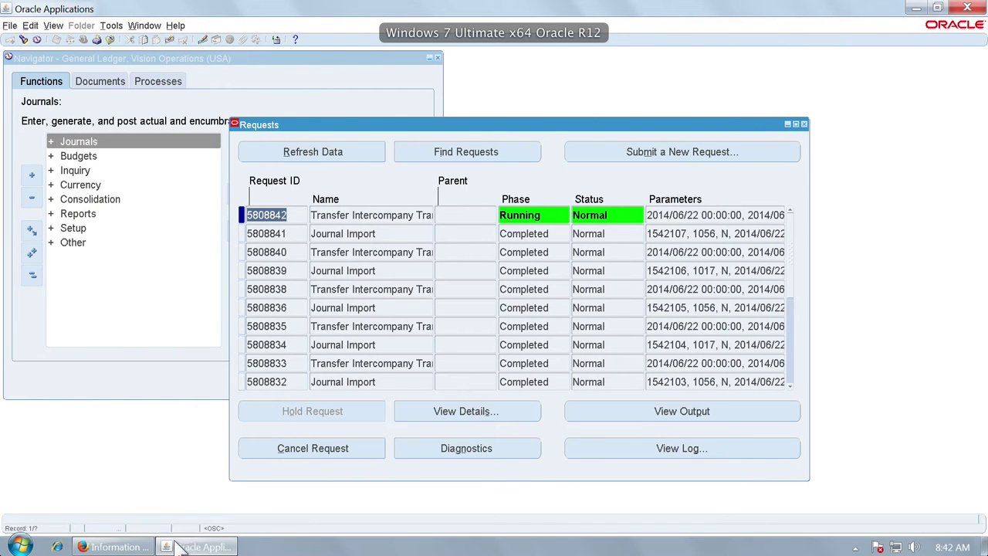
pyautogui.click(102, 546)
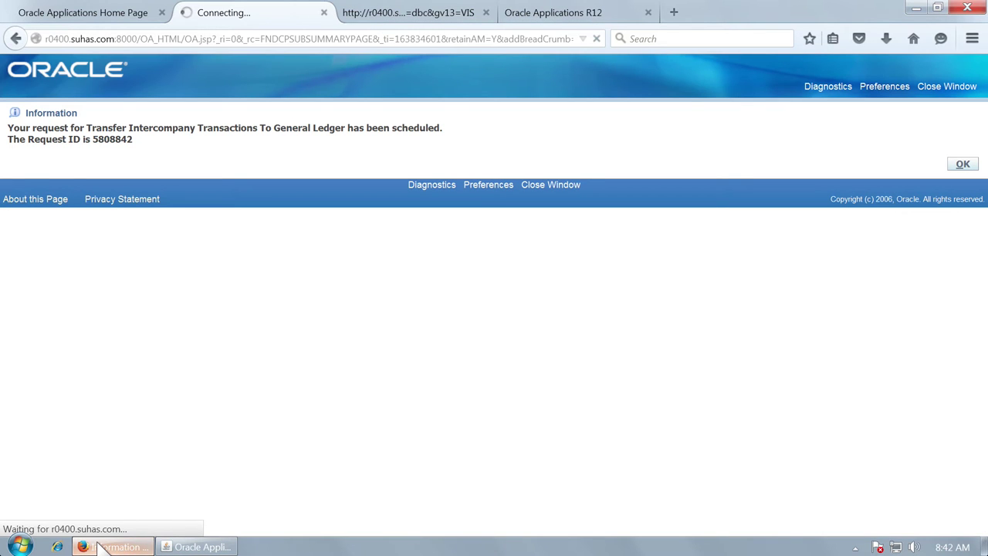
pyautogui.click(963, 167)
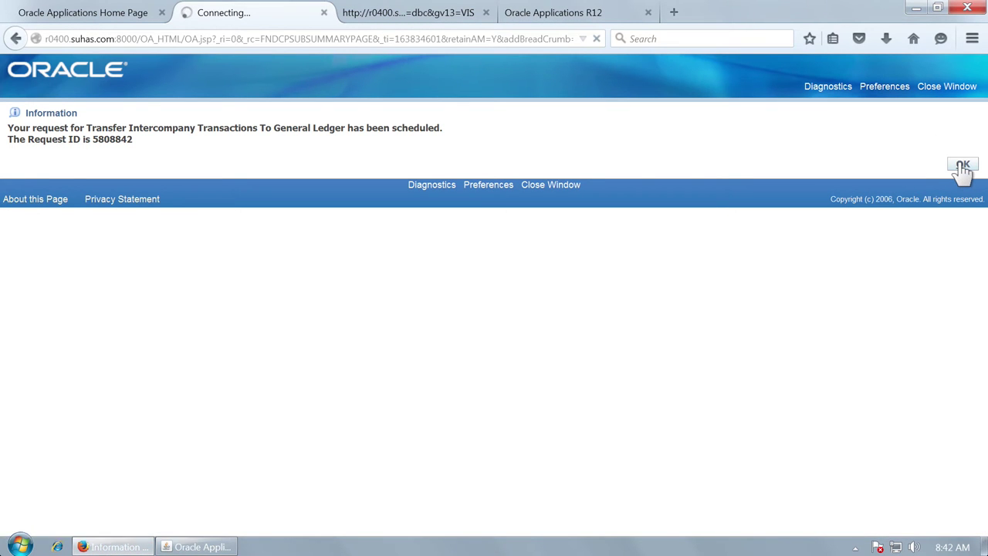
pyautogui.click(193, 546)
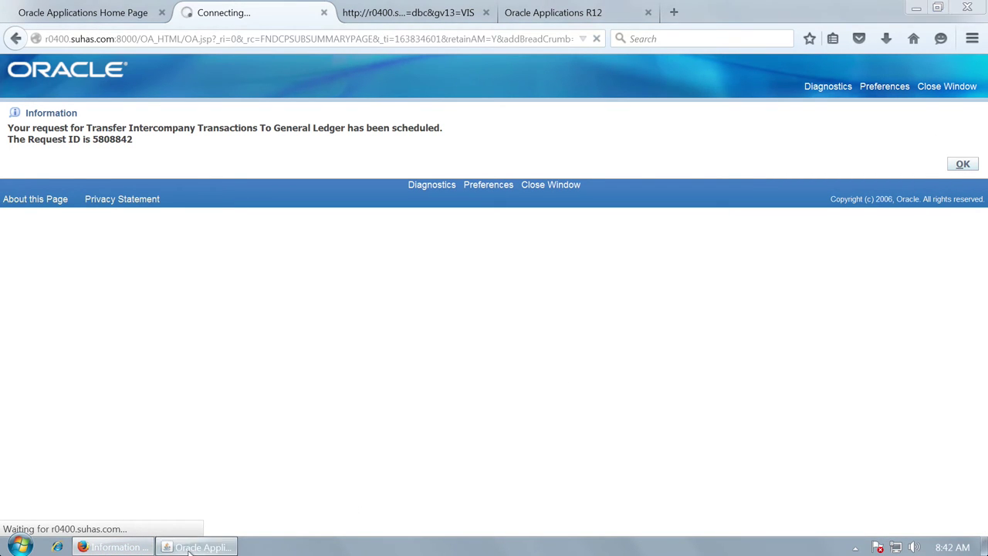
pyautogui.click(344, 152)
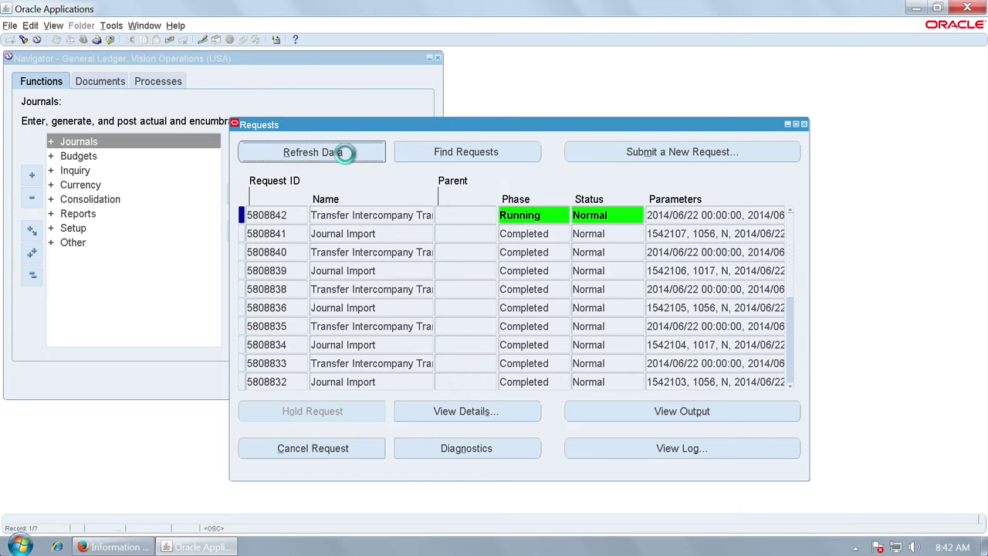
pyautogui.click(344, 153)
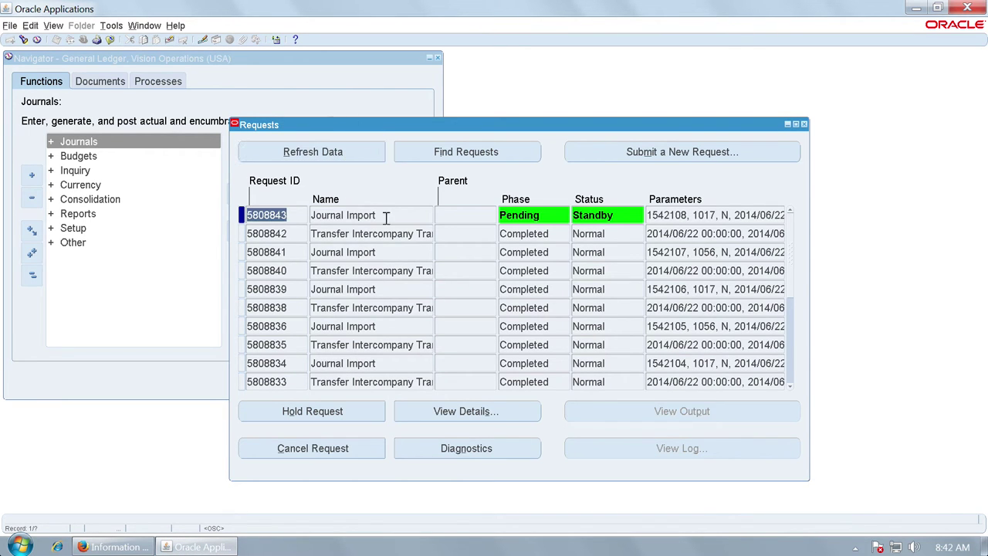
# Step: Refresh the request list repeatedly until the Journal Import request finishes, and close the list
pyautogui.click(360, 153)
pyautogui.rightClick(275, 213)
pyautogui.click(303, 237)
pyautogui.click(345, 151)
pyautogui.click(346, 152)
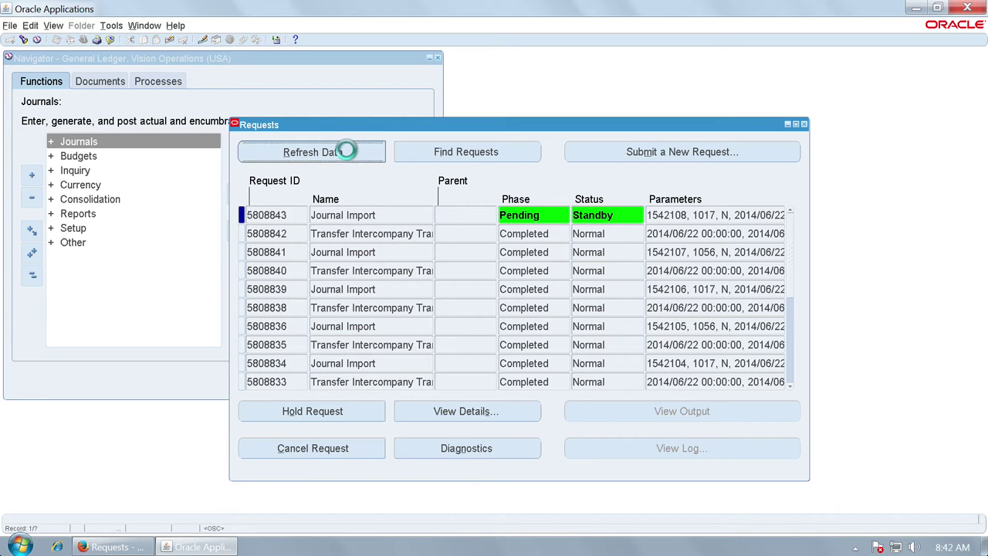
pyautogui.click(345, 152)
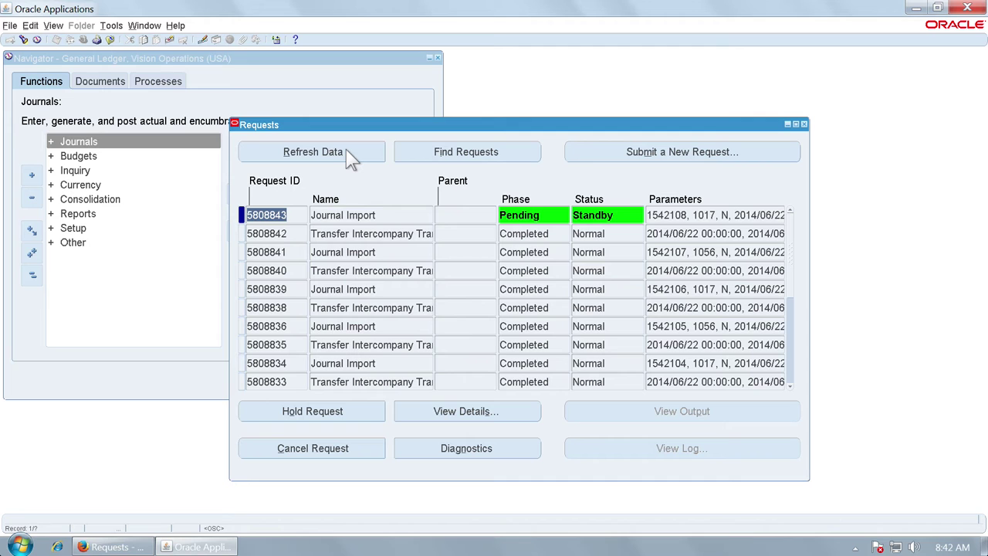
pyautogui.click(346, 151)
pyautogui.click(345, 151)
pyautogui.click(345, 151)
pyautogui.click(346, 150)
pyautogui.click(346, 151)
pyautogui.click(345, 151)
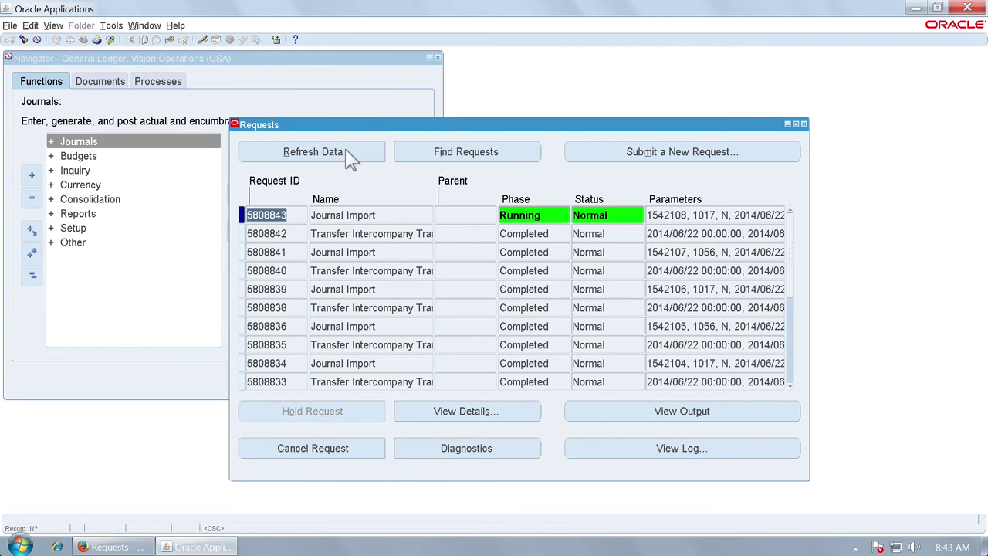
pyautogui.click(345, 150)
pyautogui.click(345, 150)
pyautogui.click(345, 150)
pyautogui.click(344, 150)
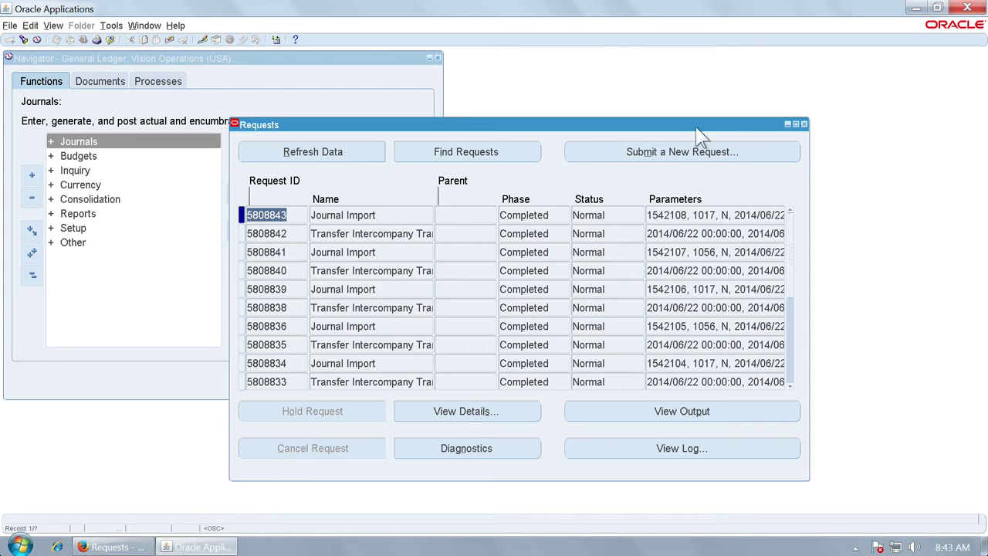
pyautogui.click(804, 124)
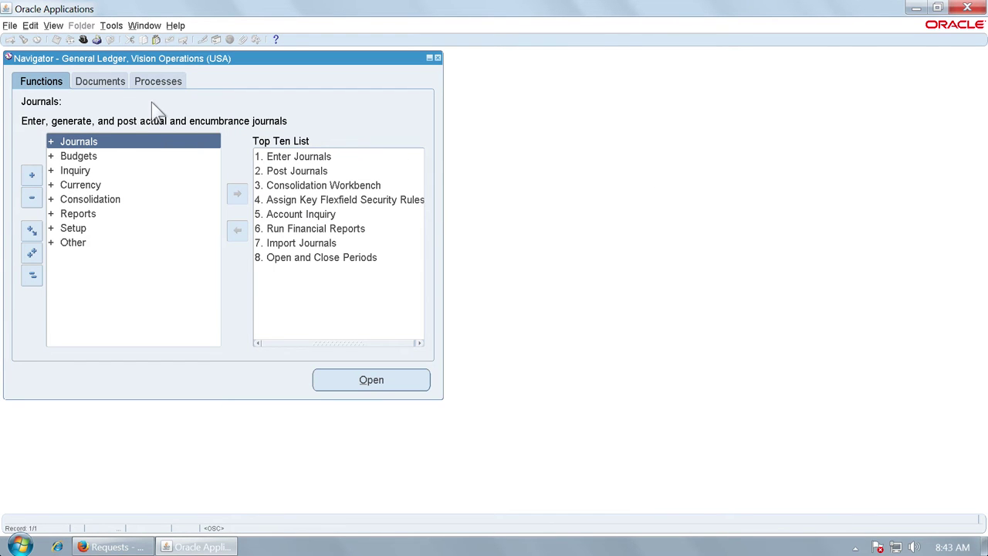
# Step: Switch to the AGIS-SLA Integration responsibility and select its Concurrent Requests function
pyautogui.click(104, 544)
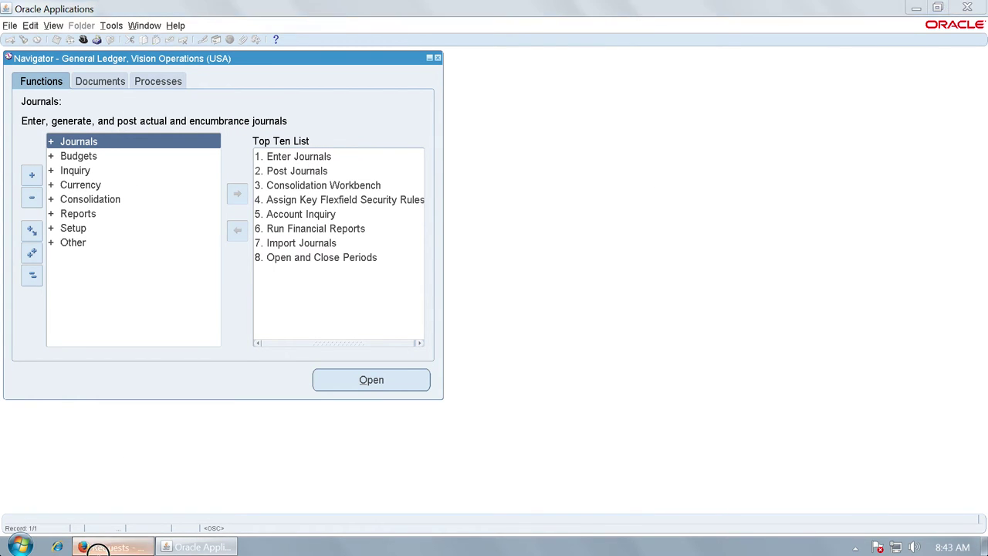
pyautogui.click(197, 547)
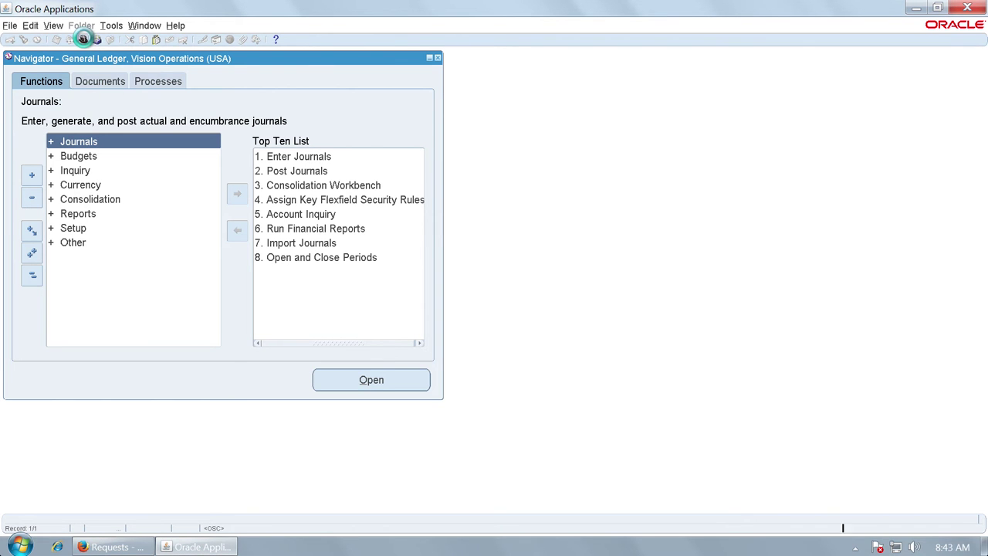
pyautogui.click(83, 39)
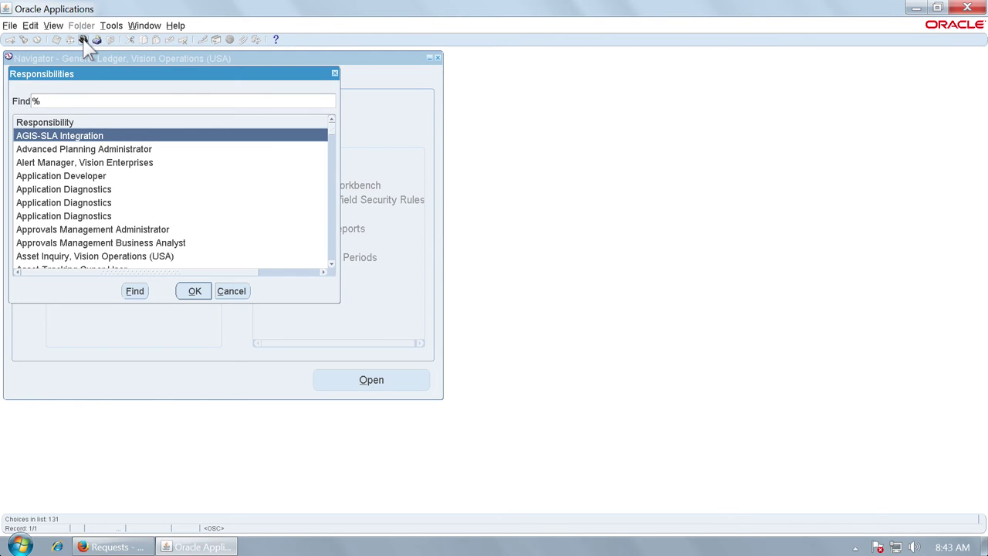
pyautogui.doubleClick(95, 136)
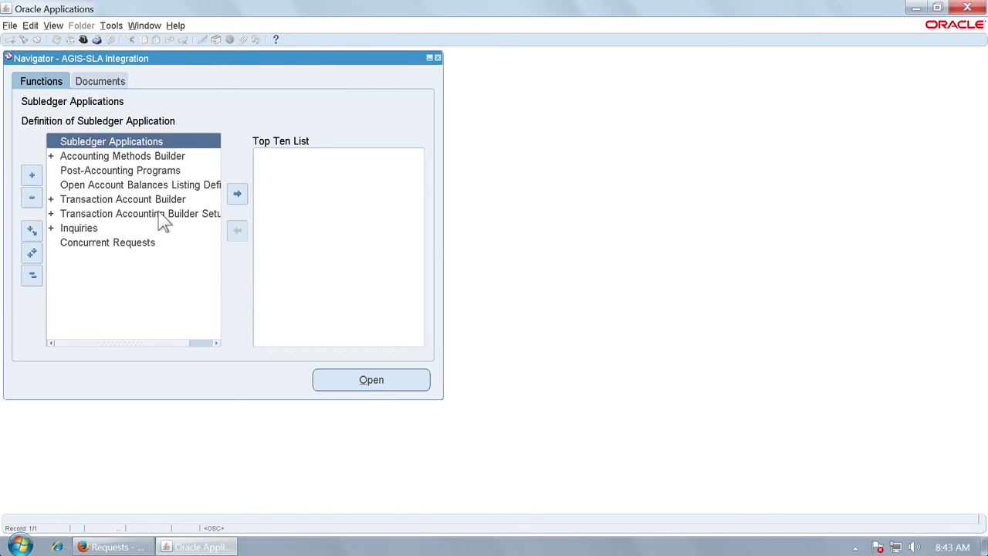
pyautogui.click(107, 247)
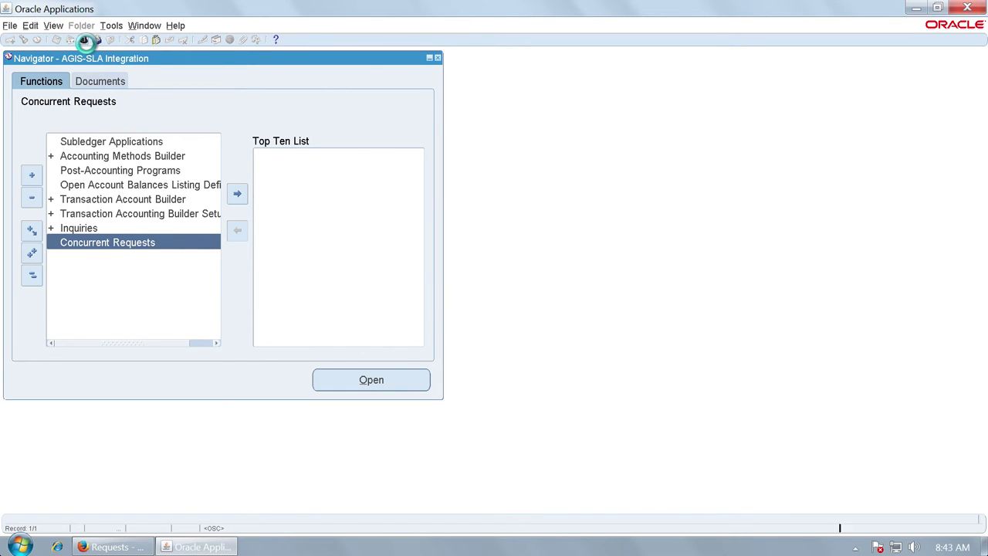
# Step: Switch the responsibility to Intercompany User - Vision Services
pyautogui.click(84, 39)
pyautogui.write('in%')
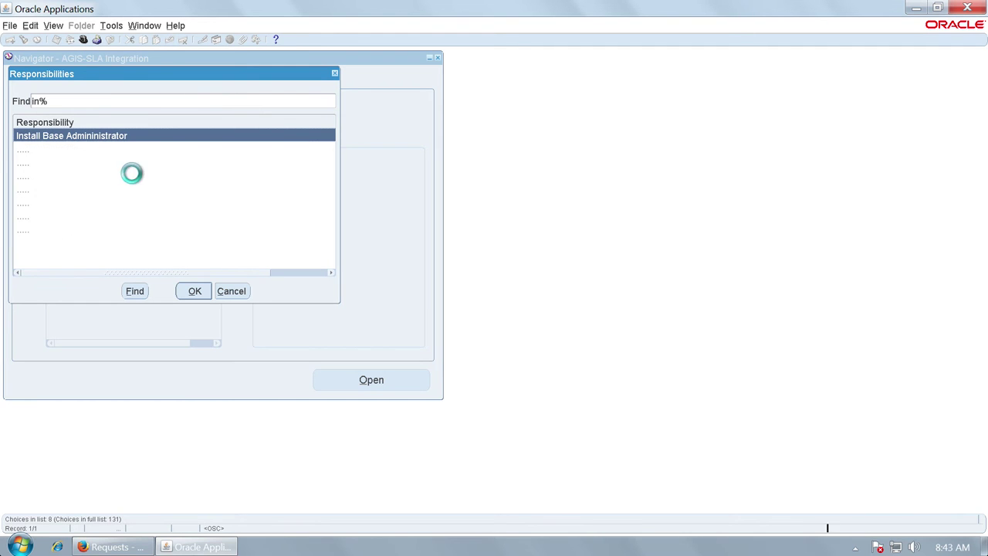
pyautogui.doubleClick(146, 203)
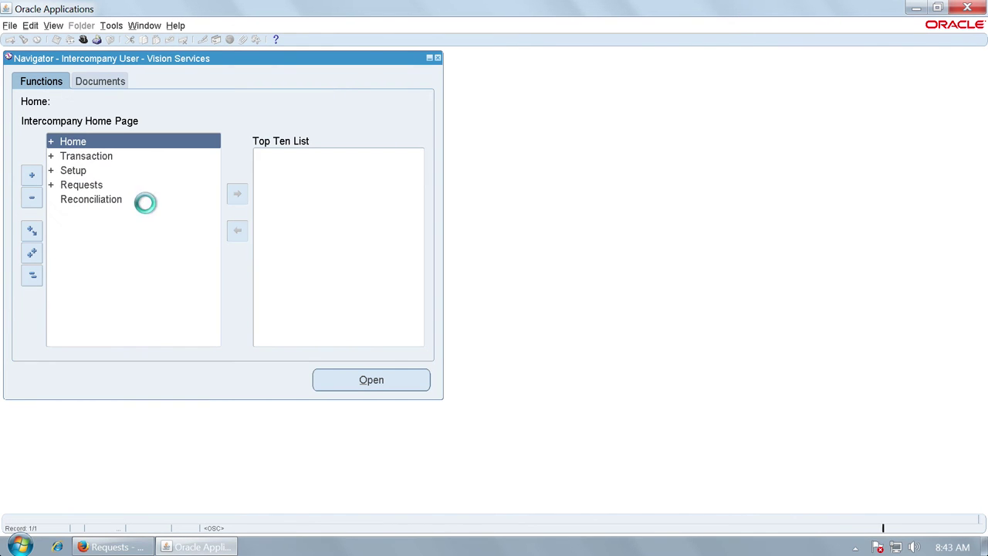
# Step: Schedule a new request for the Transfer Intercompany Transactions To General Ledger program and proceed to its parameters
pyautogui.doubleClick(91, 185)
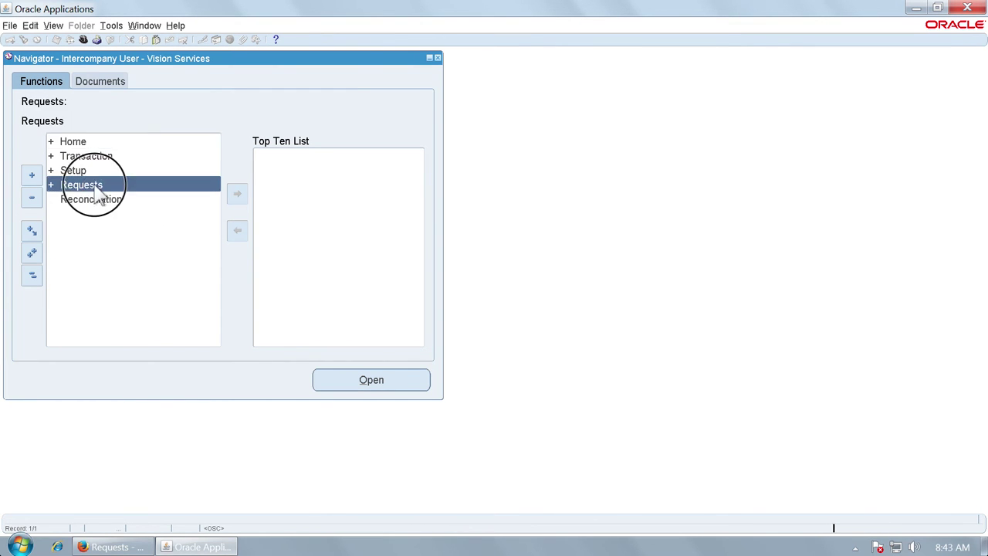
pyautogui.click(126, 196)
pyautogui.doubleClick(126, 194)
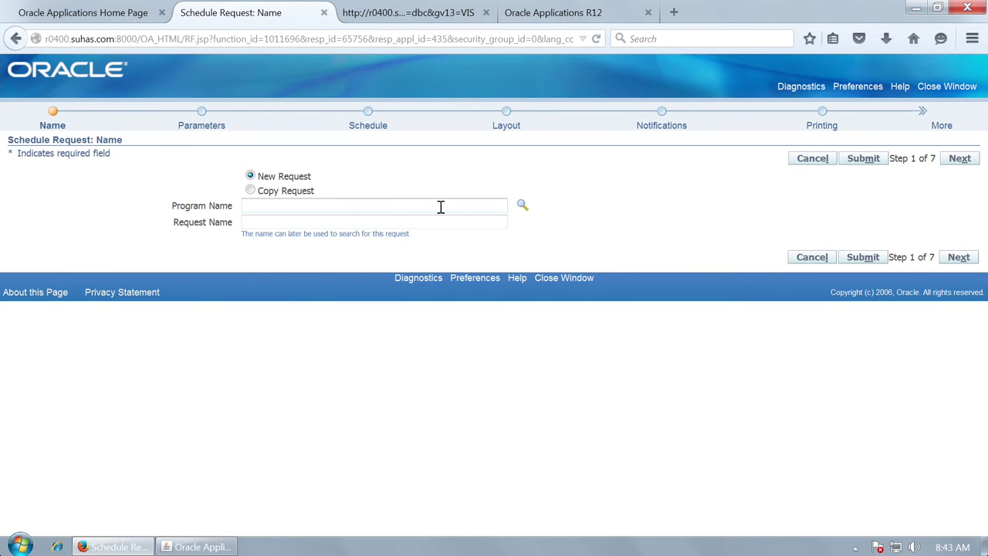
pyautogui.click(522, 206)
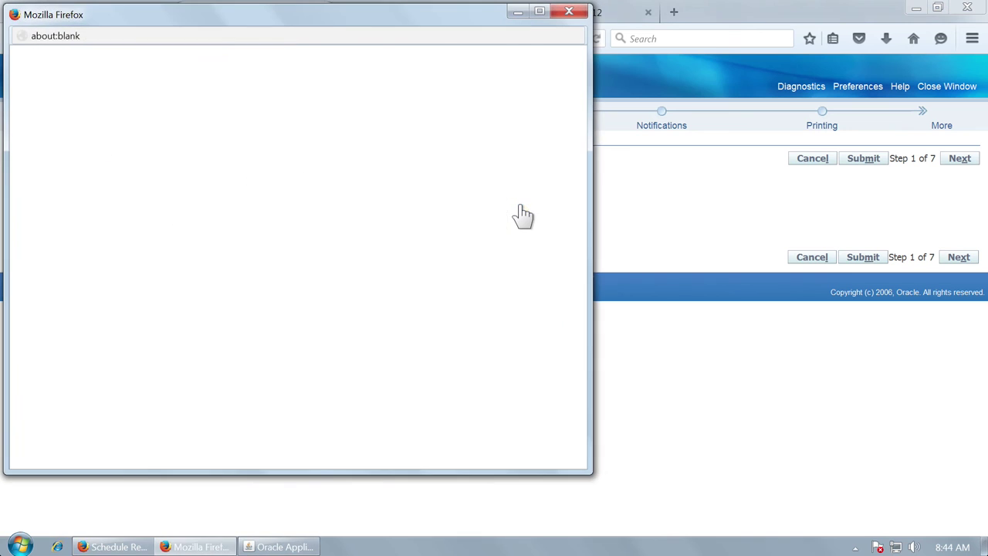
pyautogui.click(305, 155)
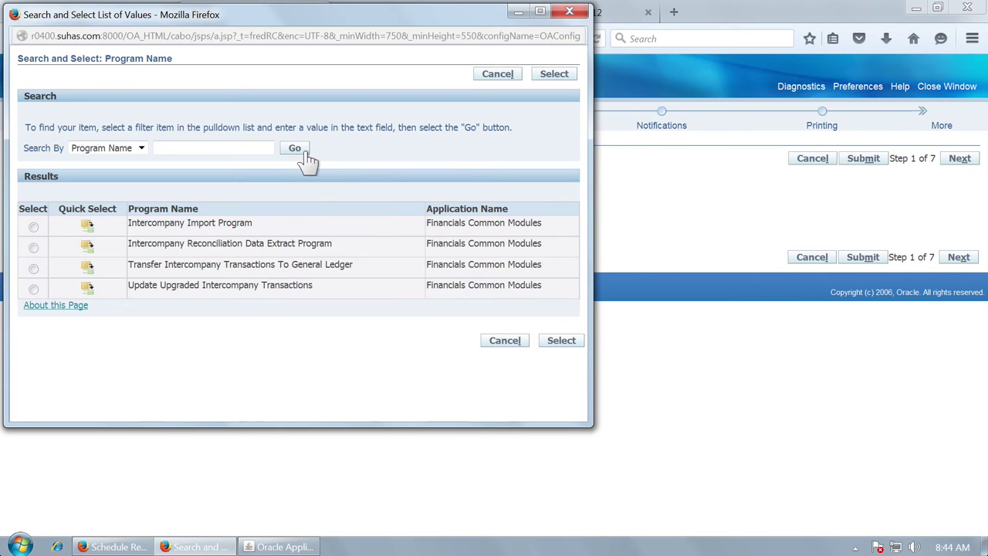
pyautogui.click(87, 268)
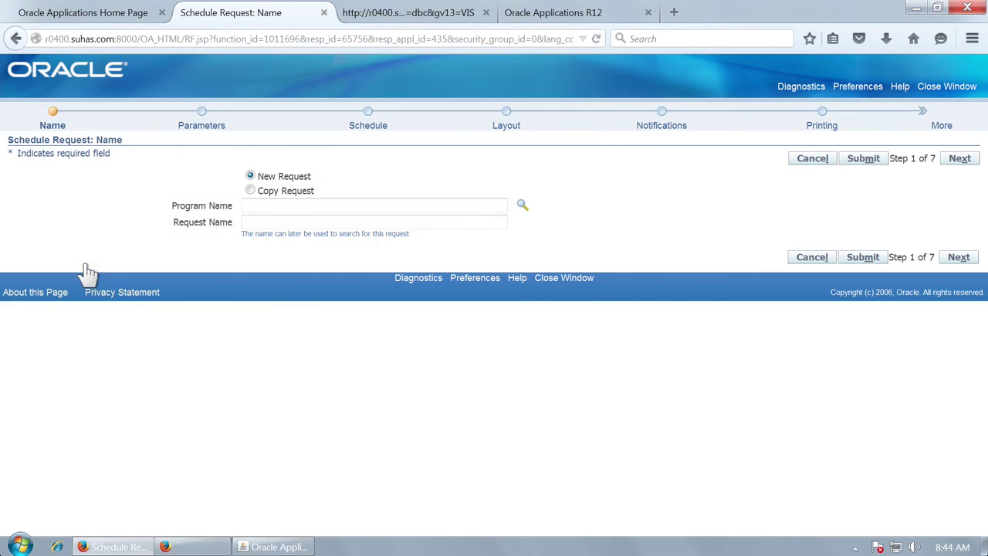
pyautogui.click(959, 158)
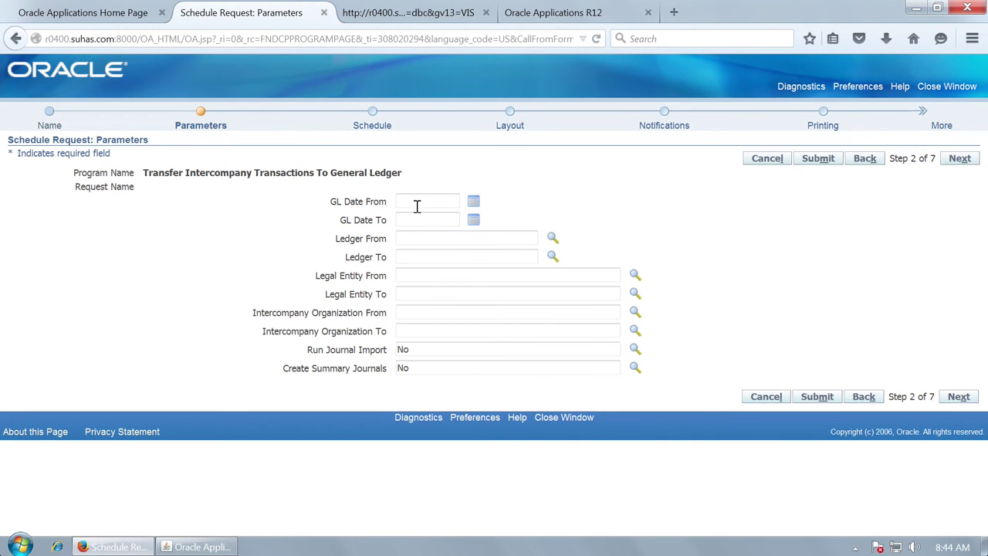
# Step: Set both the GL Date From and GL Date To parameters to 22-Jun-2014
pyautogui.write('2')
pyautogui.click(419, 216)
pyautogui.click(417, 220)
pyautogui.write('2')
# Step: Set both Ledger From and Ledger To to Vision Services (USA) by searching the ledger values
pyautogui.click(414, 235)
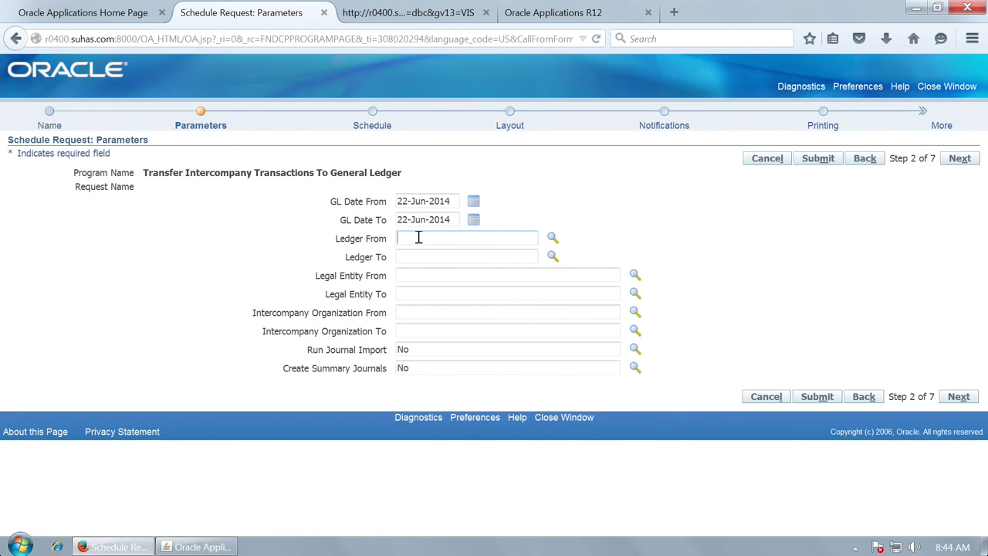
pyautogui.write('Vis%')
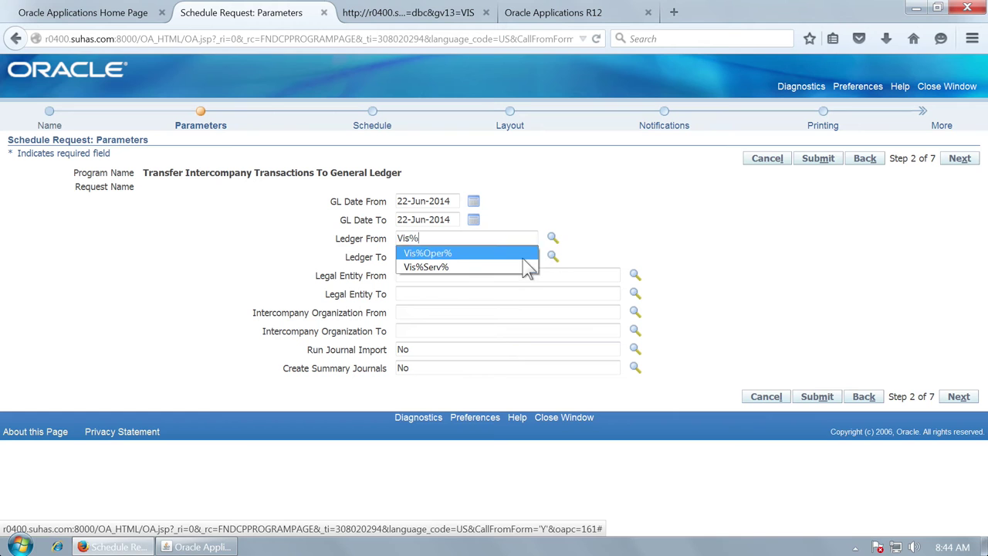
pyautogui.click(446, 267)
pyautogui.click(435, 254)
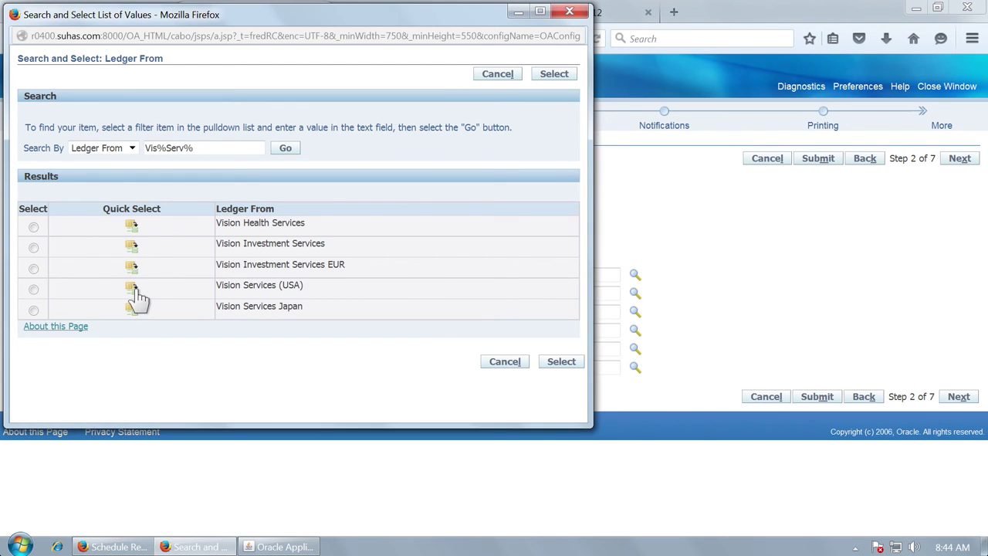
pyautogui.click(131, 288)
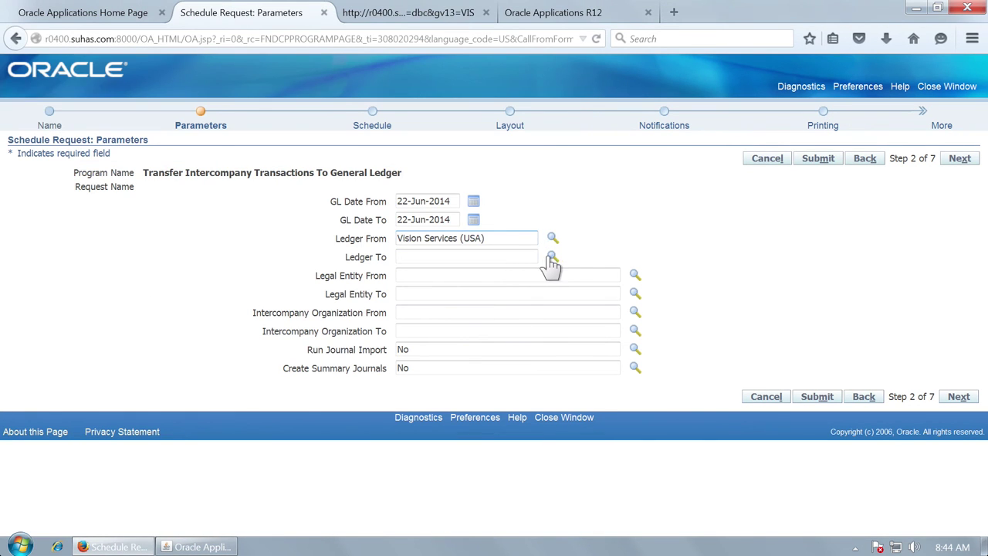
pyautogui.click(549, 259)
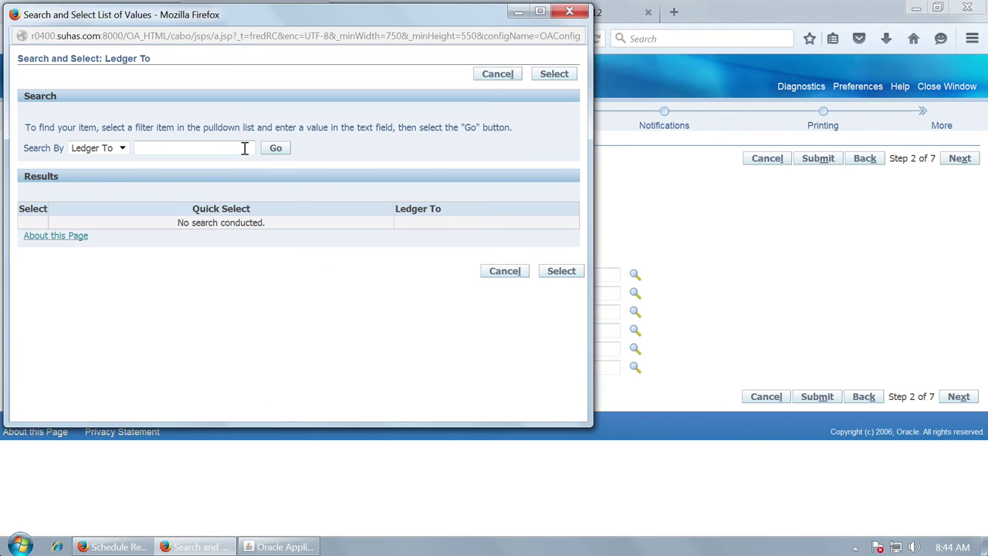
pyautogui.write('Vis%Ser%')
pyautogui.click(275, 149)
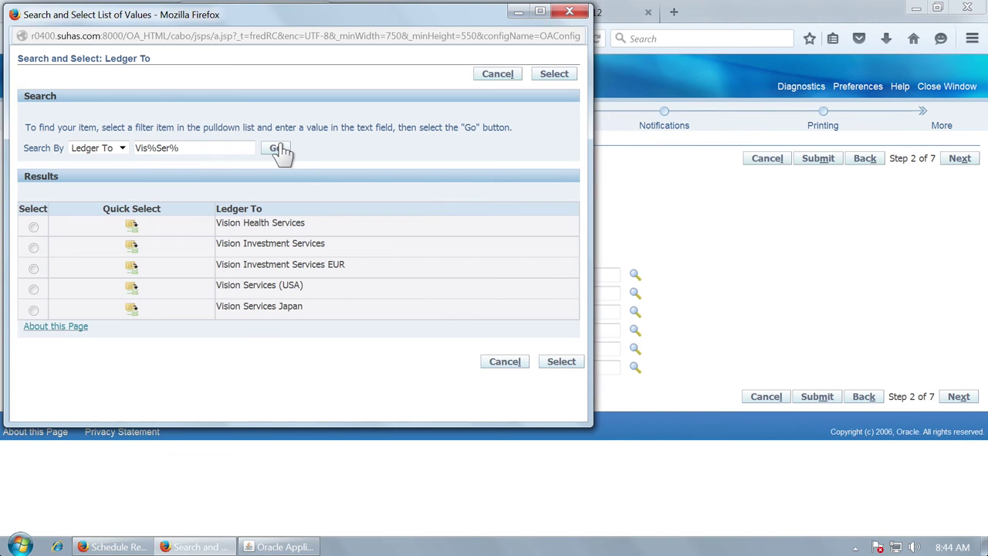
pyautogui.click(132, 289)
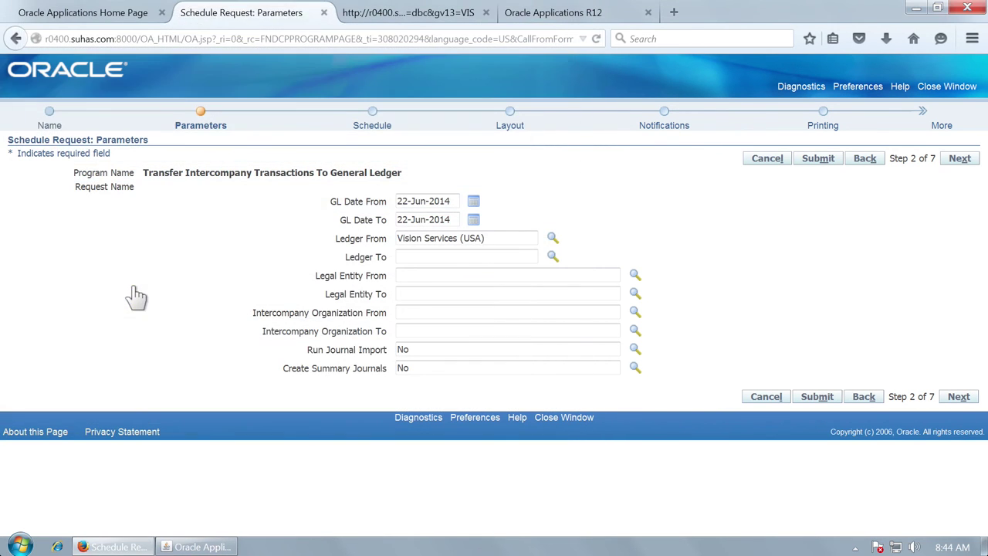
# Step: Set the Run Journal Import parameter to Yes
pyautogui.click(430, 346)
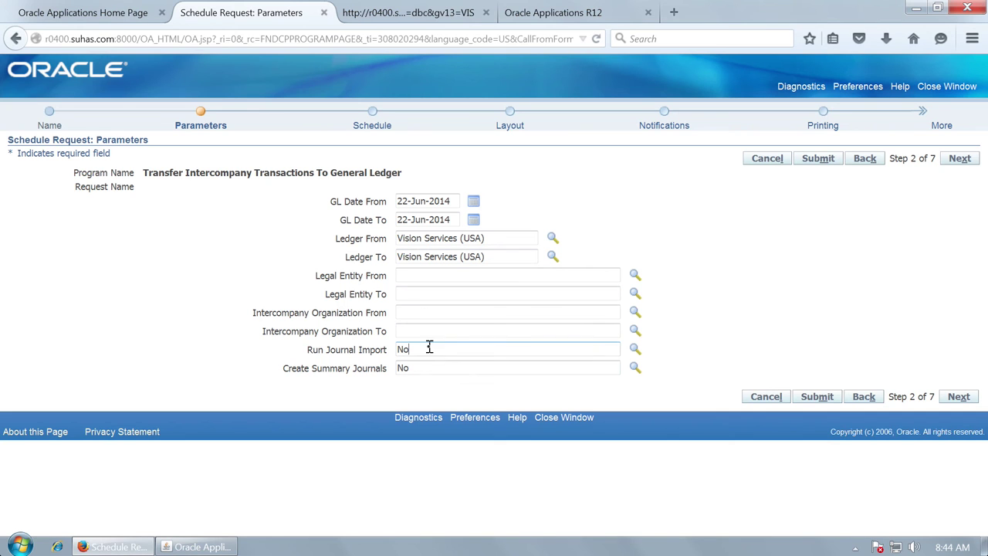
pyautogui.write('Yes')
pyautogui.press('Tab')
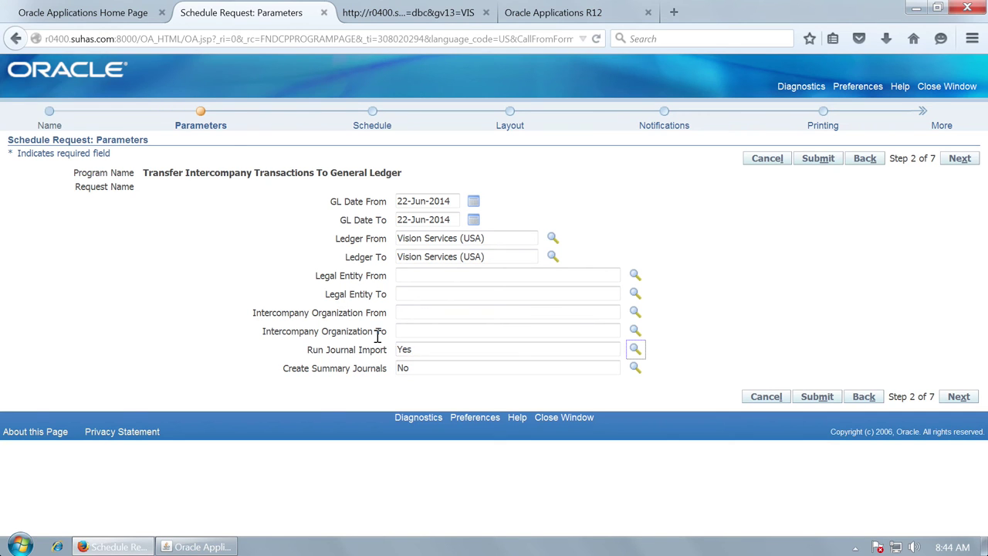
# Step: Proceed through the remaining scheduling pages with their default options, submit the transfer request, and acknowledge its confirmation
pyautogui.click(964, 158)
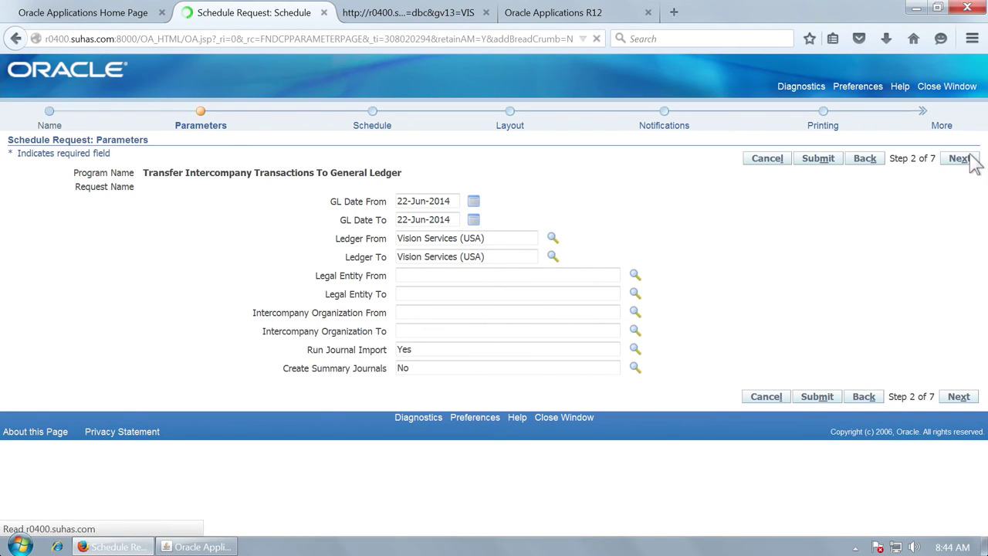
pyautogui.click(954, 162)
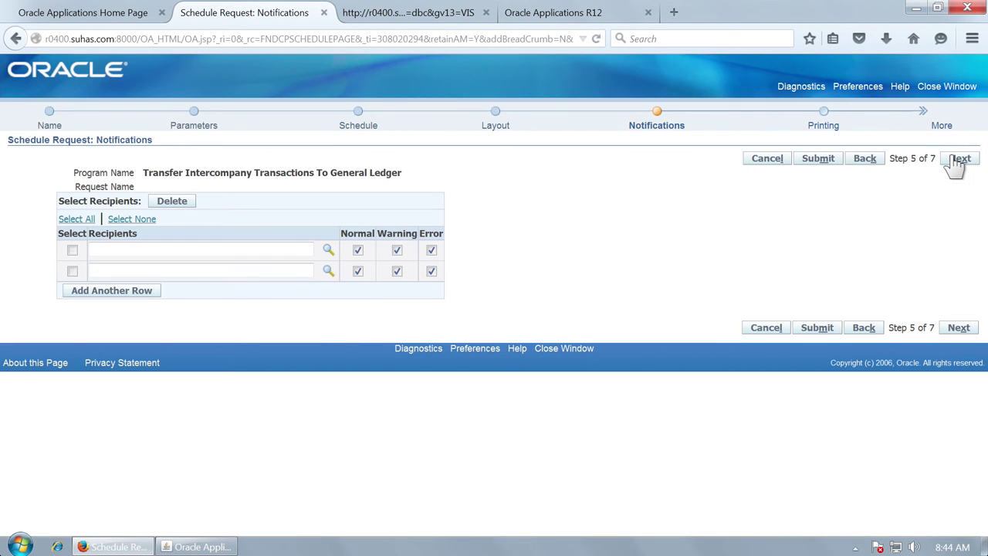
pyautogui.click(957, 161)
pyautogui.click(956, 161)
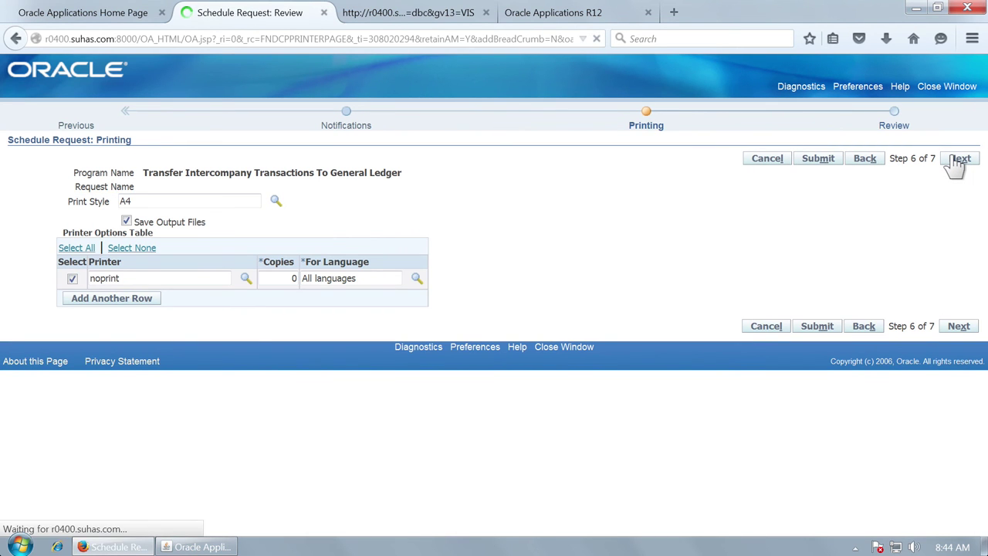
pyautogui.click(954, 161)
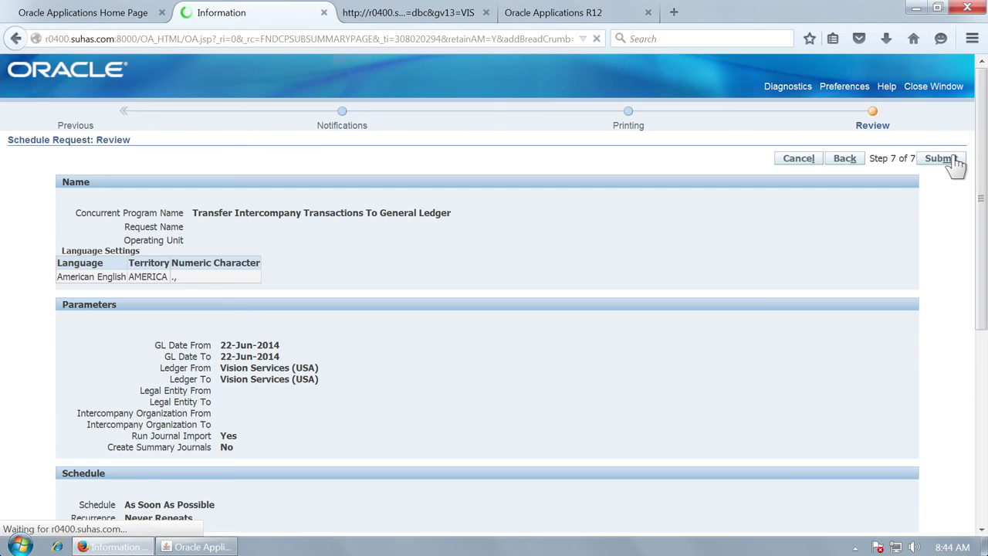
pyautogui.click(961, 164)
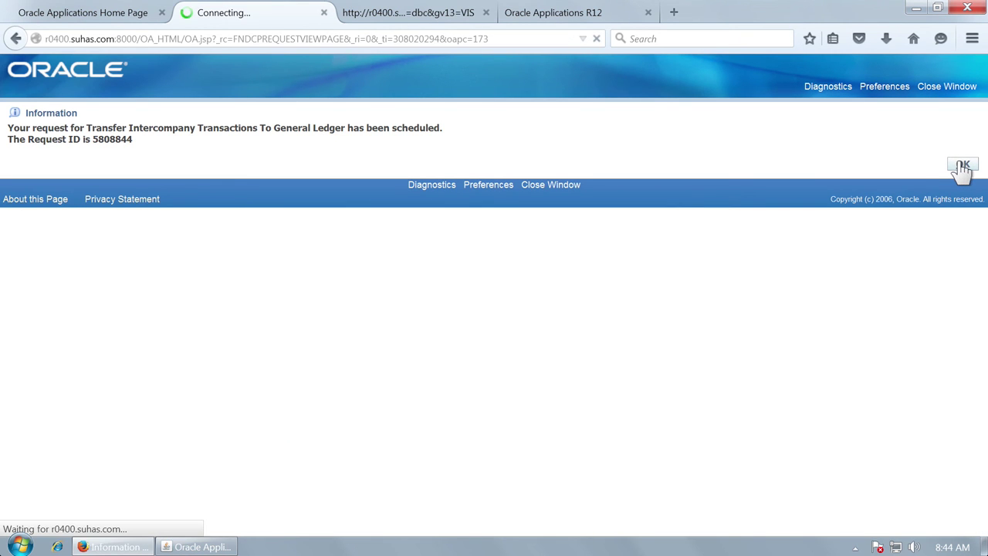
# Step: Switch to the Oracle Applications forms window, check the transfer's phase among all requests, and close the list
pyautogui.click(202, 546)
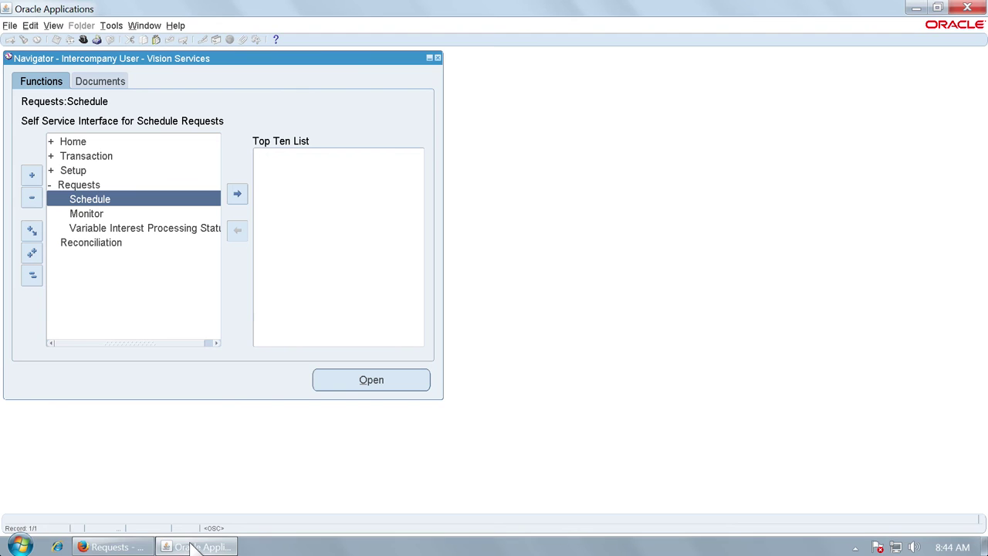
pyautogui.click(53, 25)
pyautogui.click(94, 191)
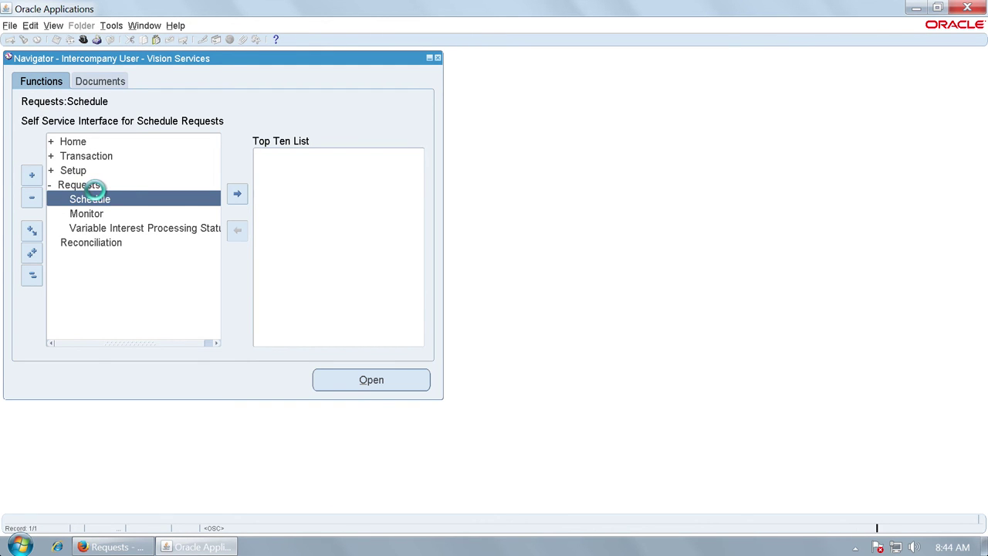
pyautogui.press('Return')
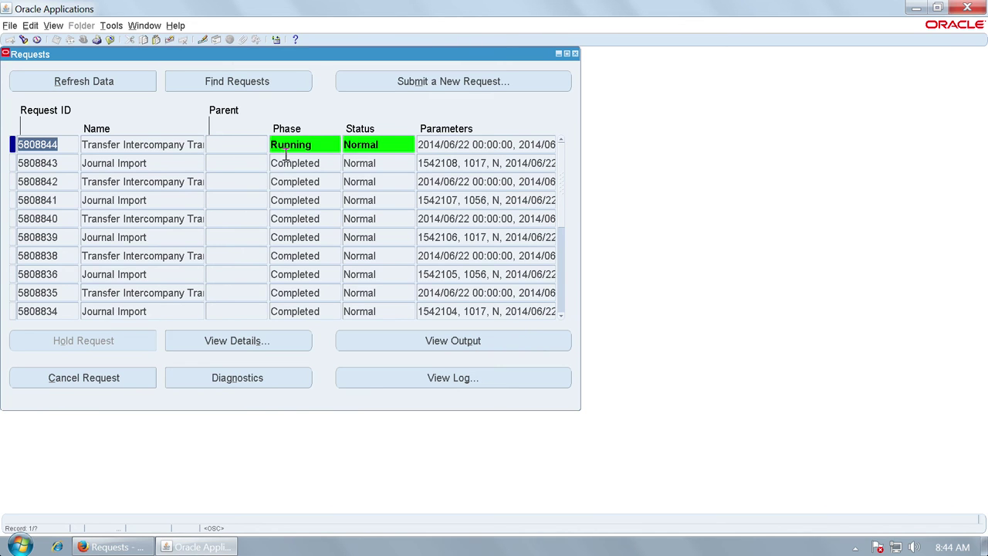
pyautogui.click(574, 53)
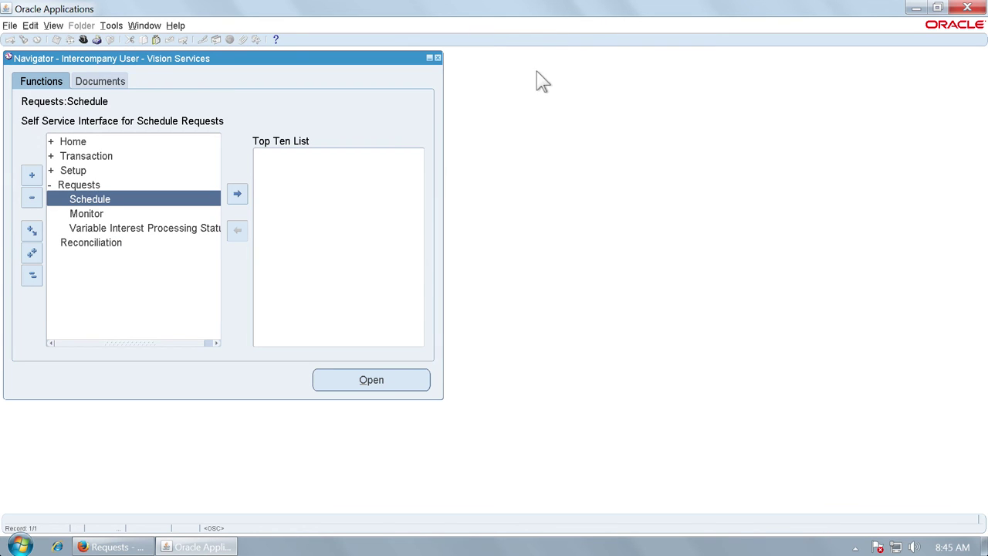
# Step: Switch the responsibility to General Ledger, Vision Operations (USA)
pyautogui.click(84, 40)
pyautogui.write('general Ledger, %')
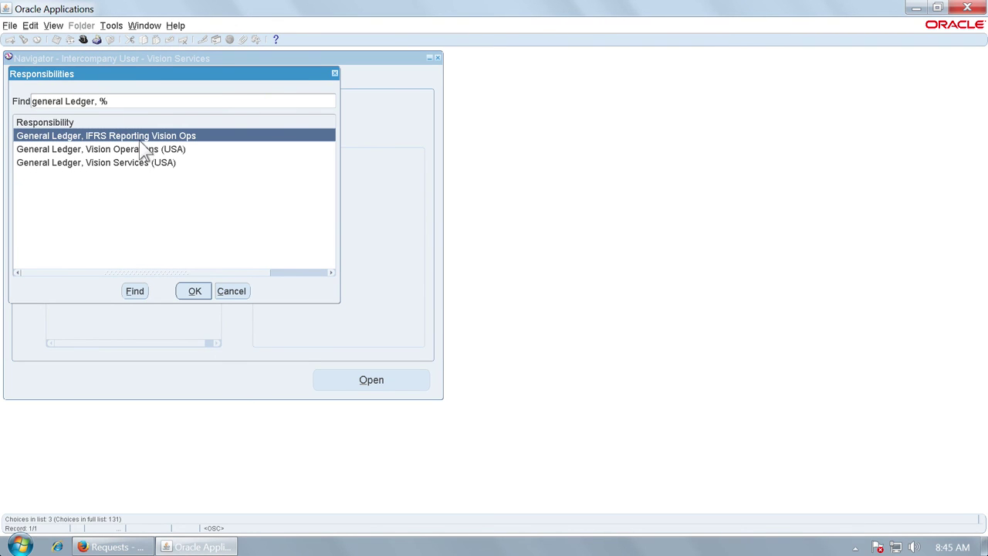
pyautogui.doubleClick(158, 151)
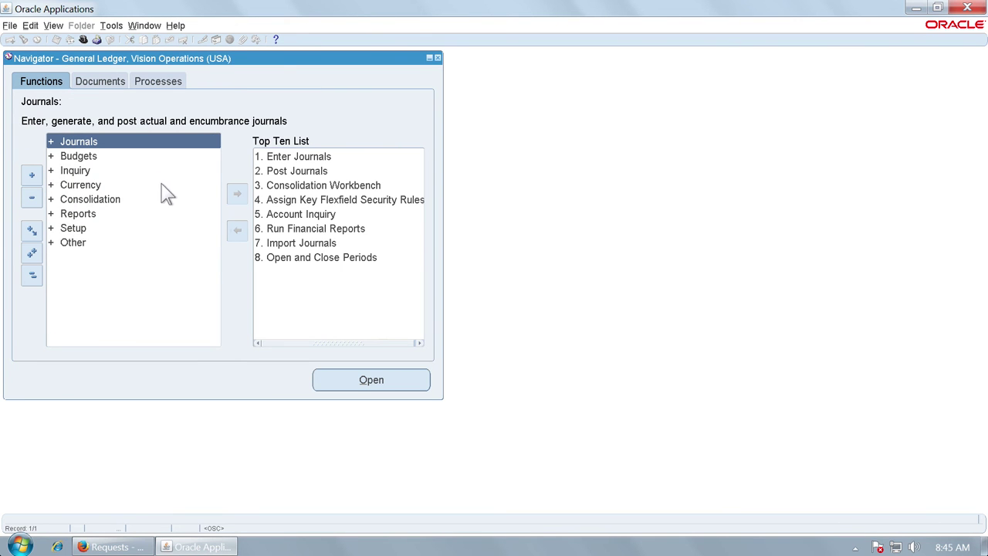
# Step: List all requests, copy the request ID of the most recent completed Journal Import, and close the list
pyautogui.click(53, 25)
pyautogui.click(113, 192)
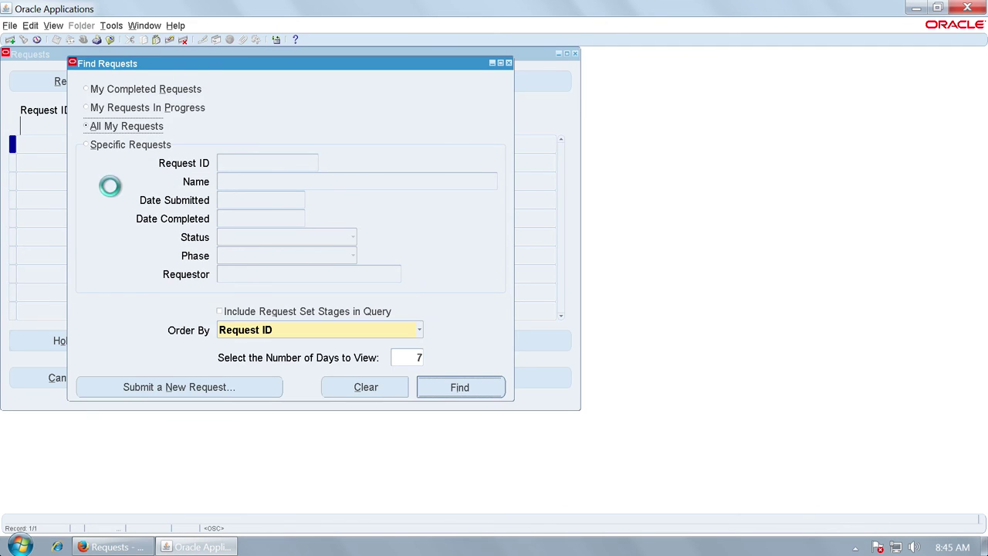
pyautogui.press('Return')
pyautogui.click(46, 186)
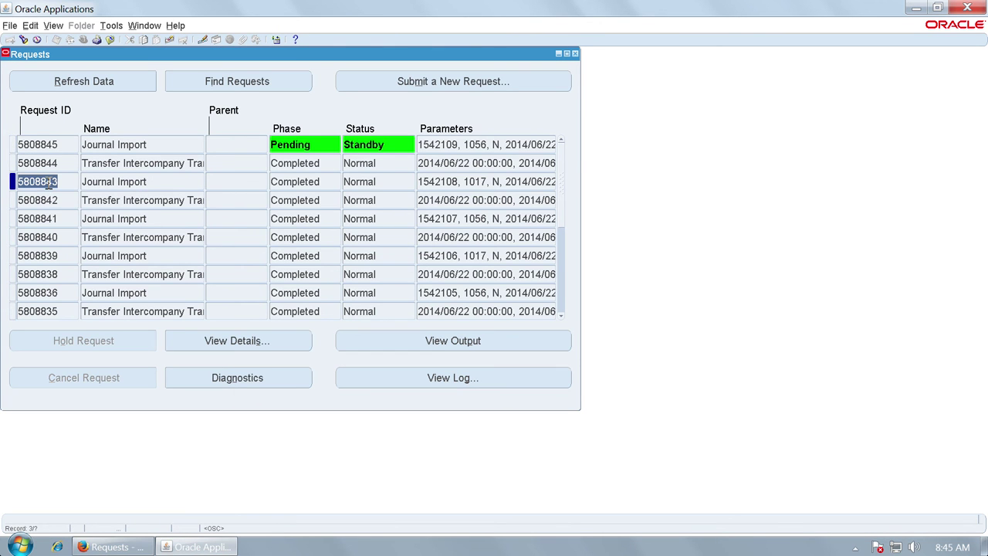
pyautogui.rightClick(48, 185)
pyautogui.click(65, 205)
pyautogui.click(575, 53)
# Step: Find the Vision Operations journal created by the copied Journal Import request and open it for review
pyautogui.doubleClick(77, 141)
pyautogui.doubleClick(92, 155)
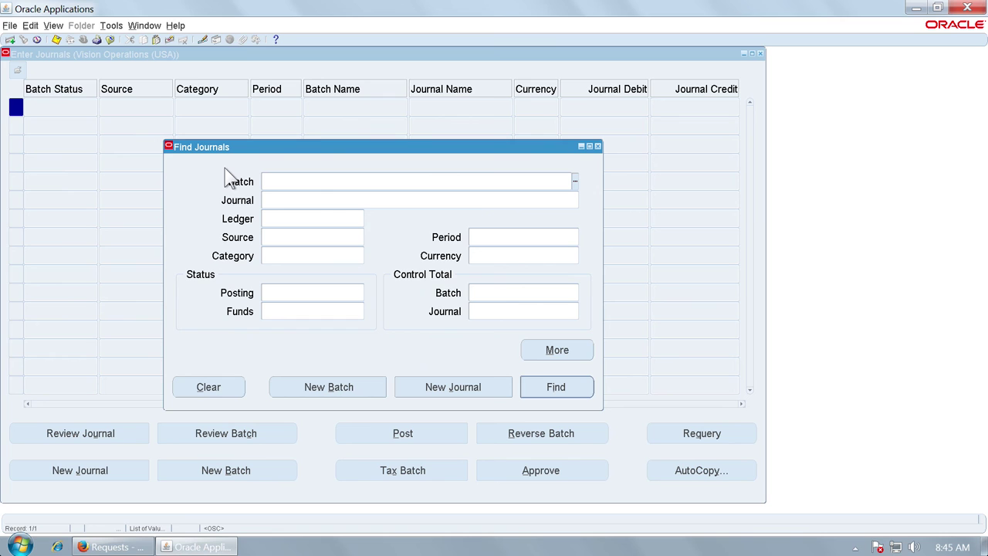
pyautogui.press('Return')
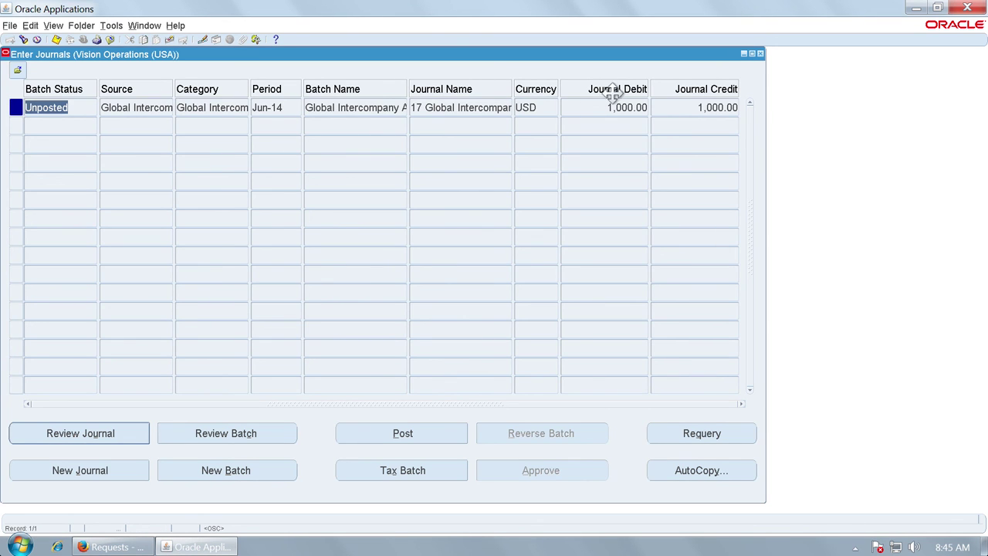
pyautogui.click(125, 436)
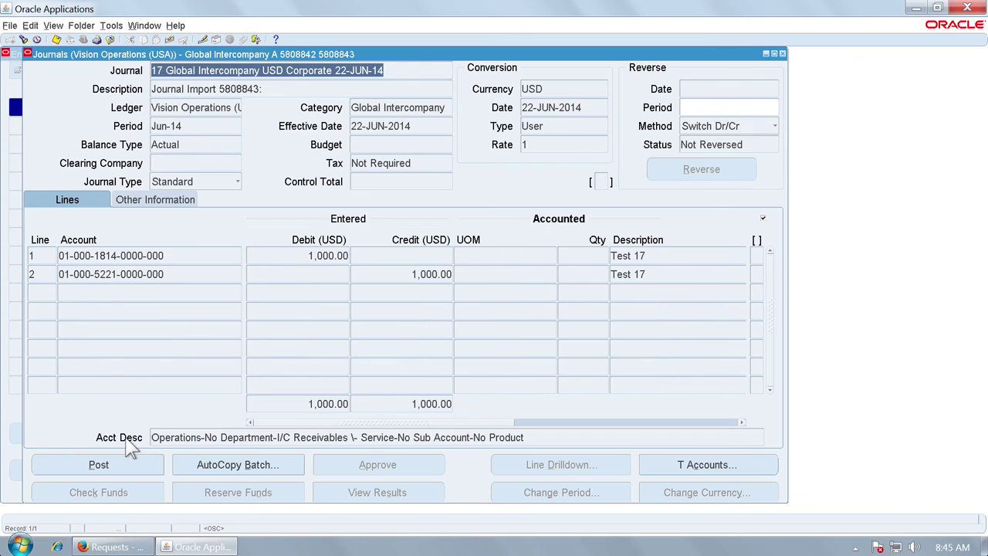
# Step: Examine the account segment descriptions of journal line 1, and close the journal windows
pyautogui.click(107, 255)
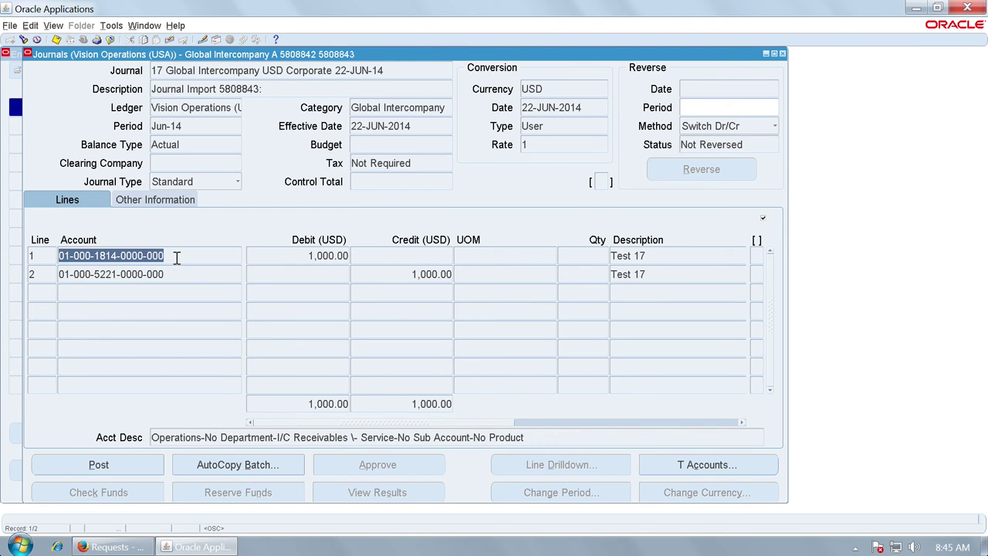
pyautogui.doubleClick(177, 258)
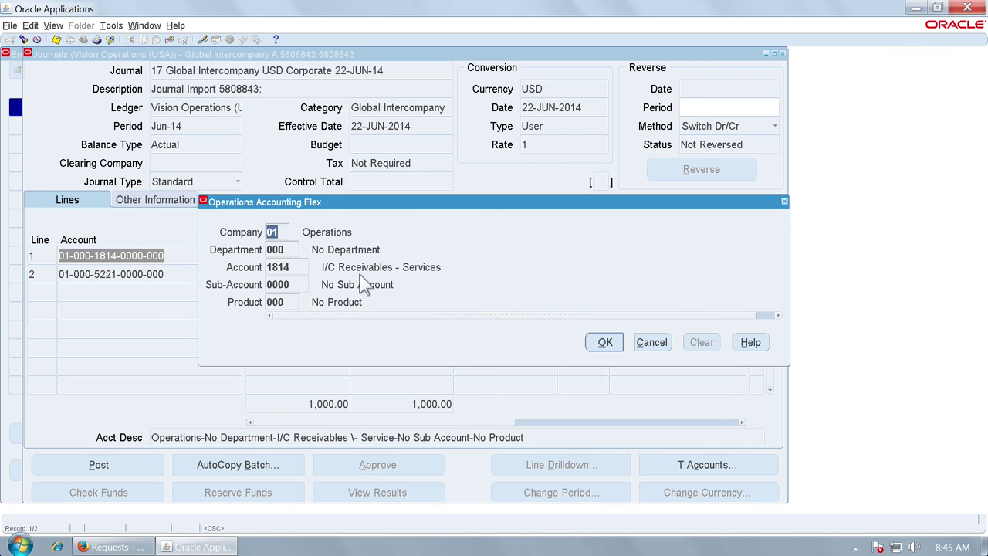
pyautogui.click(653, 342)
pyautogui.click(782, 54)
pyautogui.click(760, 54)
# Step: Switch the responsibility to General Ledger, Vision Services (USA)
pyautogui.click(83, 38)
pyautogui.write('general Ledger, %')
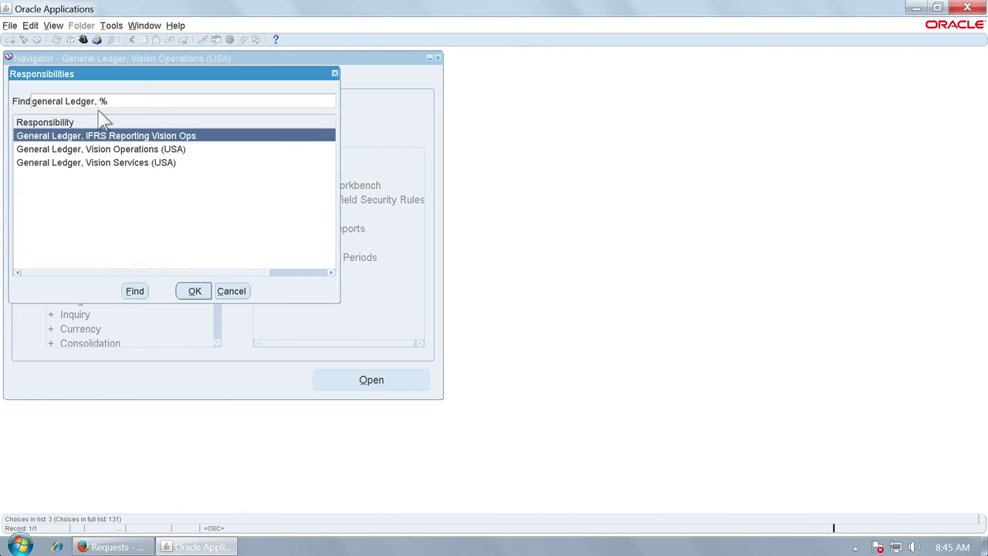
pyautogui.click(143, 167)
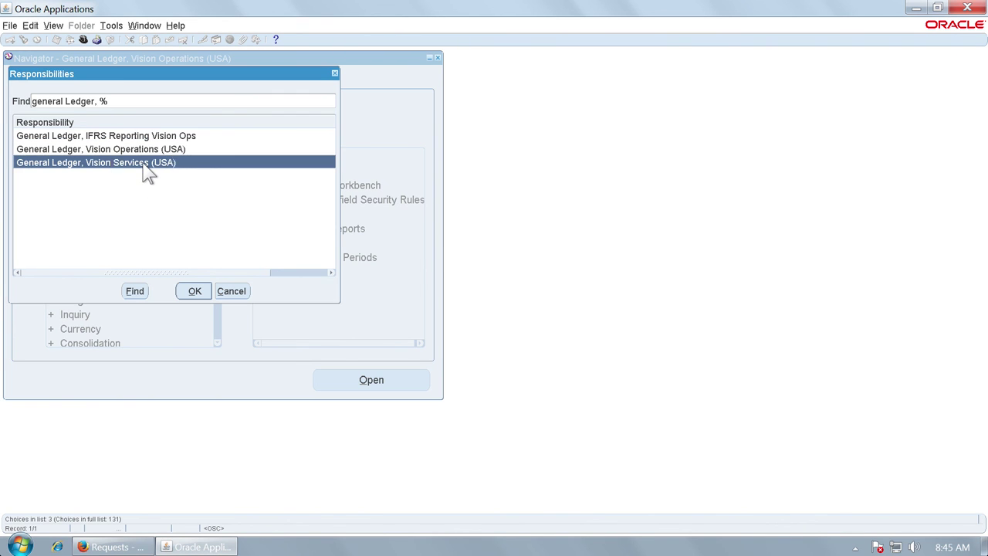
pyautogui.doubleClick(143, 163)
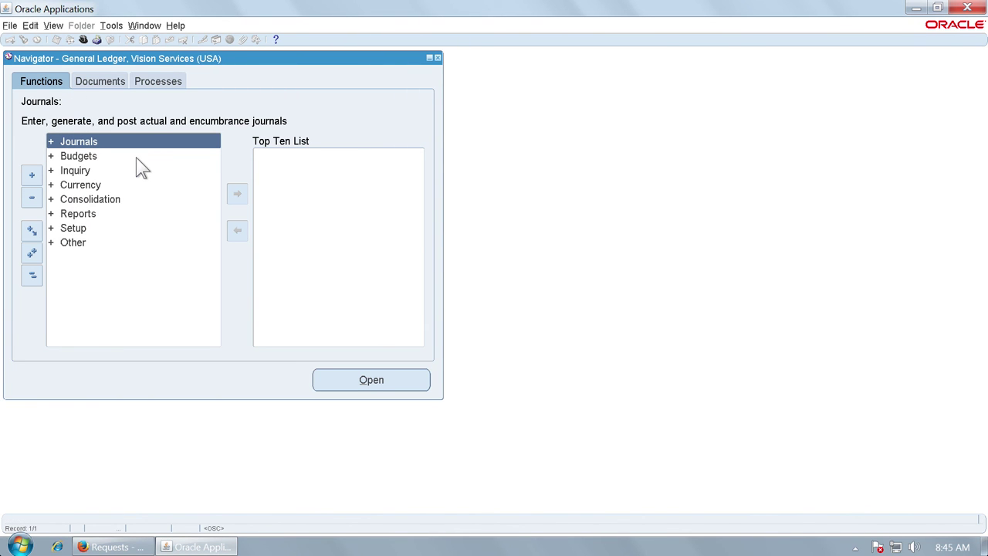
# Step: List all requests, copy the request ID of the latest completed Journal Import, and close the requests list
pyautogui.press('Up')
pyautogui.press('Return')
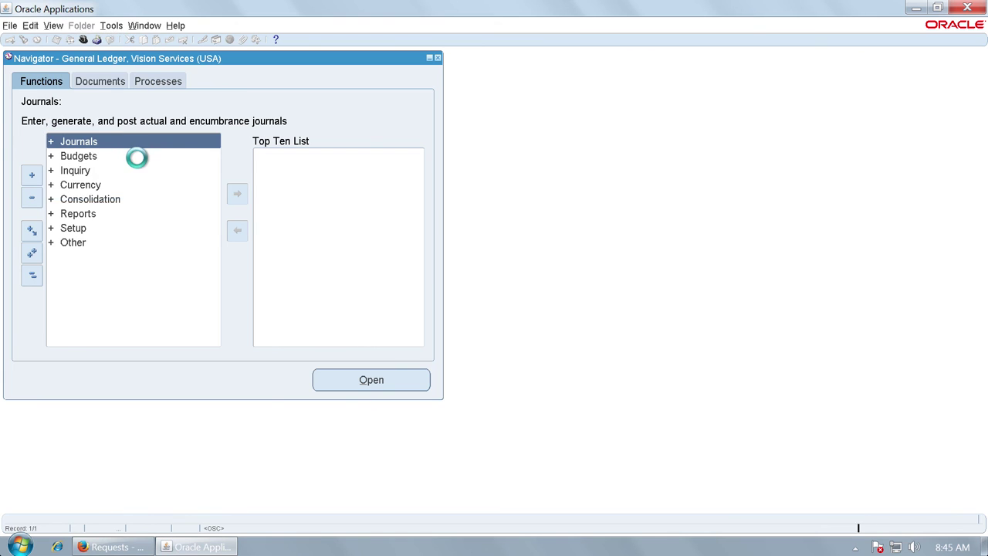
pyautogui.press('Return')
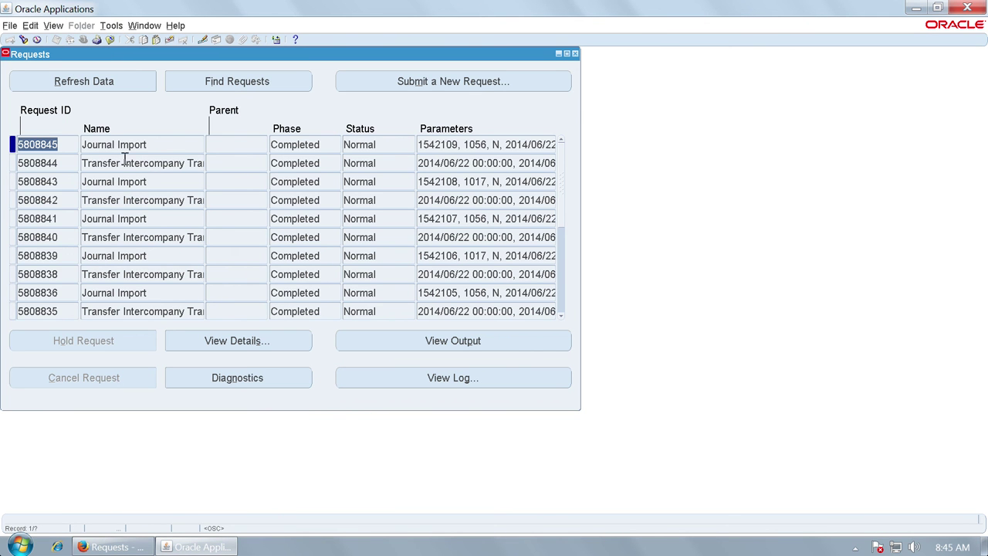
pyautogui.rightClick(38, 147)
pyautogui.click(54, 165)
pyautogui.click(575, 54)
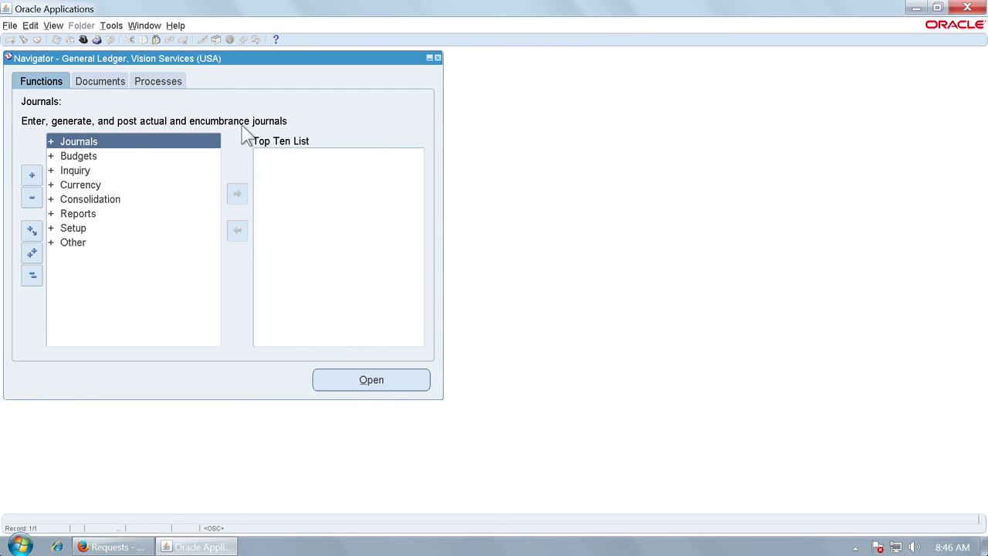
# Step: Search the Vision Services journals for batch %5808845% and open the matching journal for review
pyautogui.doubleClick(110, 142)
pyautogui.doubleClick(117, 157)
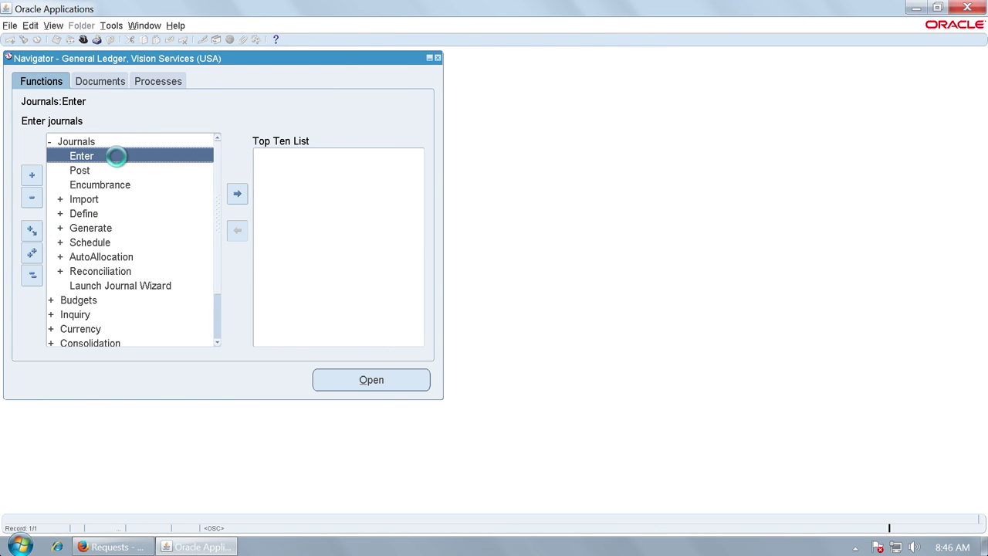
pyautogui.write('%5808845%')
pyautogui.press('Return')
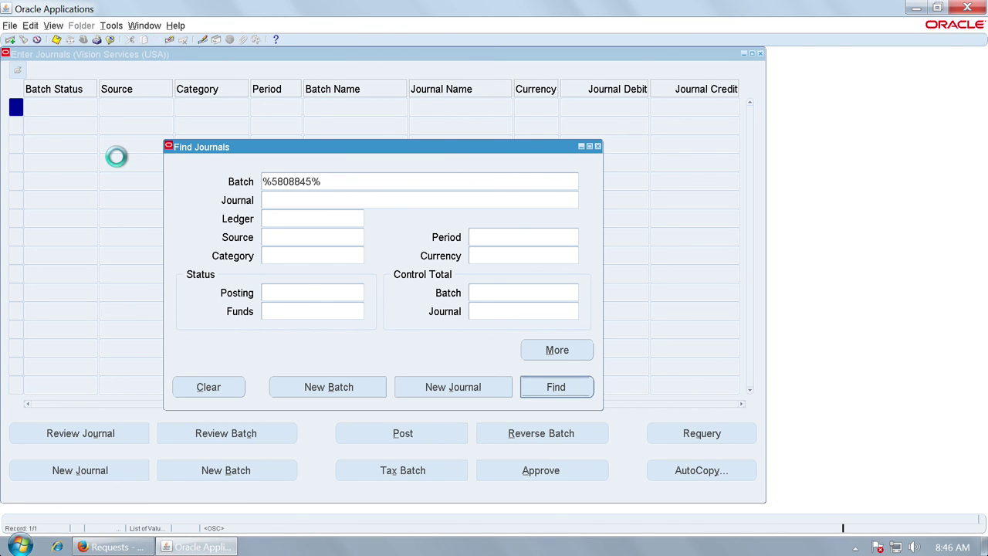
pyautogui.click(122, 432)
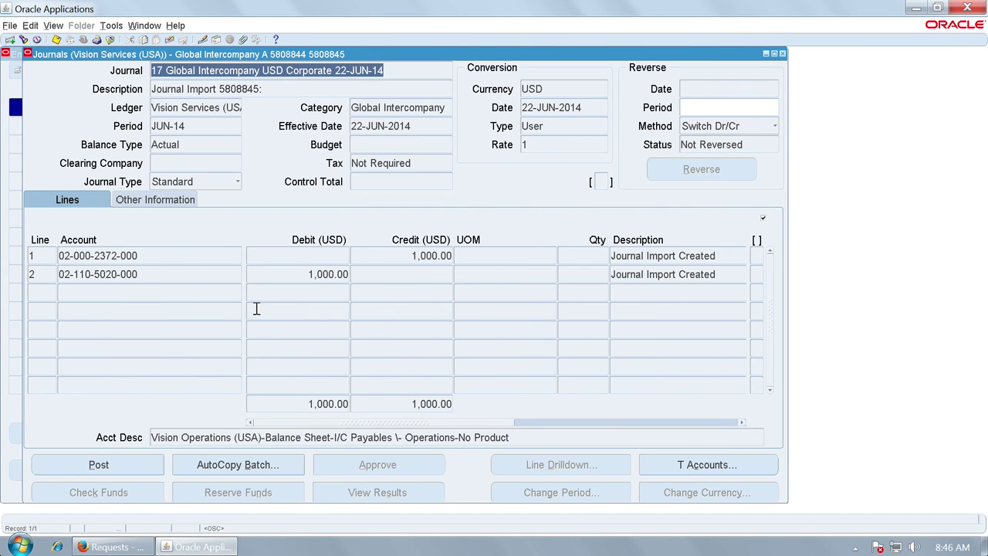
# Step: Examine the account segment descriptions of journal line 1, and check the account description of line 2
pyautogui.click(139, 256)
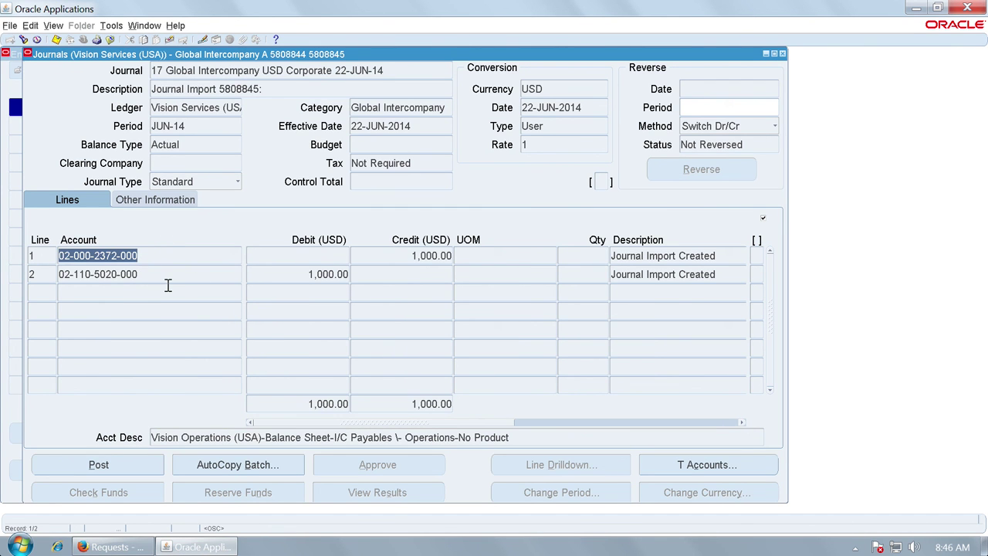
pyautogui.click(168, 285)
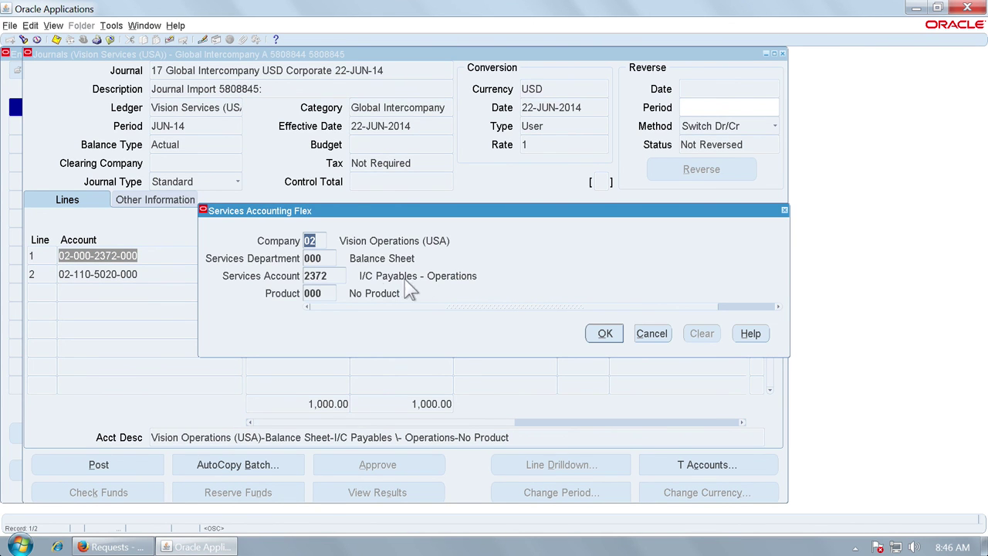
pyautogui.click(652, 333)
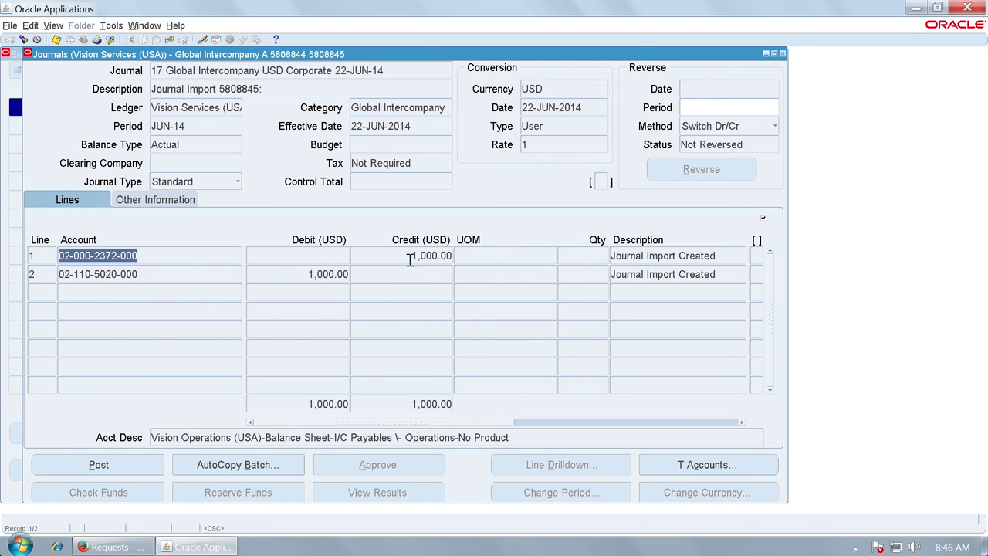
pyautogui.click(139, 280)
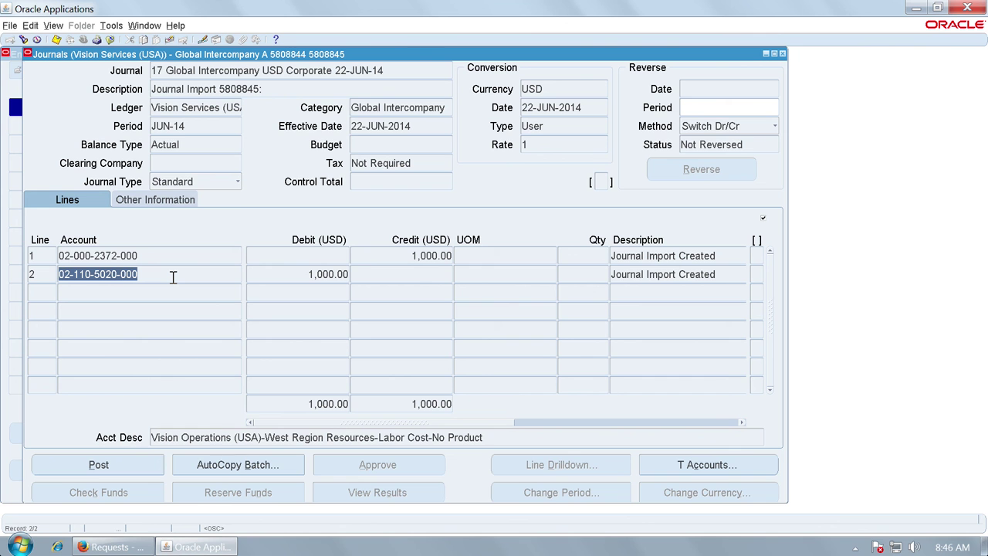
# Step: Switch to the Keynote presentation and go through the Verify Defaulted Accounts and Test Journals slides to closing slide 10
pyautogui.hotkey('ctrl', 'Left')
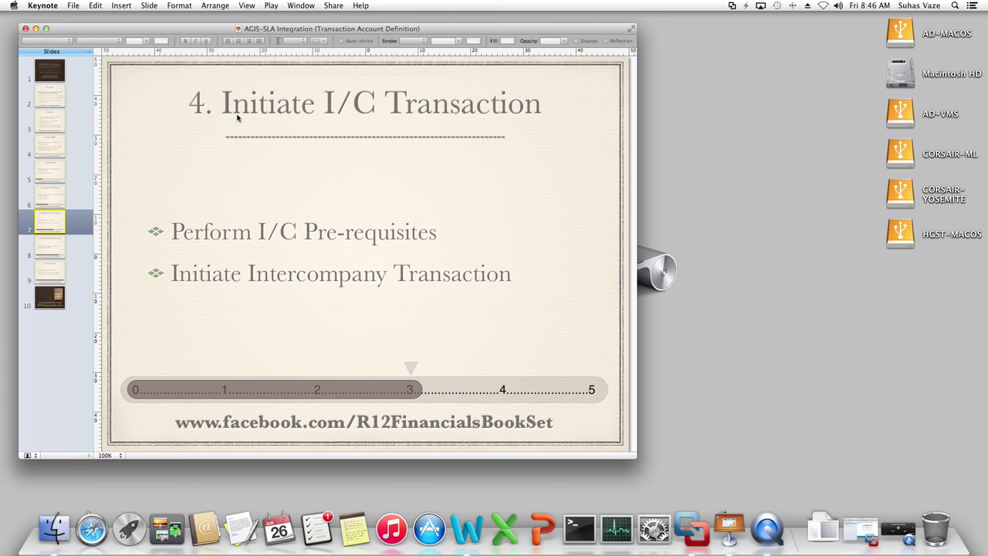
pyautogui.click(51, 247)
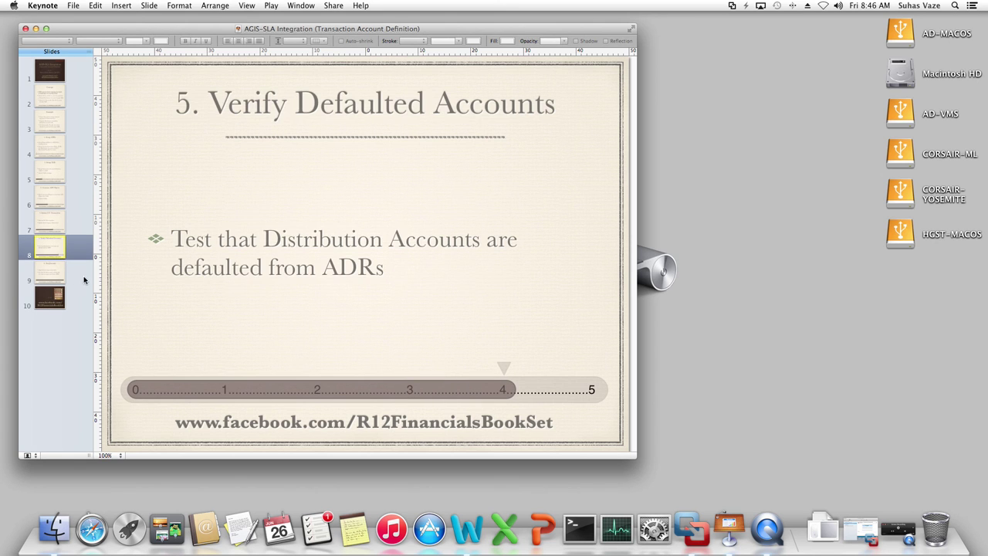
pyautogui.click(51, 271)
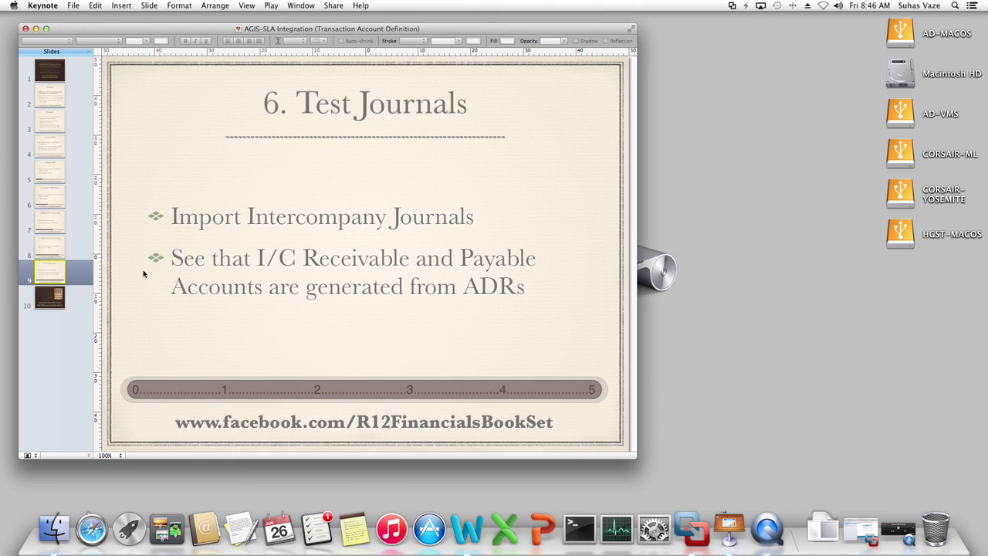
pyautogui.click(54, 296)
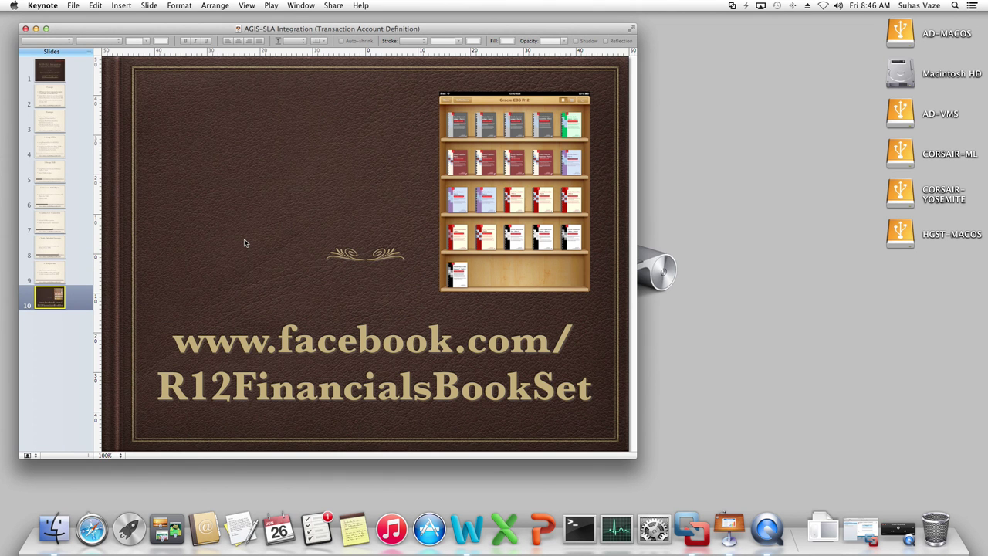